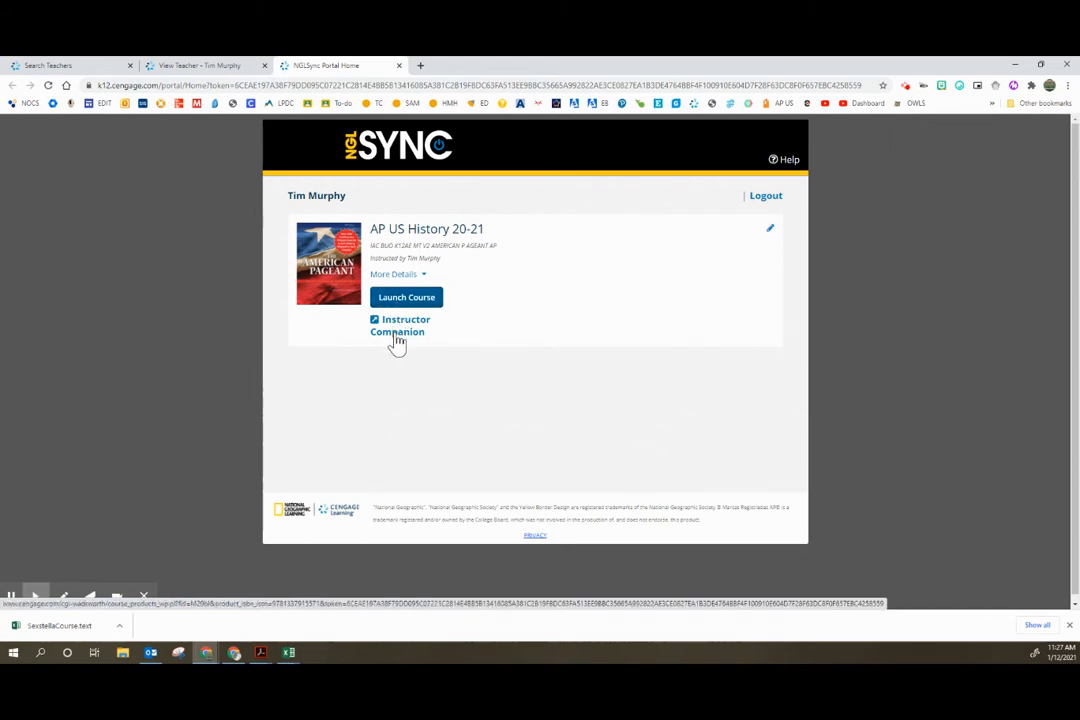
# Step: Open the Instructor Companion site for the AP US History 20-21 course and go to its Instructor Downloads
pyautogui.click(1069, 625)
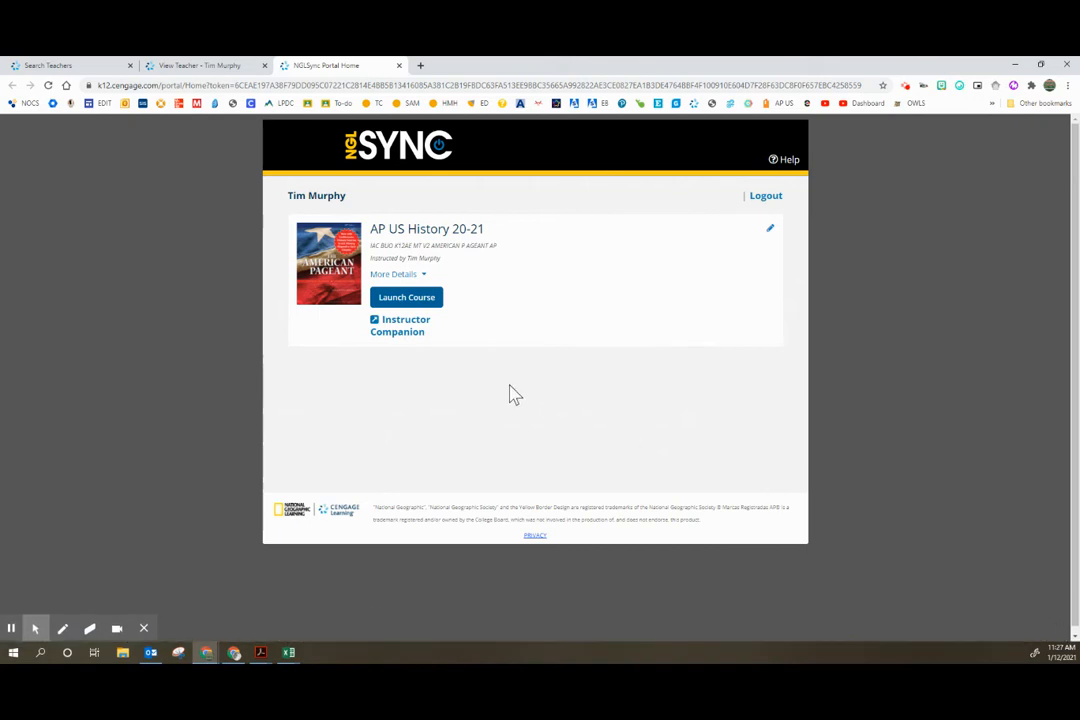
pyautogui.click(405, 332)
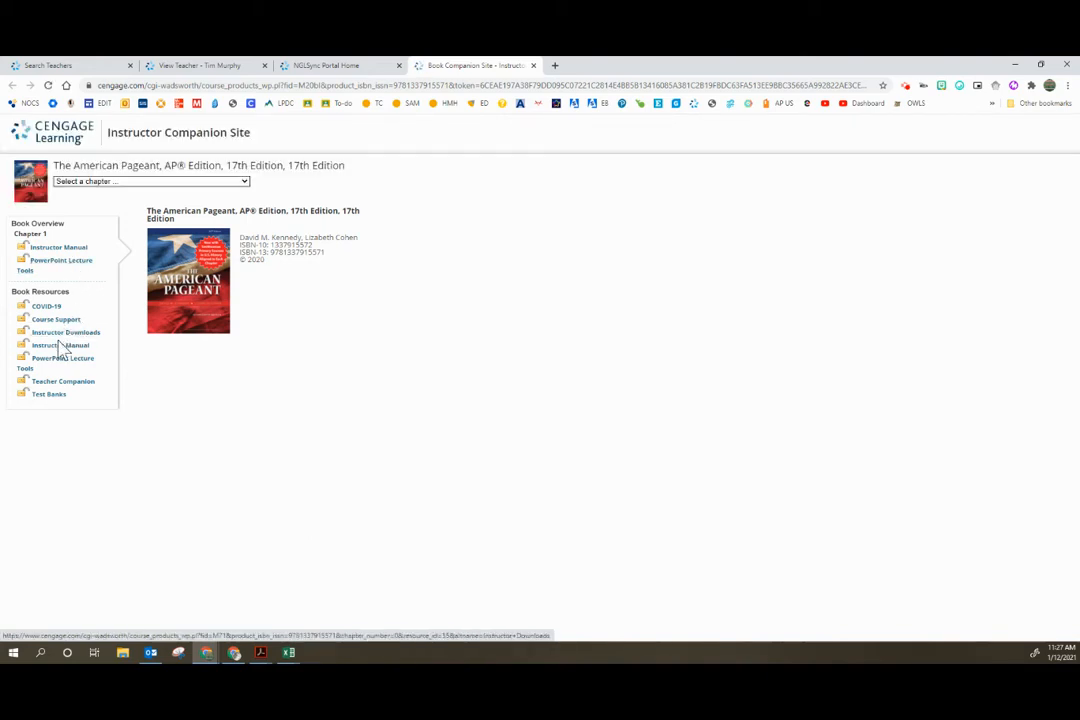
pyautogui.click(60, 333)
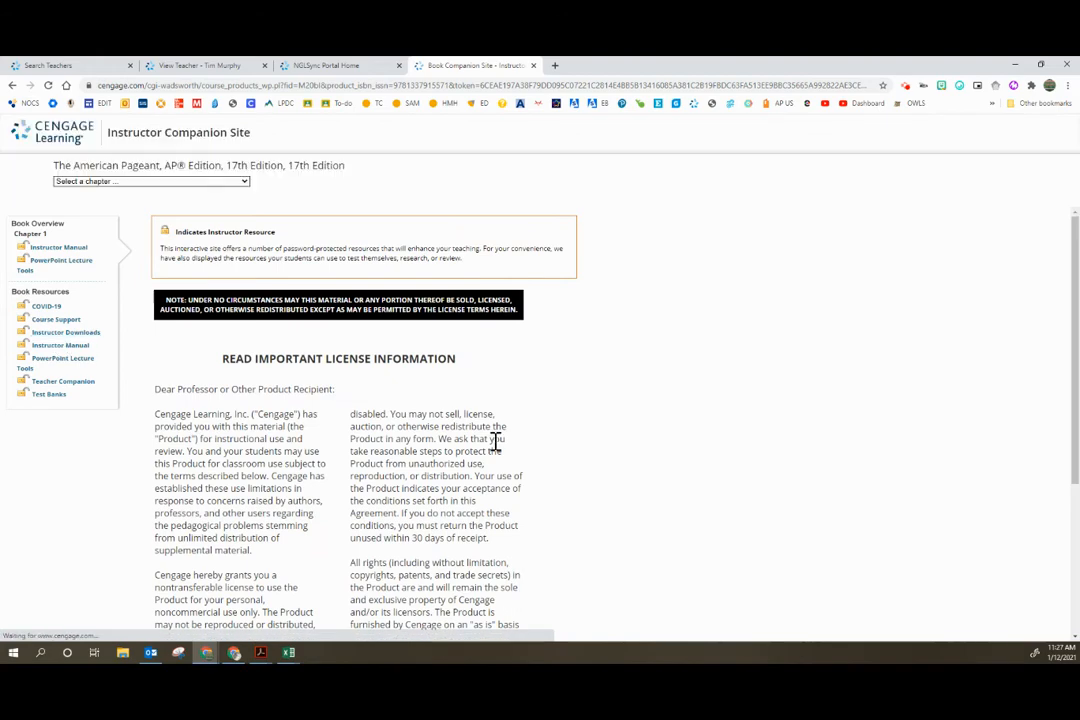
# Step: Accept the license agreement and continue to the downloadable instructor files
pyautogui.scroll(-5, 179, 455)
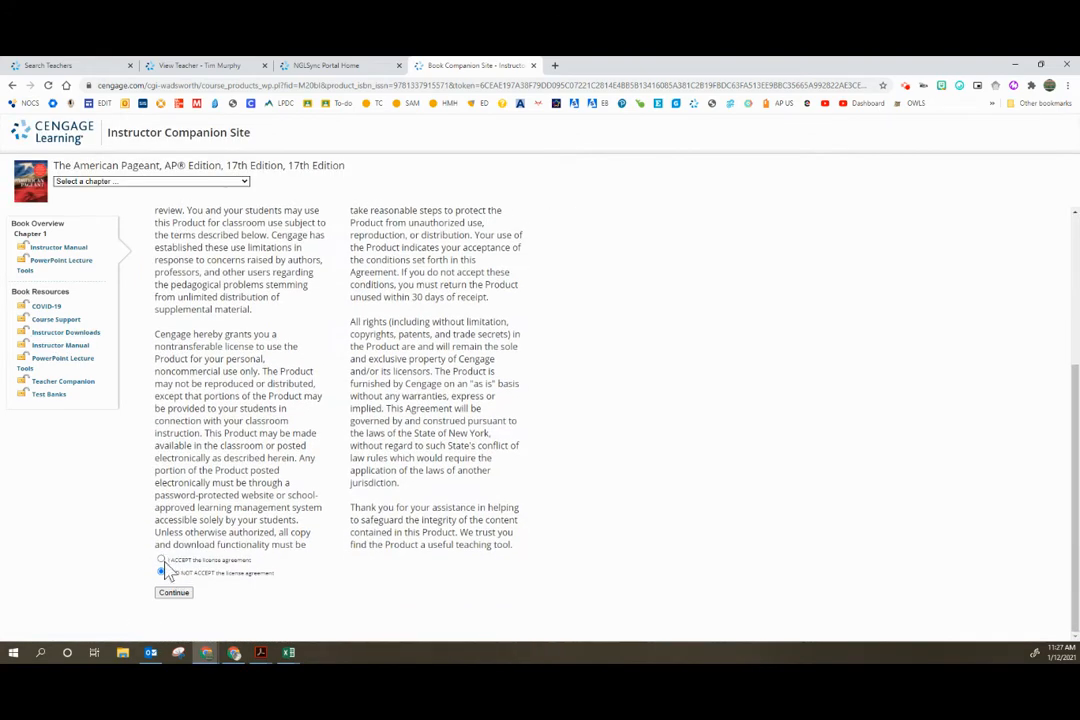
pyautogui.click(161, 560)
pyautogui.click(173, 592)
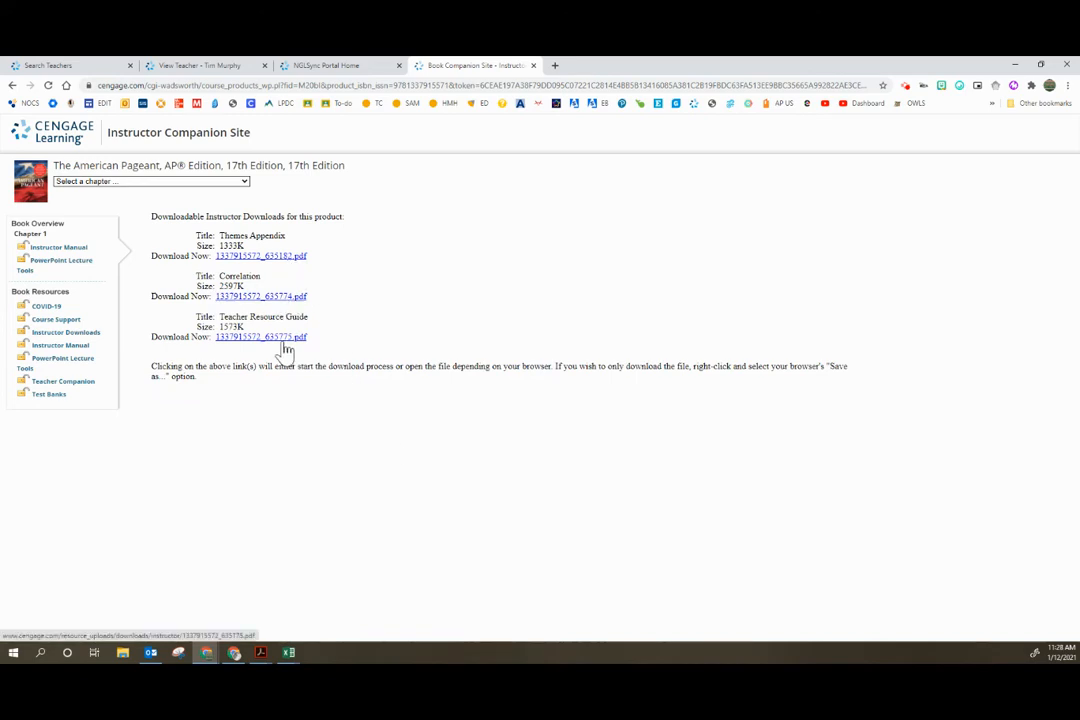
# Step: View the book's PowerPoint Lecture Tools downloads, select chapter 12, The Rise of a Mass Democracy 1824–1840, and close the companion site
pyautogui.click(68, 380)
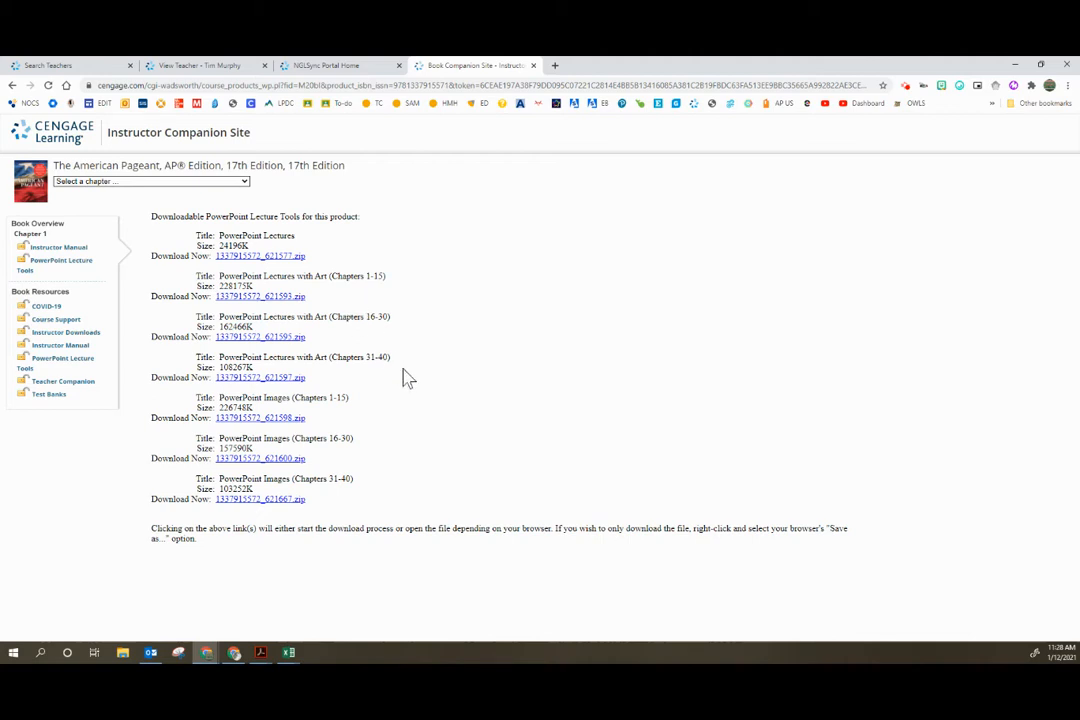
pyautogui.click(203, 182)
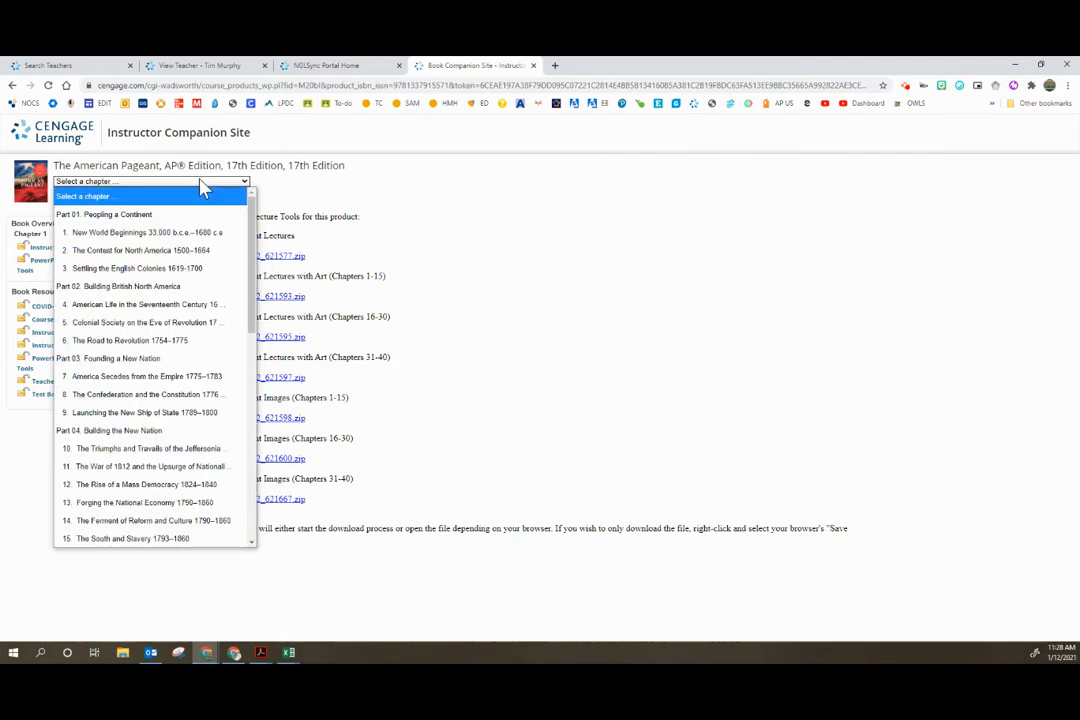
pyautogui.click(174, 487)
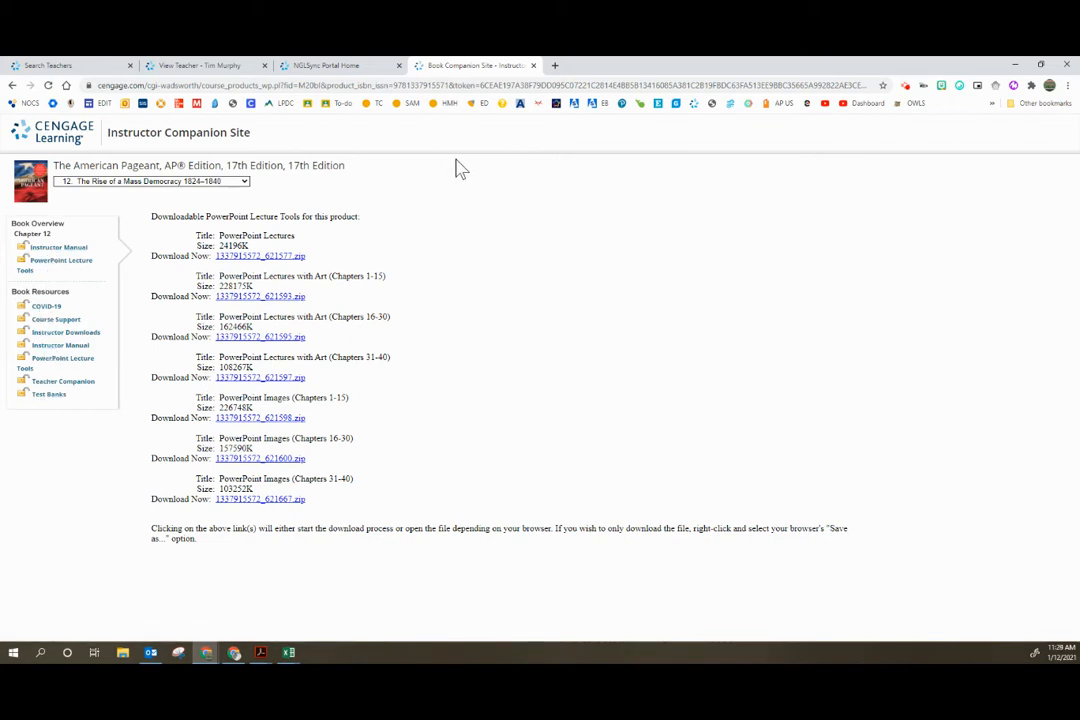
pyautogui.click(535, 66)
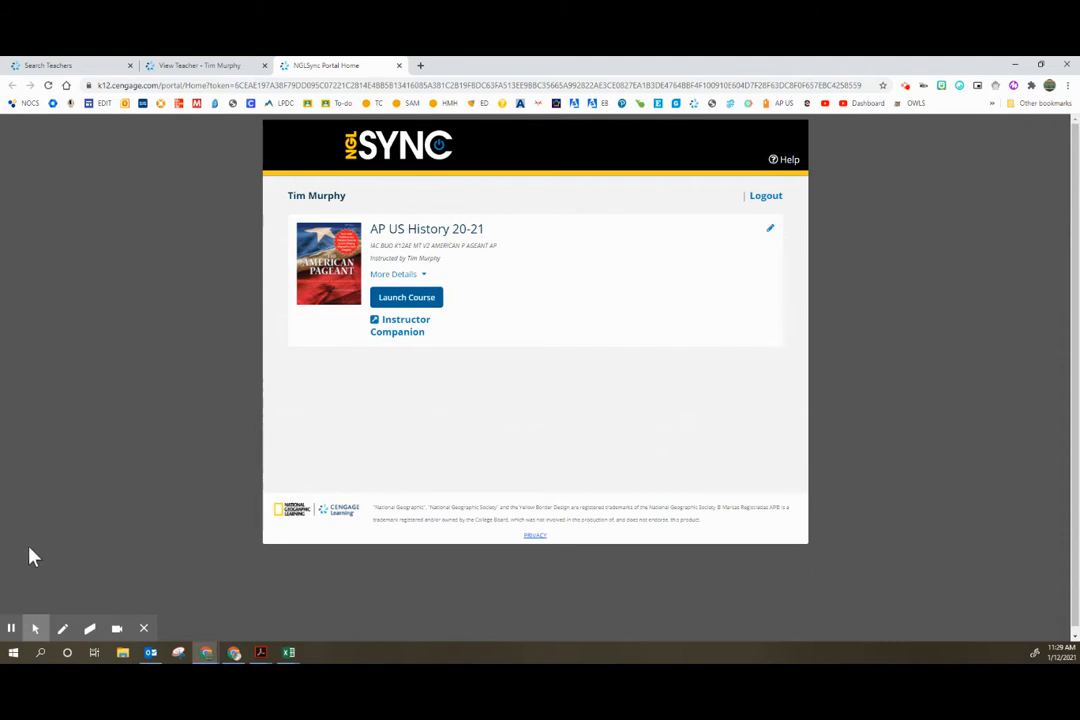
pyautogui.click(11, 628)
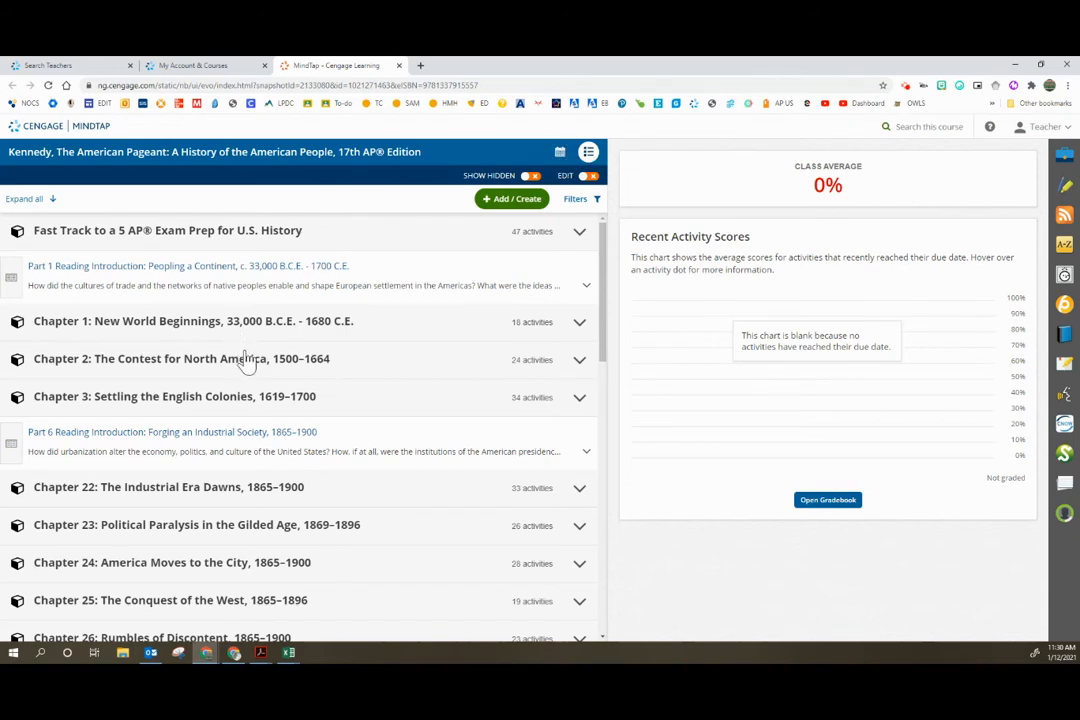
# Step: Look over the chapters in the American Pageant MindTap course and switch the outline to the weekly view
pyautogui.scroll(-5, 260, 450)
pyautogui.scroll(-4, 285, 485)
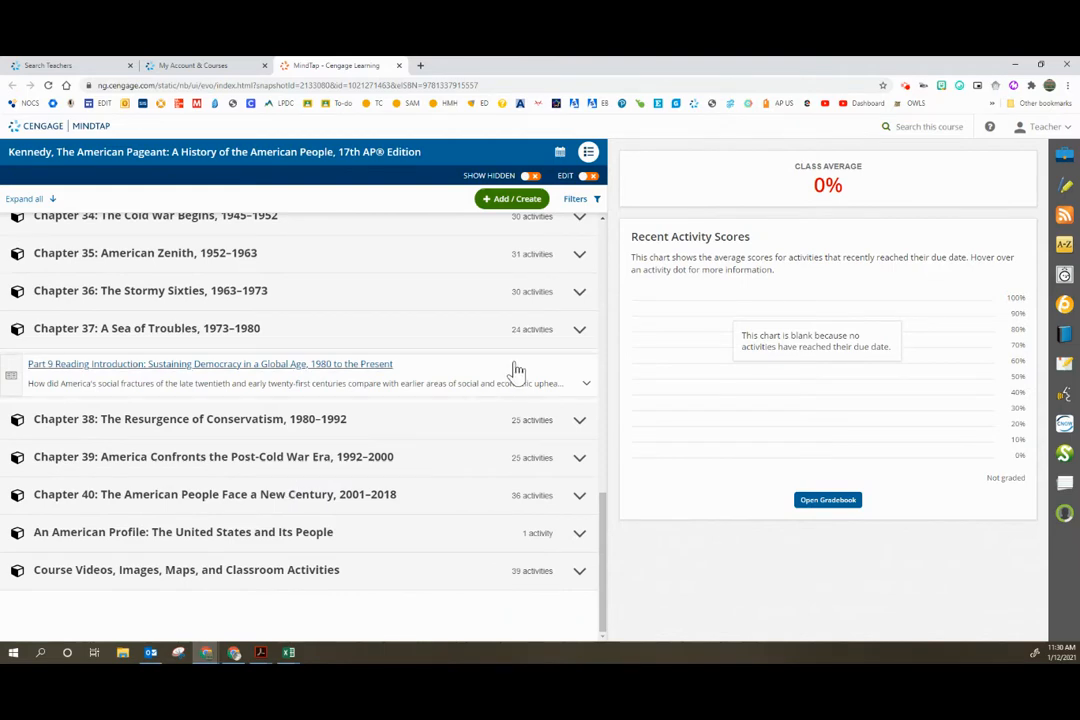
pyautogui.scroll(6, 515, 376)
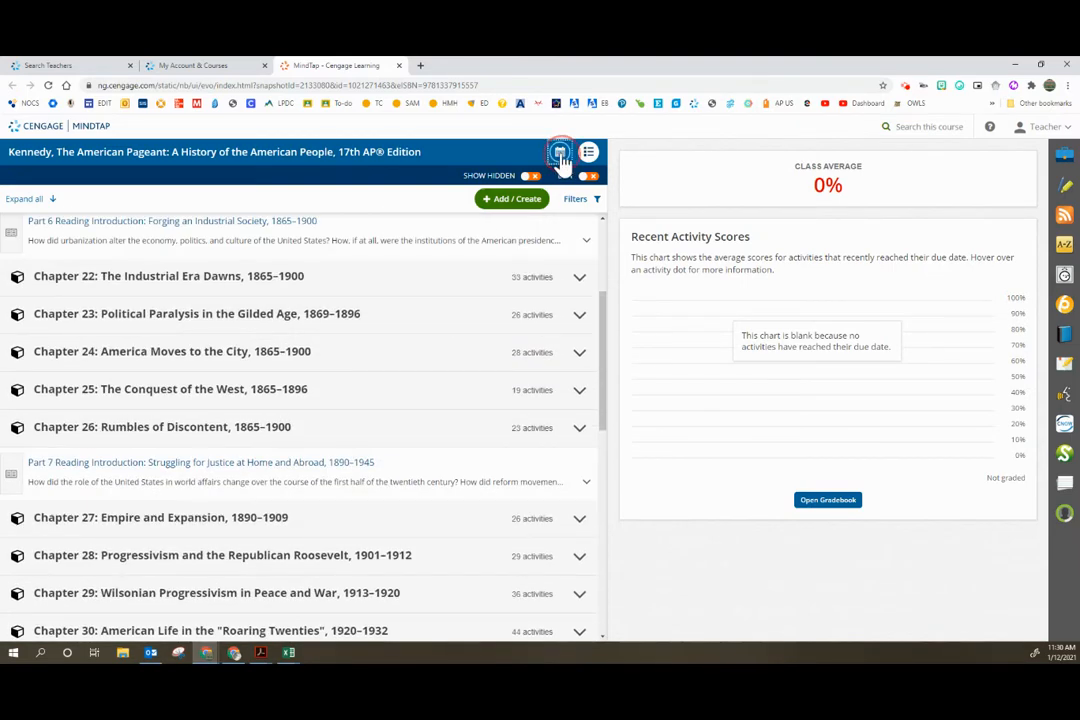
pyautogui.click(560, 153)
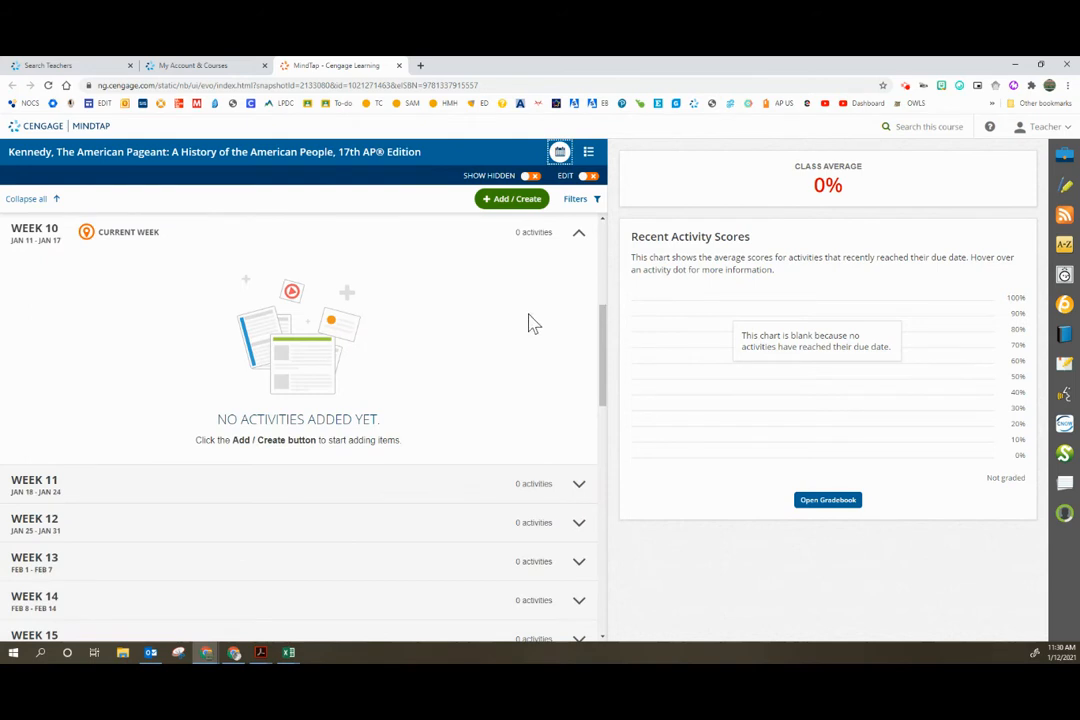
# Step: Examine the weekly schedule and its date ranges from Week 1 through Week 38
pyautogui.scroll(-6, 533, 323)
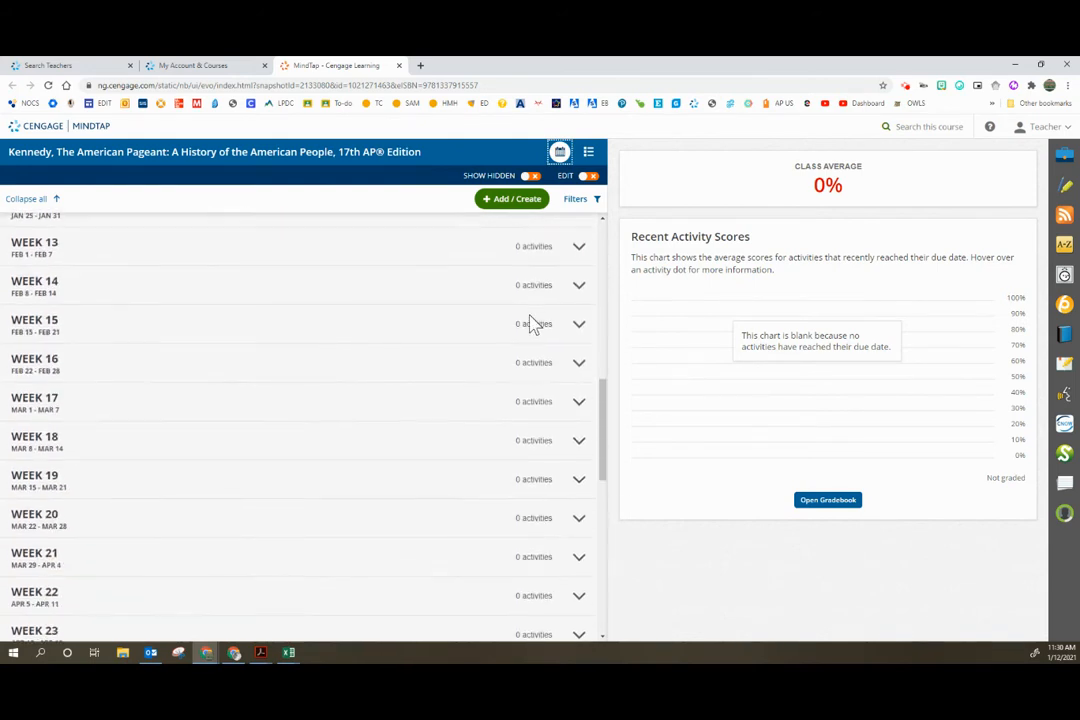
pyautogui.scroll(-6, 533, 323)
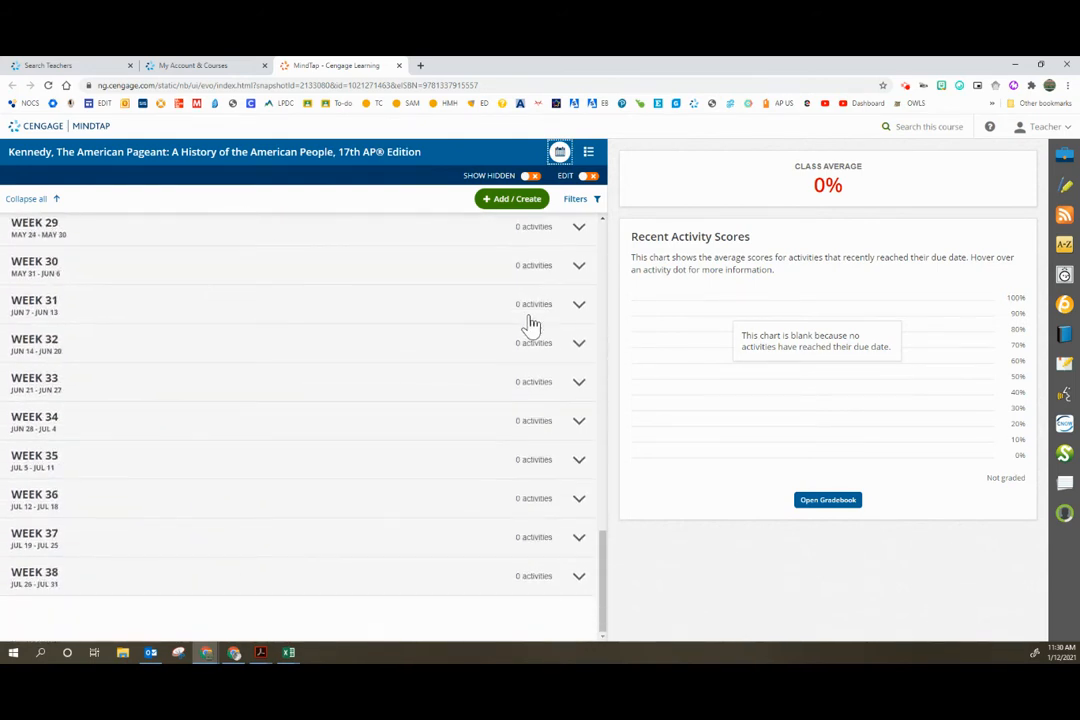
pyautogui.scroll(18, 531, 323)
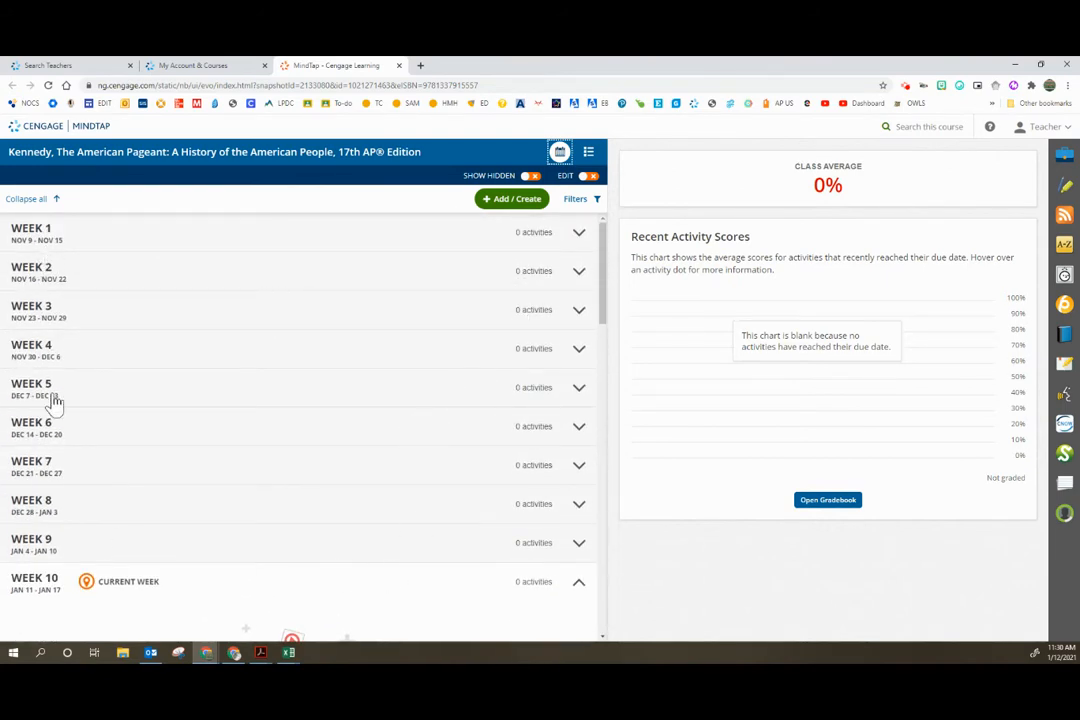
pyautogui.scroll(-1, 67, 509)
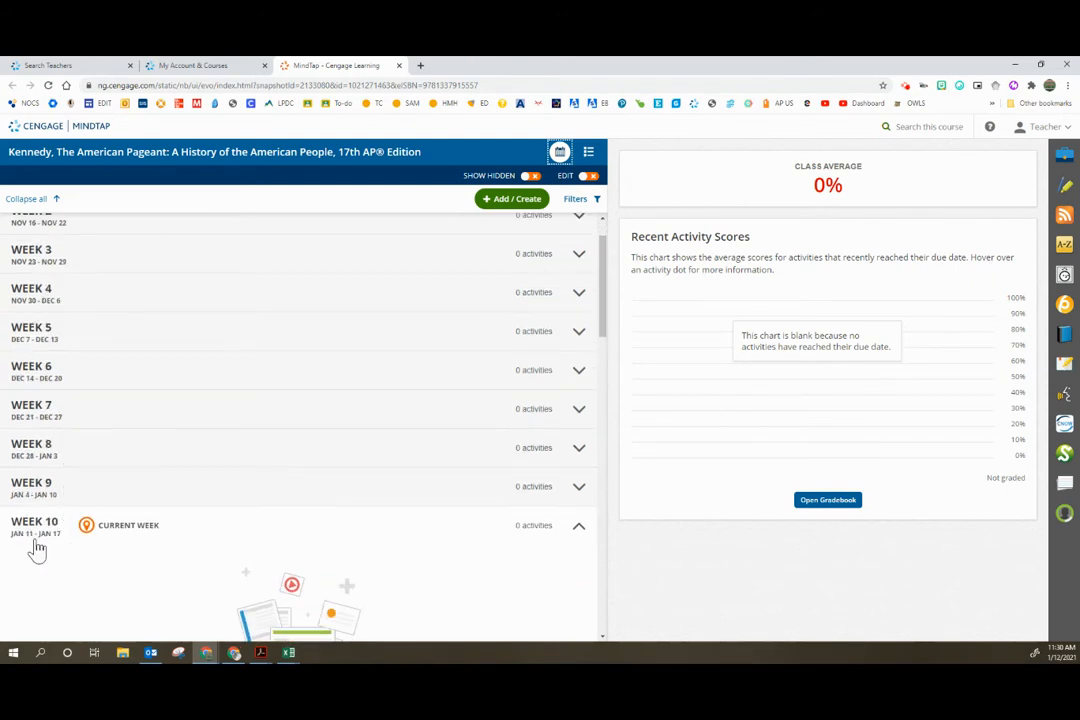
pyautogui.scroll(1, 50, 480)
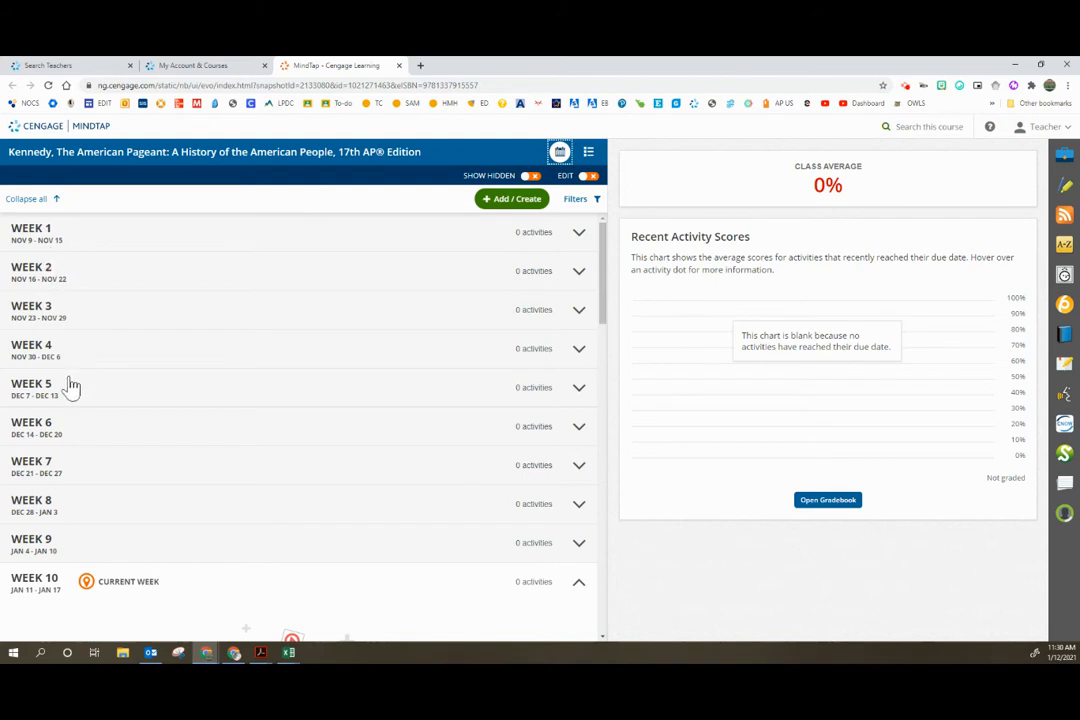
pyautogui.scroll(-2, 70, 525)
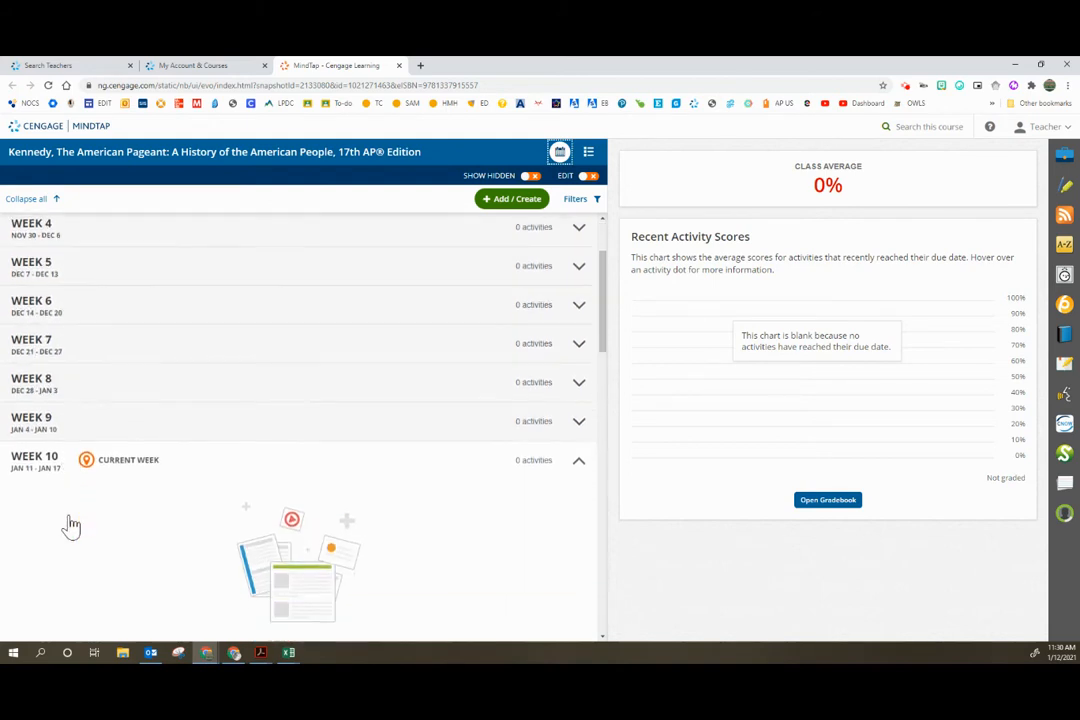
pyautogui.scroll(-5, 70, 525)
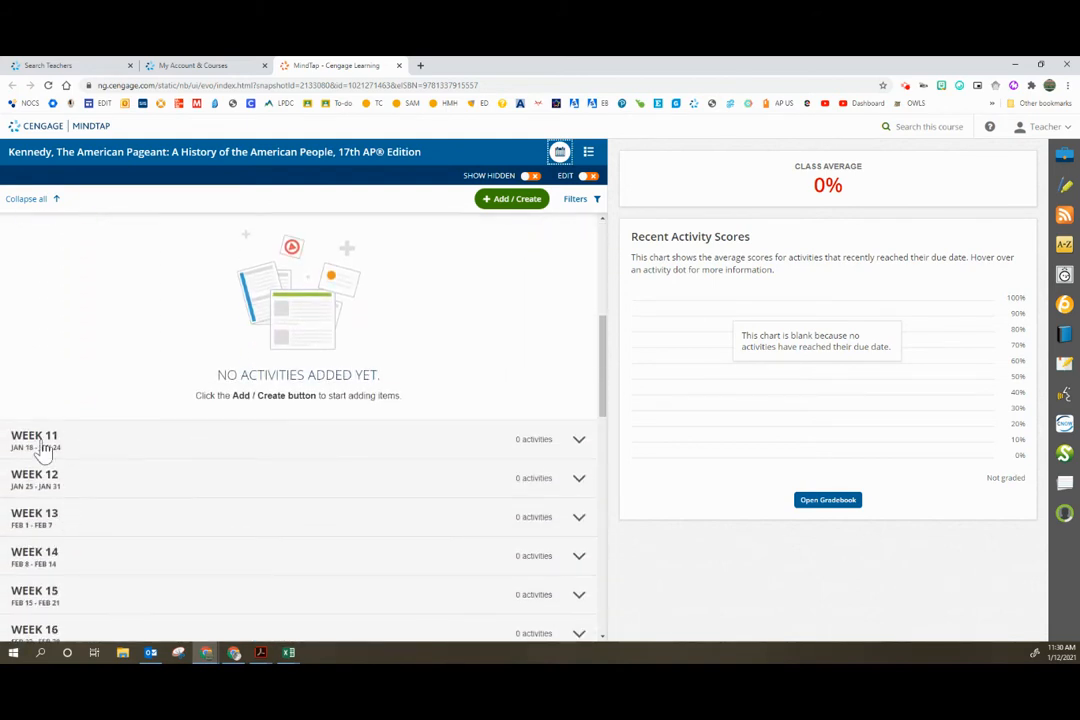
pyautogui.scroll(-5, 48, 485)
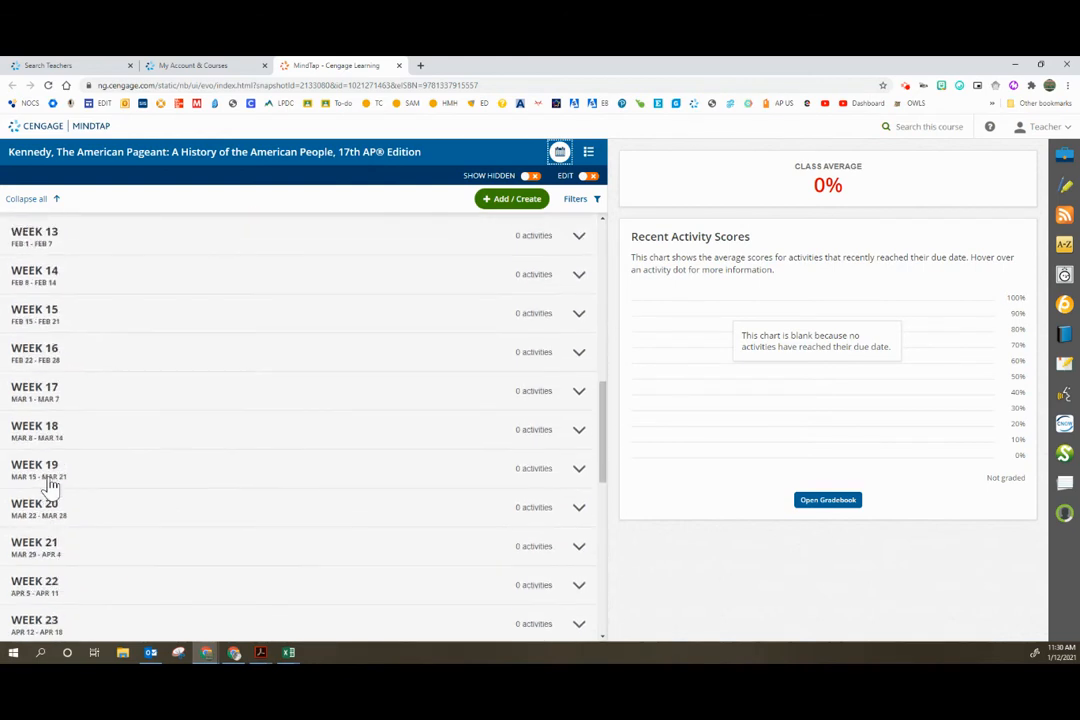
pyautogui.scroll(-8, 48, 485)
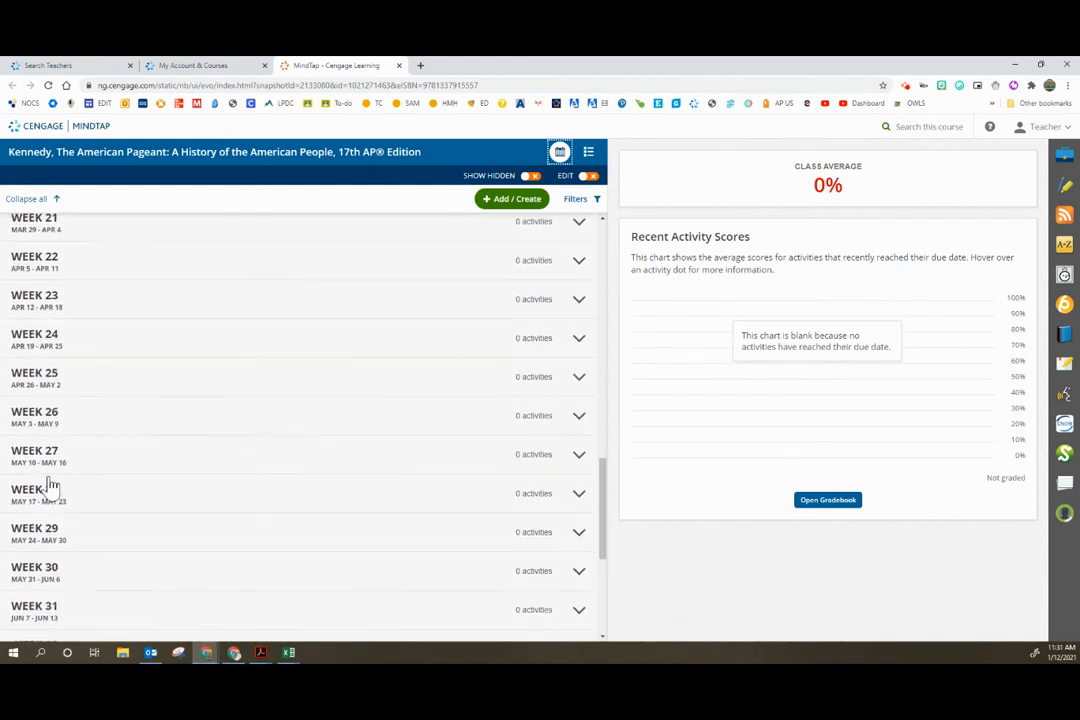
pyautogui.scroll(-4, 50, 485)
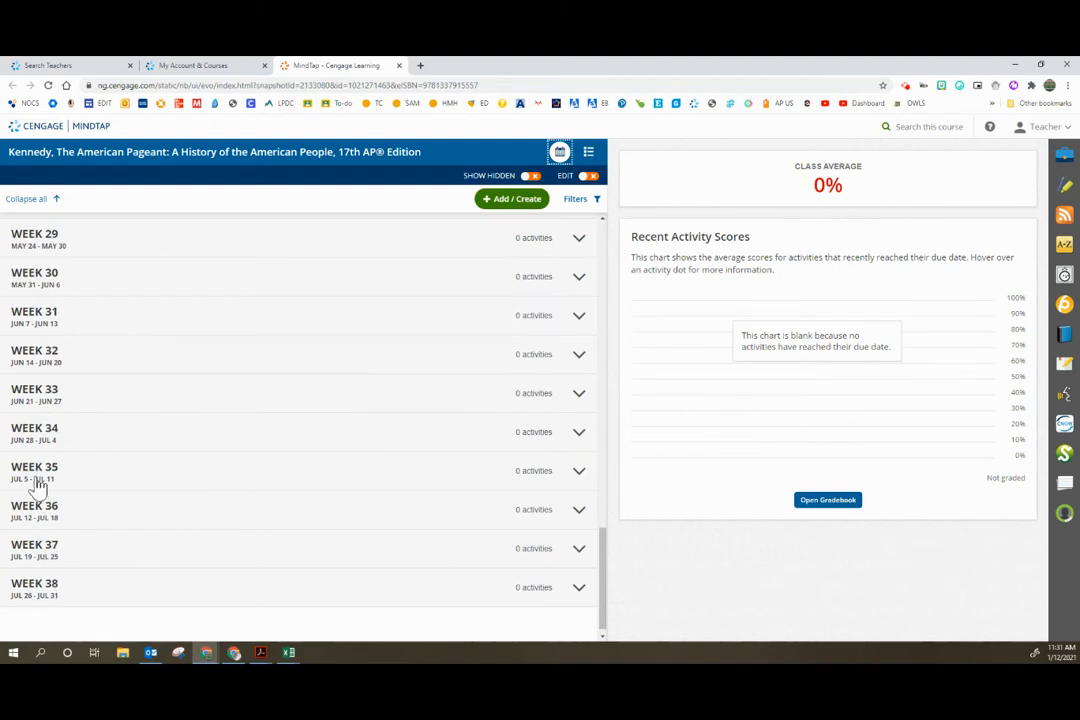
pyautogui.scroll(12, 296, 494)
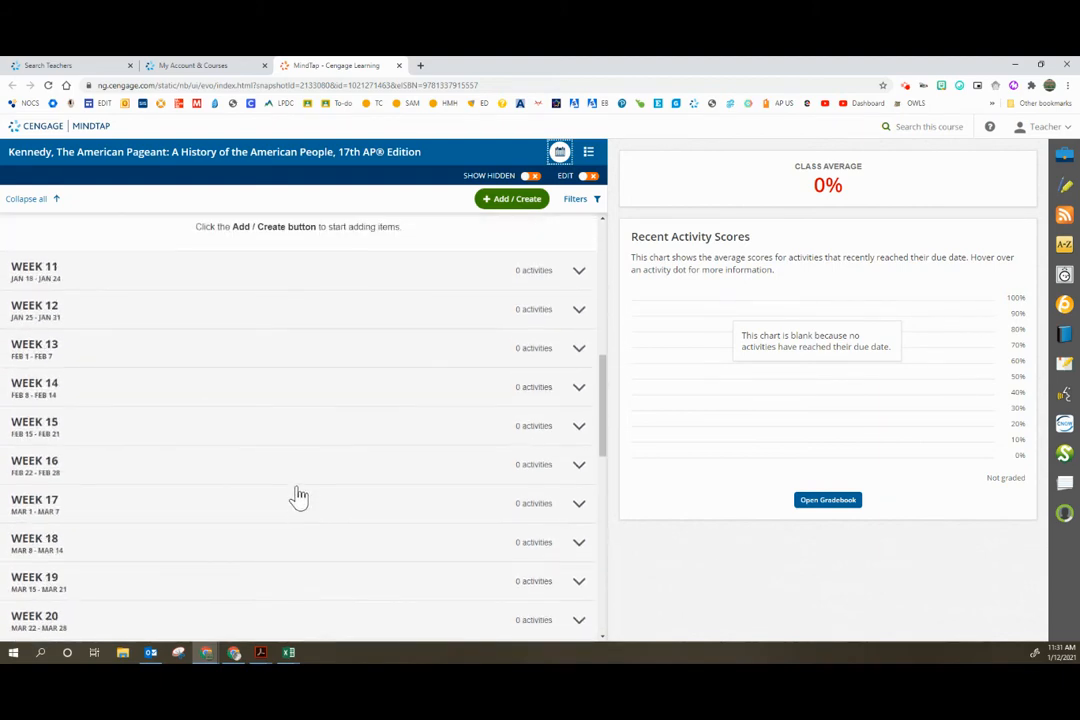
pyautogui.scroll(8, 298, 496)
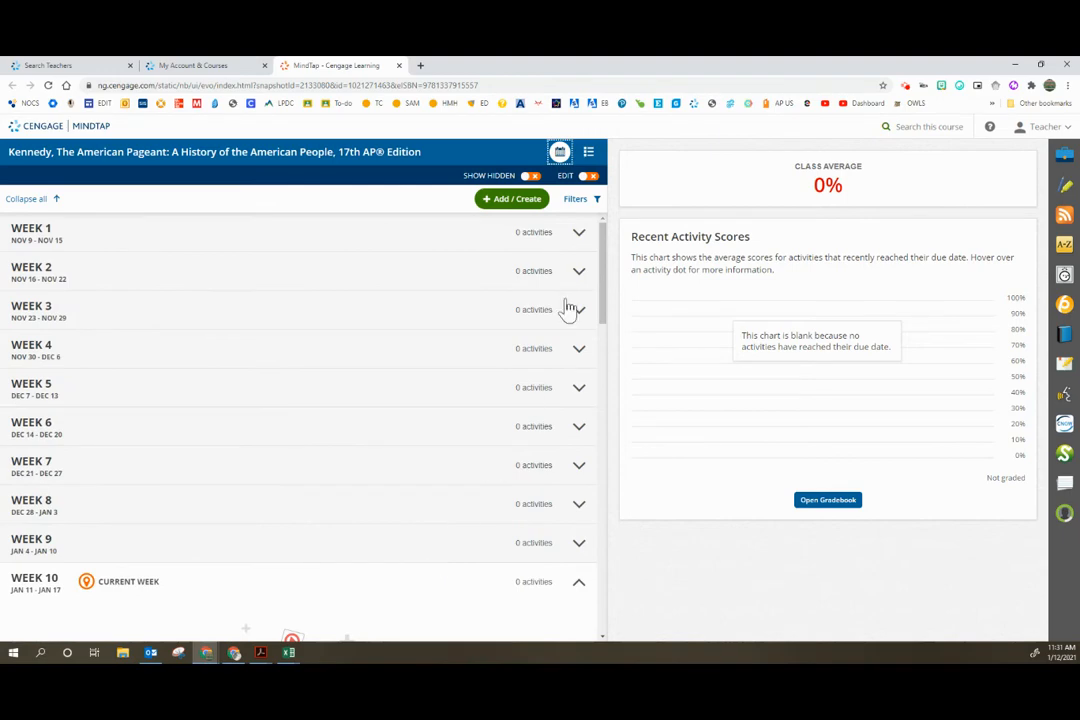
# Step: Return the course outline to the chapter list and turn on Show Hidden to review the content
pyautogui.click(588, 152)
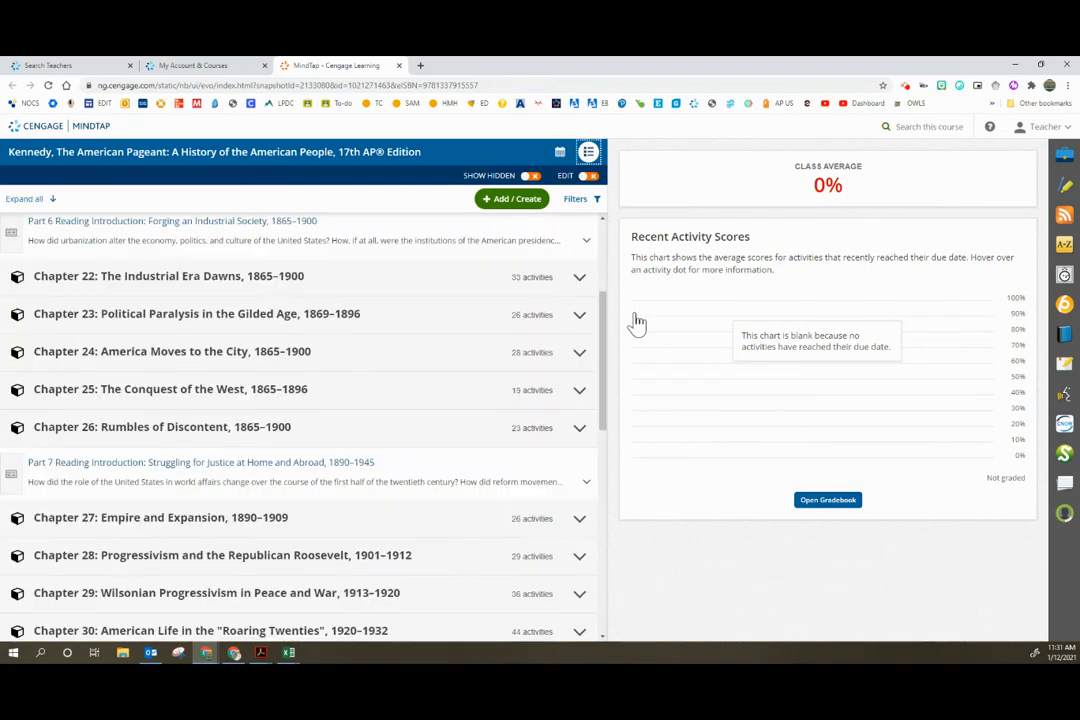
pyautogui.click(531, 178)
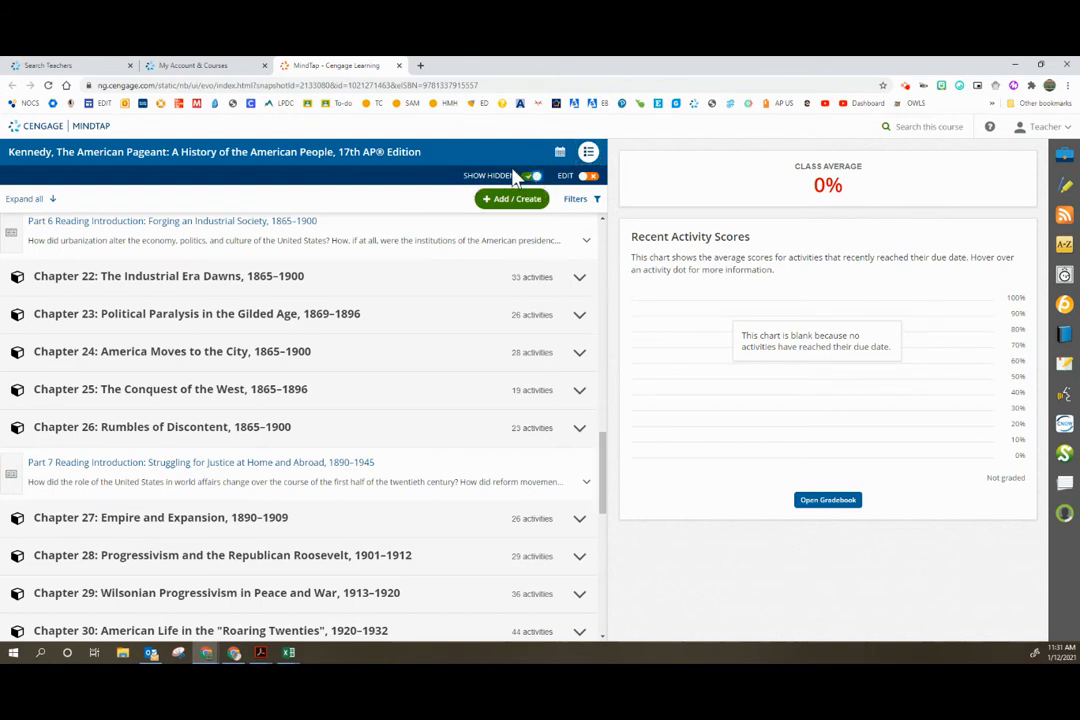
pyautogui.scroll(-2, 405, 472)
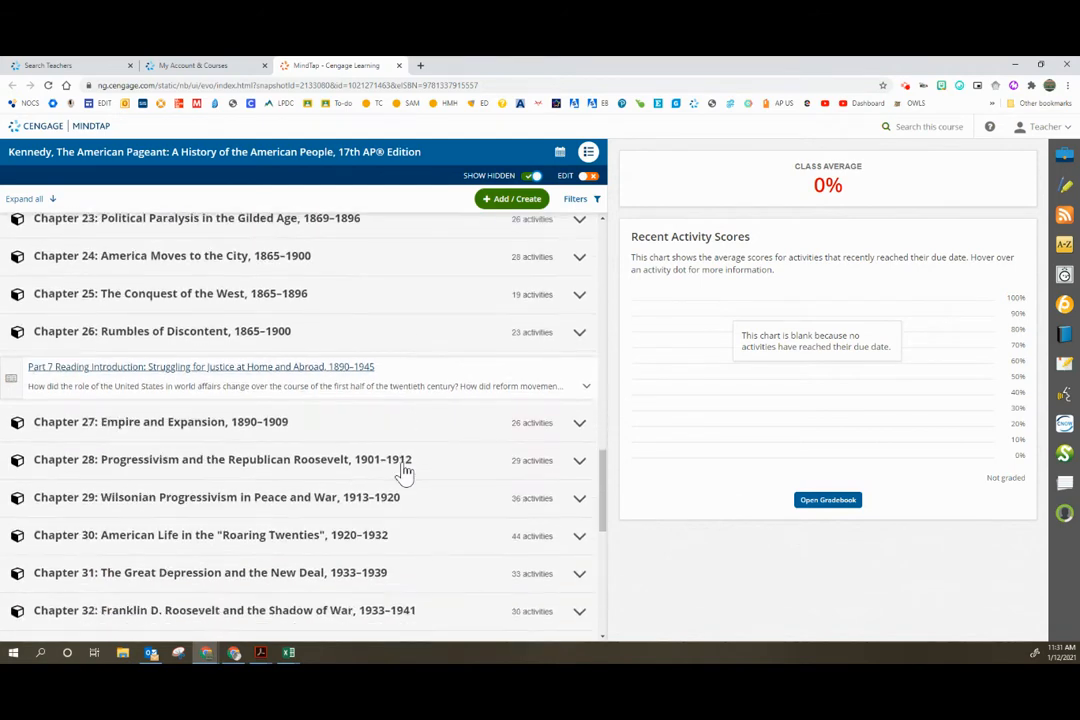
pyautogui.scroll(-10, 405, 472)
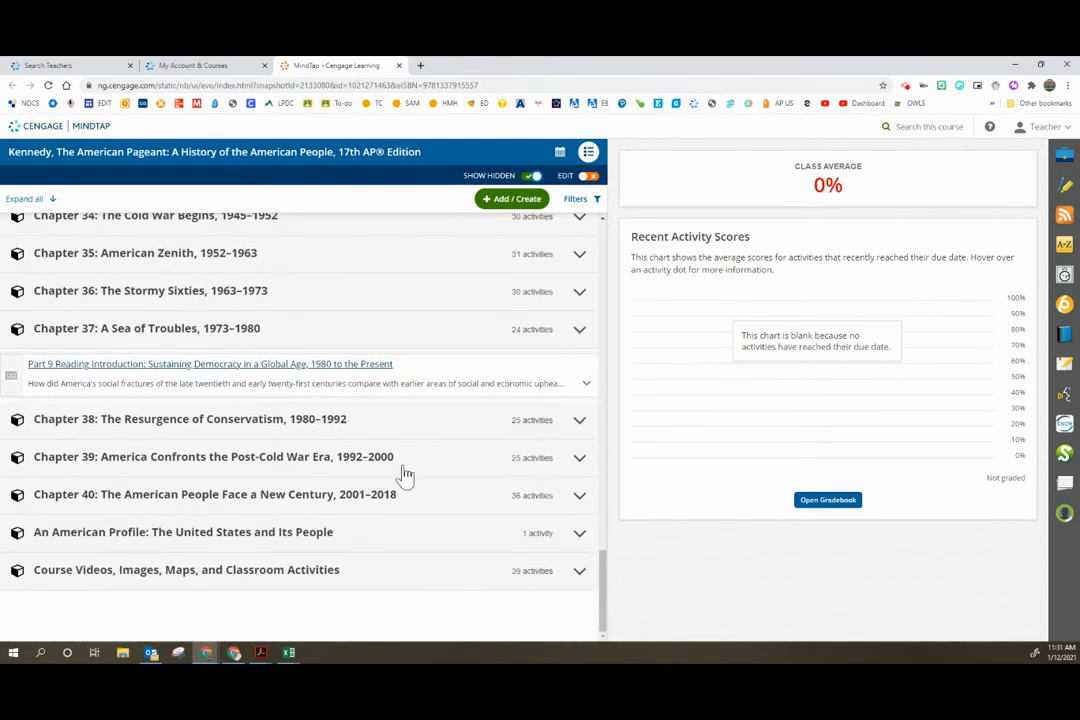
# Step: Turn off Show Hidden and go back to the beginning of the chapter list
pyautogui.click(532, 177)
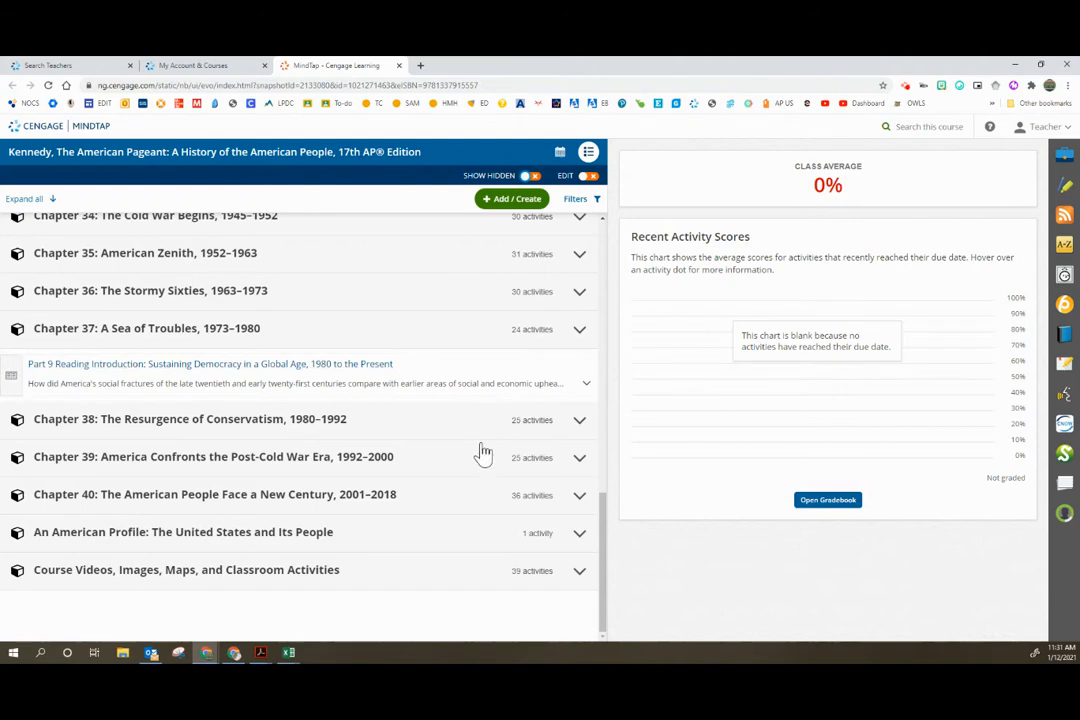
pyautogui.scroll(10, 482, 453)
pyautogui.scroll(2, 484, 455)
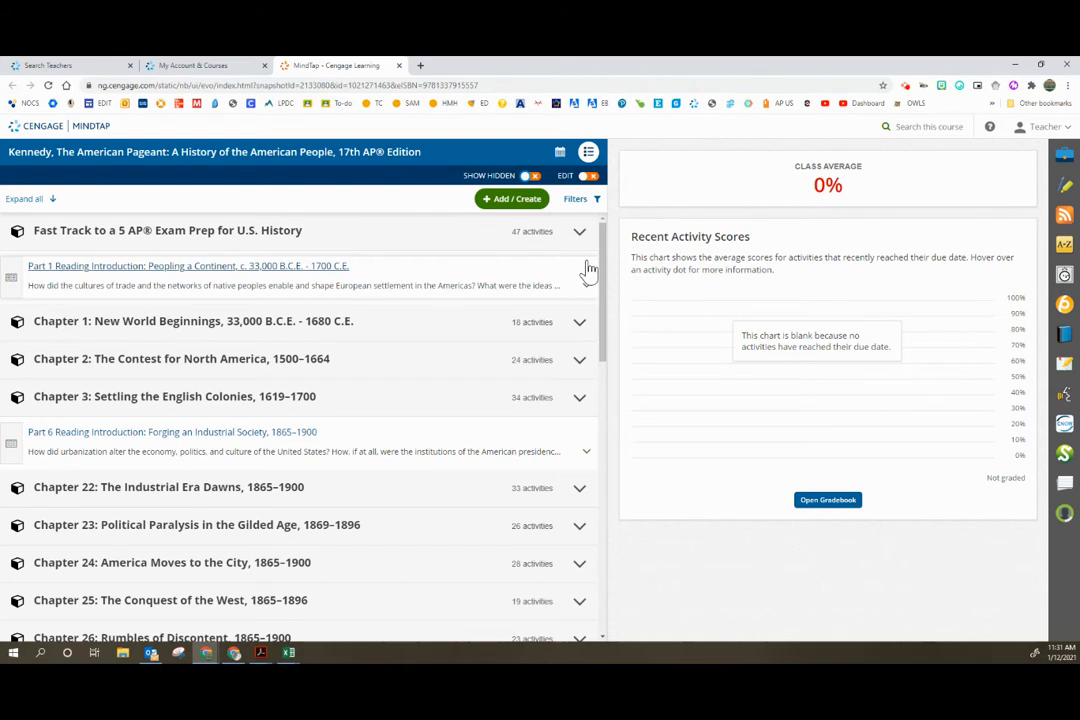
# Step: Turn on Edit mode for the American Pageant course outline and look over the editable chapters
pyautogui.click(592, 178)
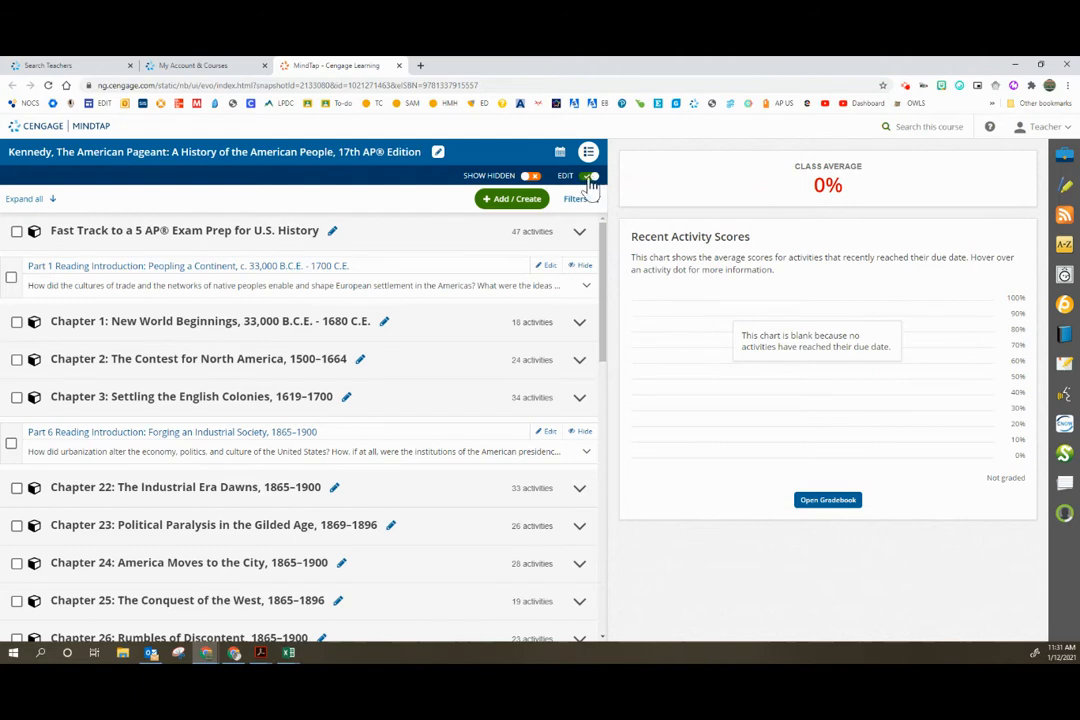
pyautogui.scroll(-3, 576, 310)
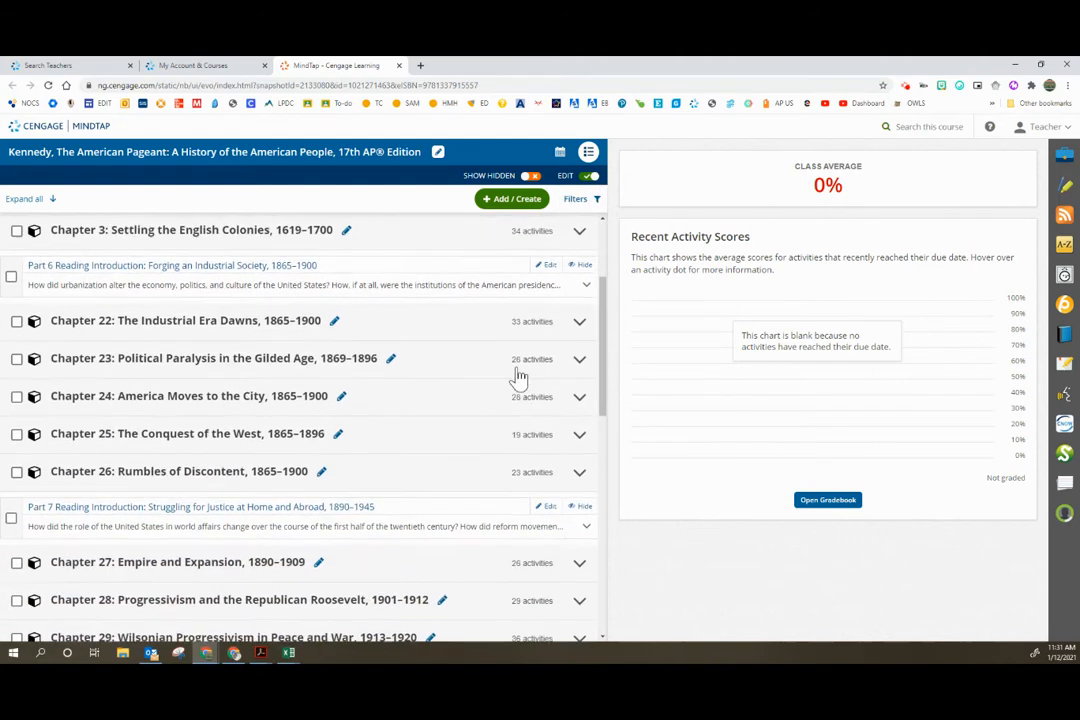
pyautogui.scroll(-4, 477, 419)
pyautogui.scroll(-1, 422, 492)
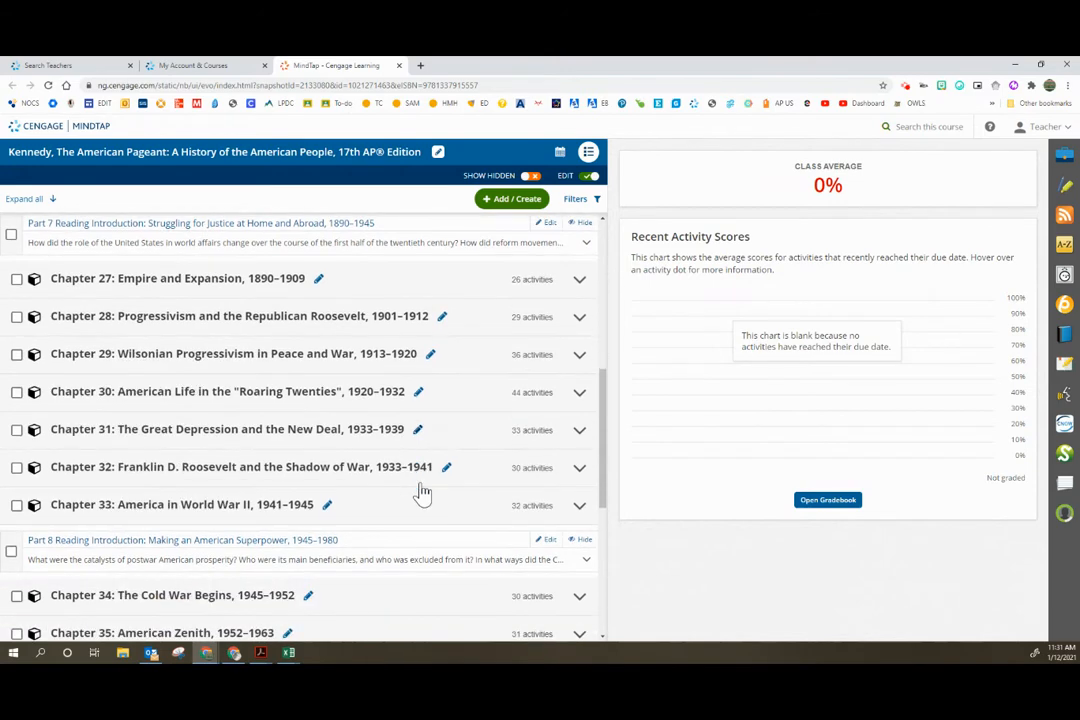
# Step: Open the unit details of Chapter 27: Empire and Expansion, check its Order Within Topic options, and cancel without saving
pyautogui.click(319, 280)
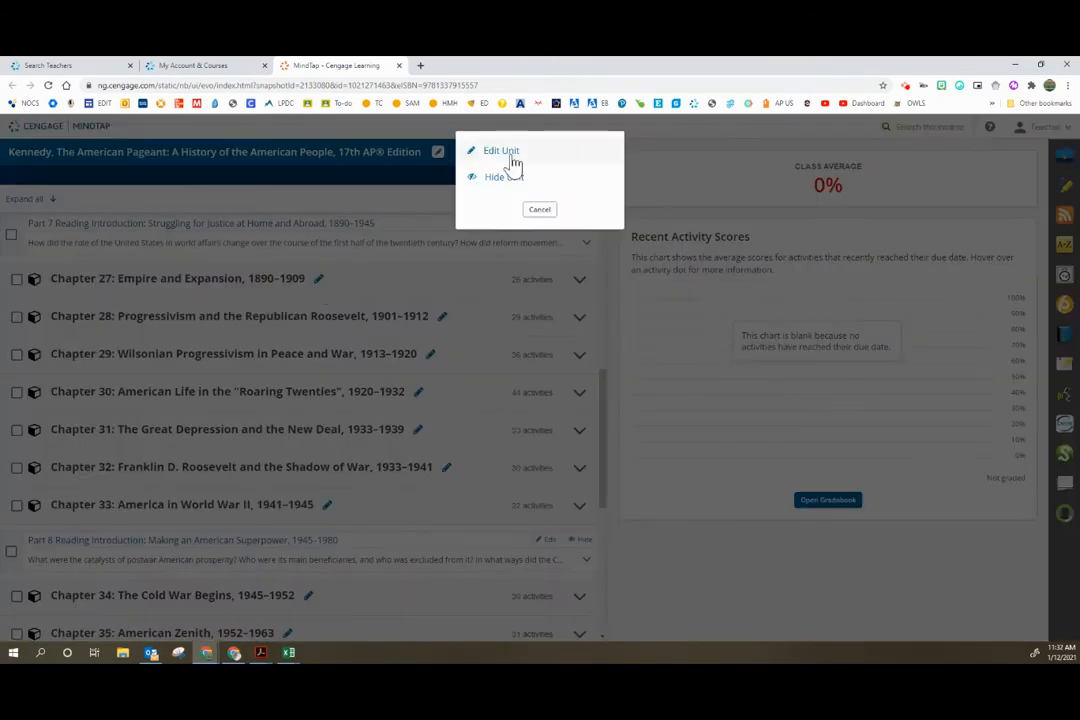
pyautogui.click(508, 155)
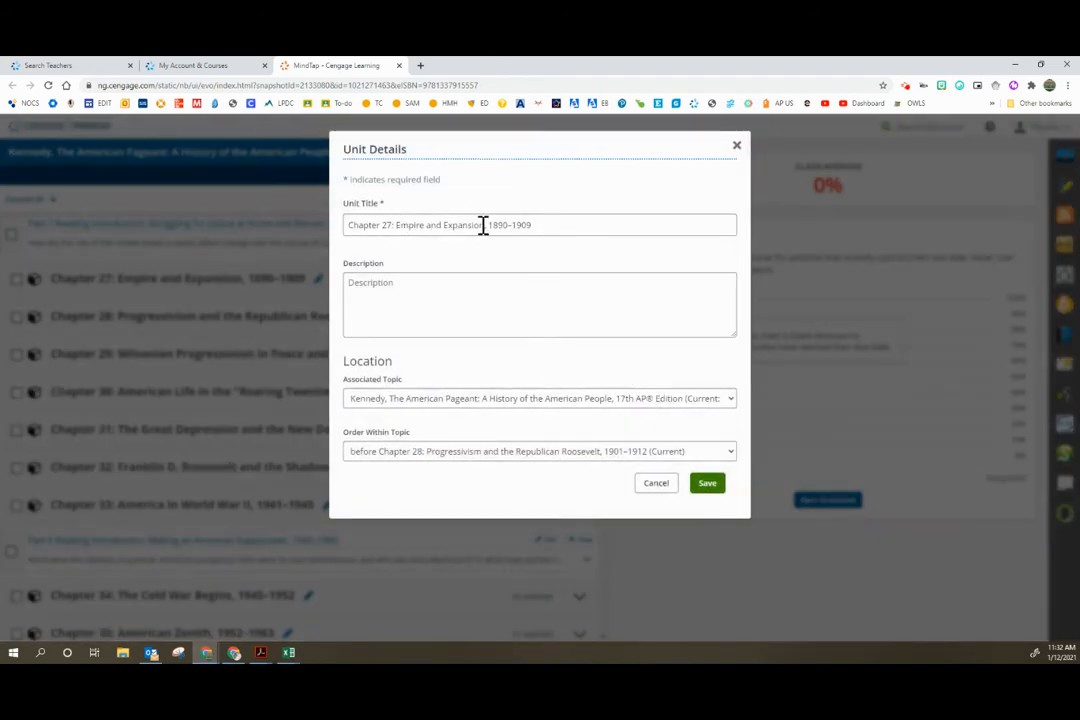
pyautogui.click(514, 455)
pyautogui.click(511, 462)
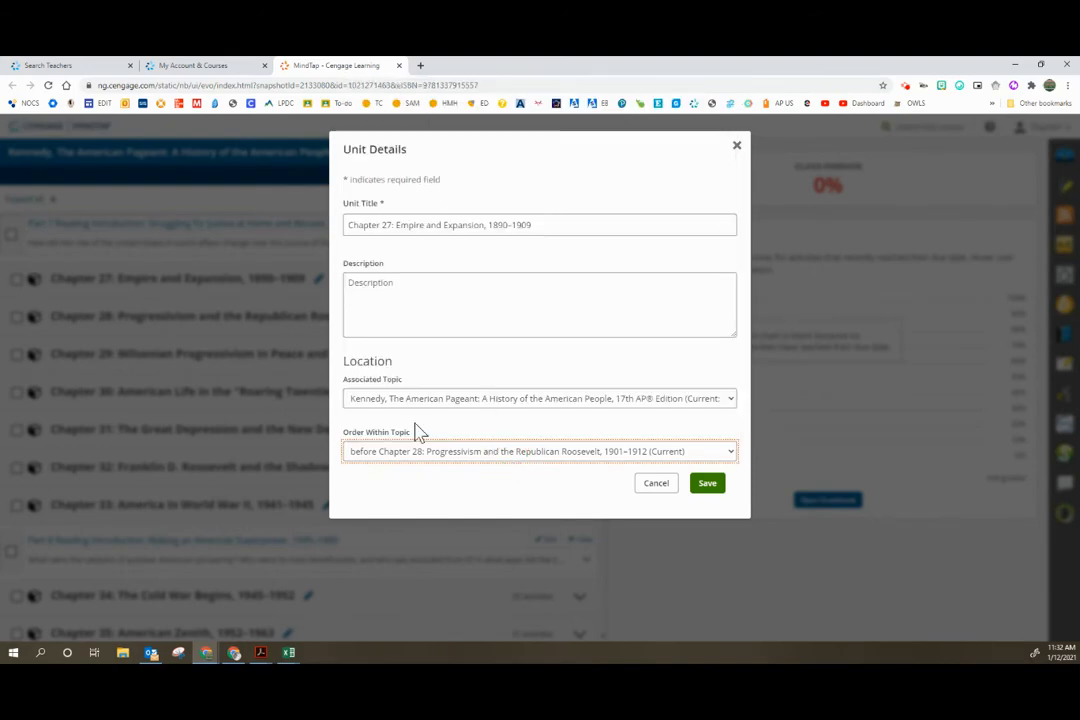
pyautogui.click(647, 488)
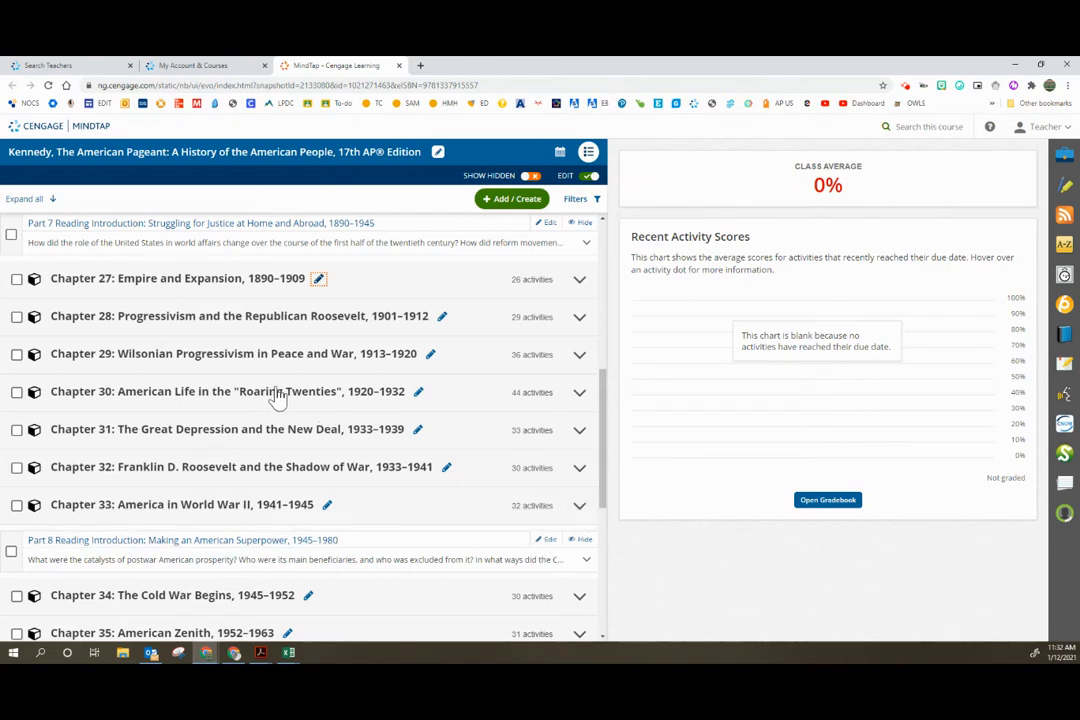
# Step: Look through the whole chapter list in Edit mode, from the Fast Track exam prep unit to the last chapters
pyautogui.scroll(4, 280, 398)
pyautogui.scroll(4, 275, 398)
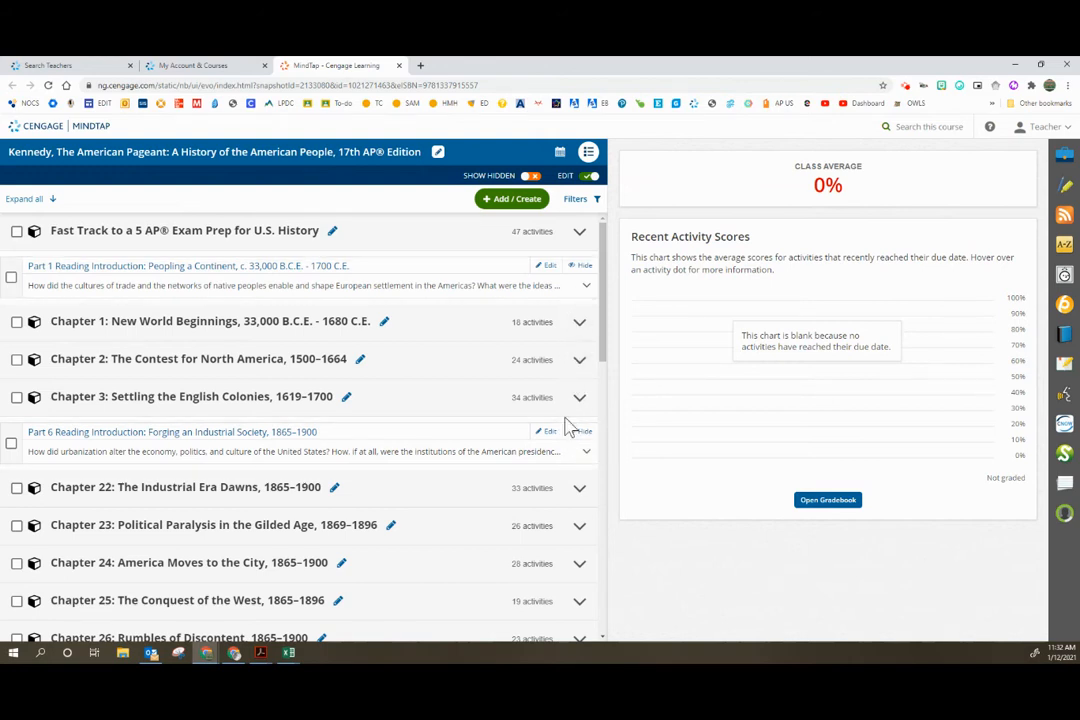
pyautogui.scroll(-1, 568, 428)
pyautogui.scroll(-10, 568, 428)
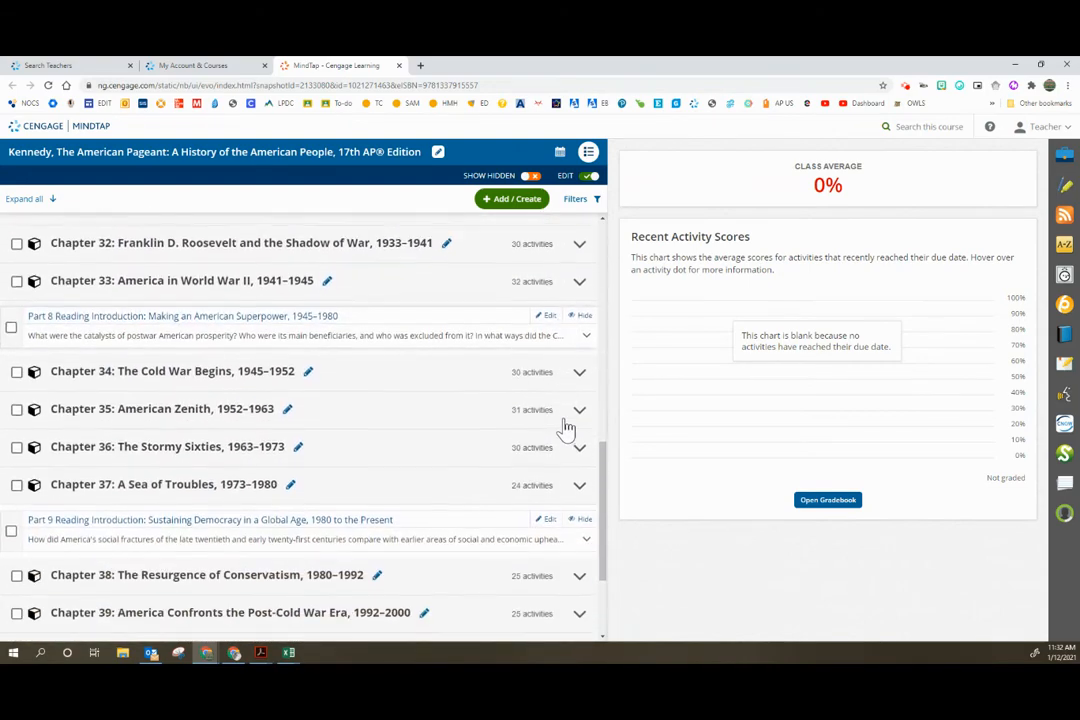
pyautogui.scroll(6, 557, 430)
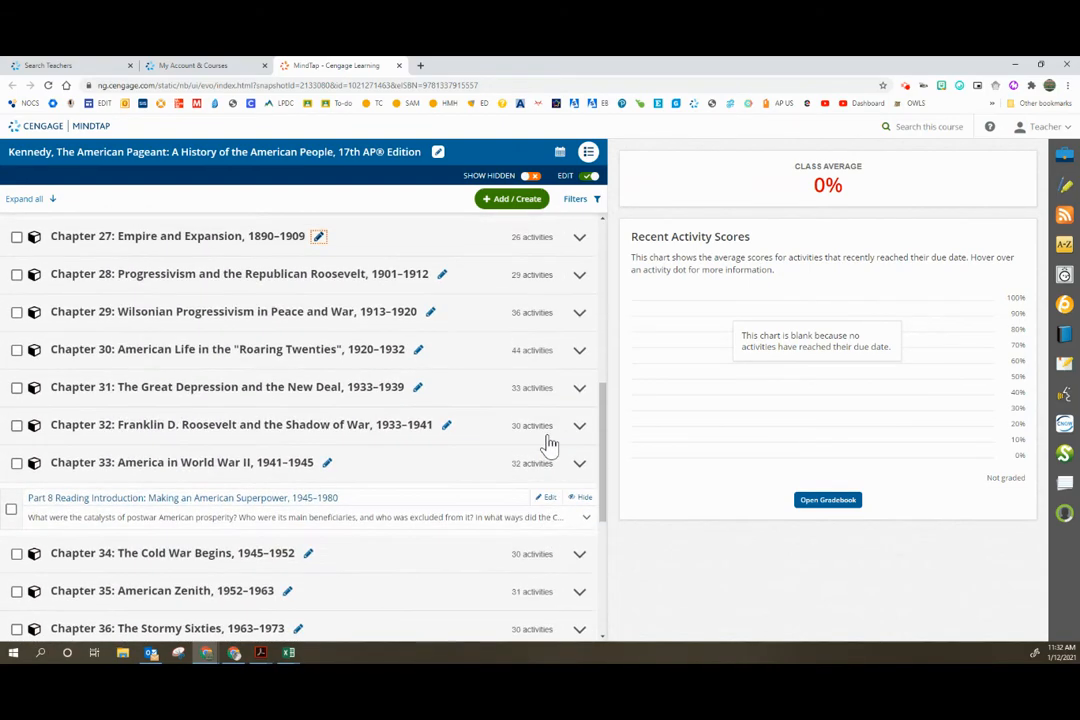
pyautogui.scroll(3, 494, 462)
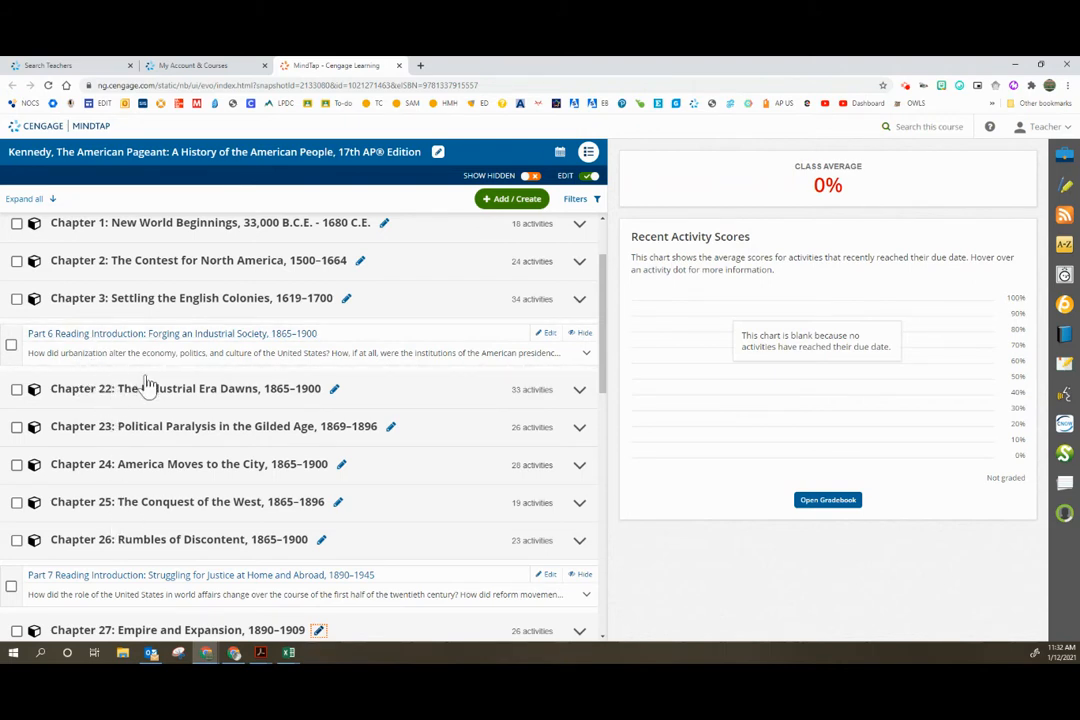
pyautogui.scroll(-3, 145, 385)
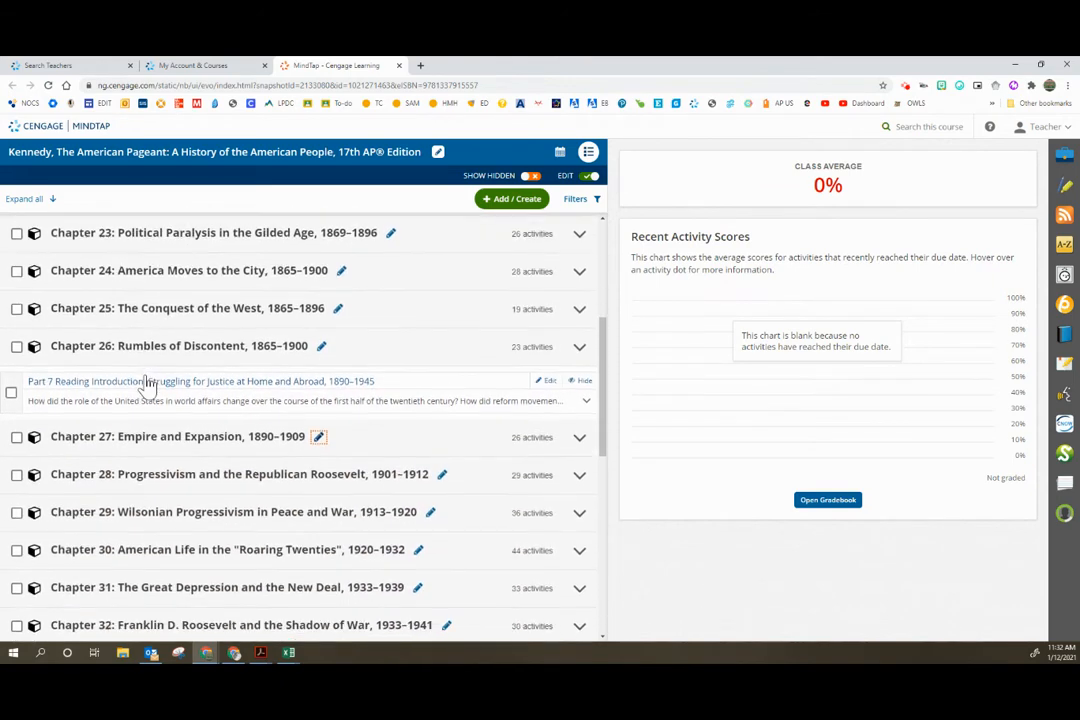
pyautogui.scroll(-5, 145, 385)
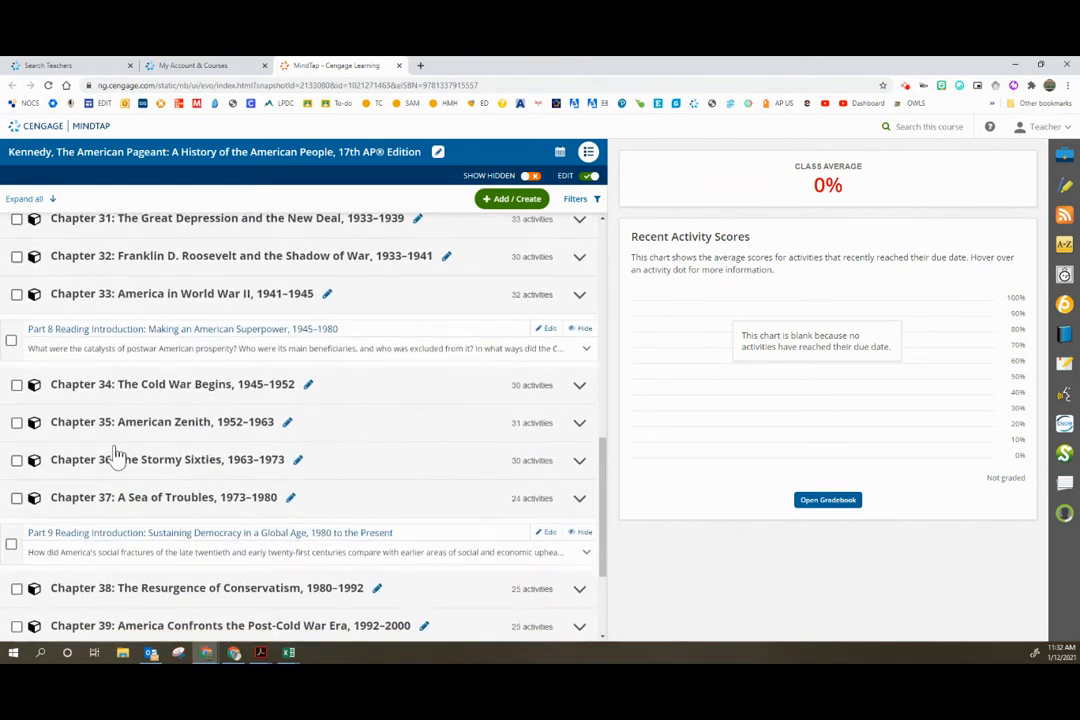
# Step: Select Chapters 40, 39, 38 and 37 in the course outline for batch editing
pyautogui.click(17, 494)
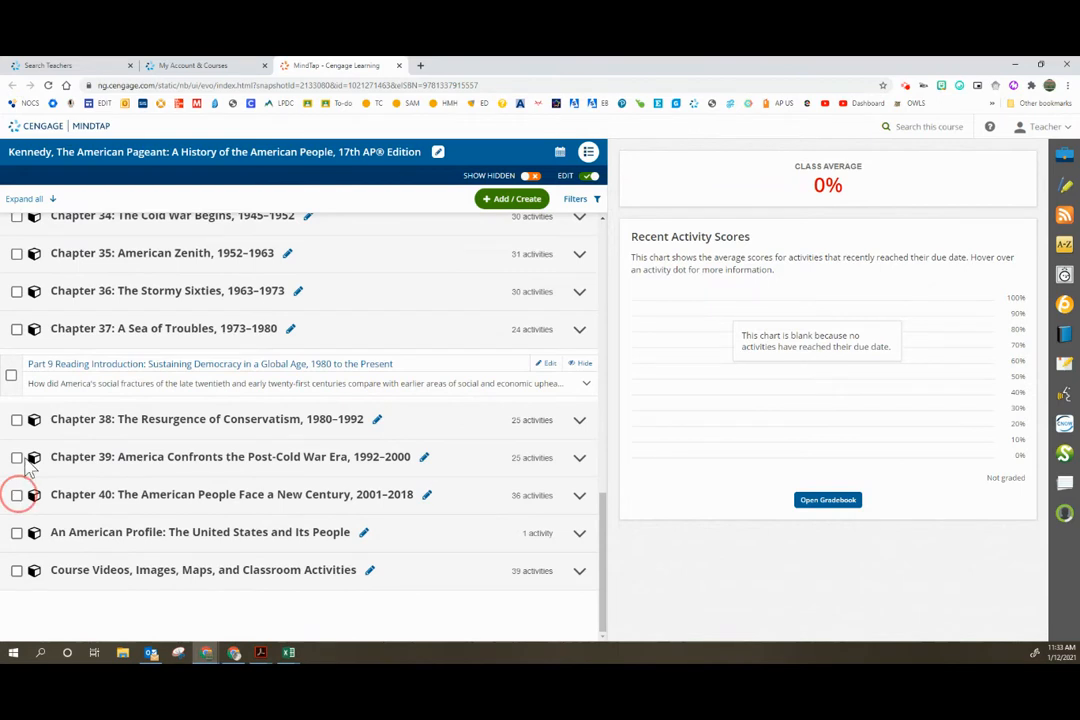
pyautogui.click(17, 457)
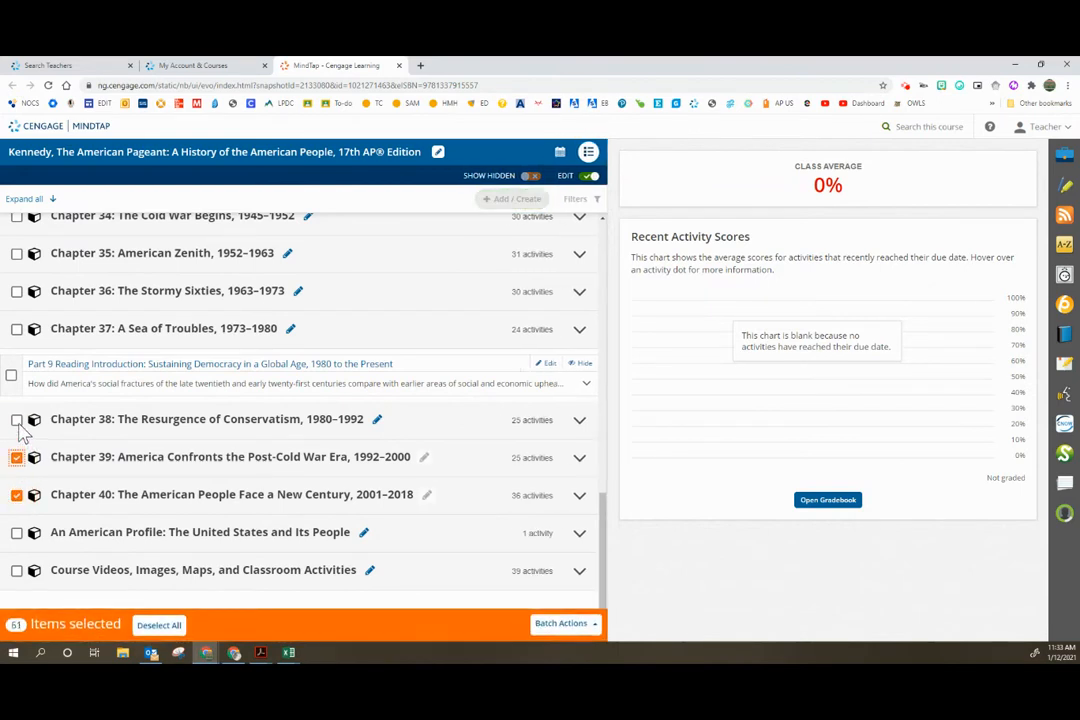
pyautogui.click(17, 420)
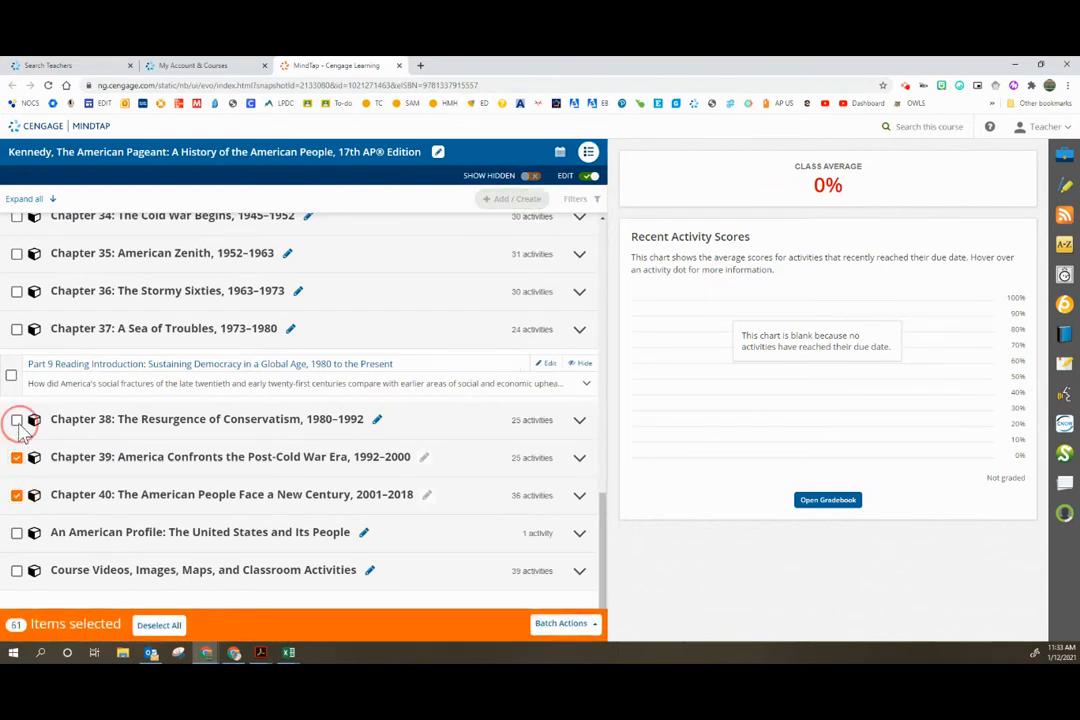
pyautogui.click(17, 329)
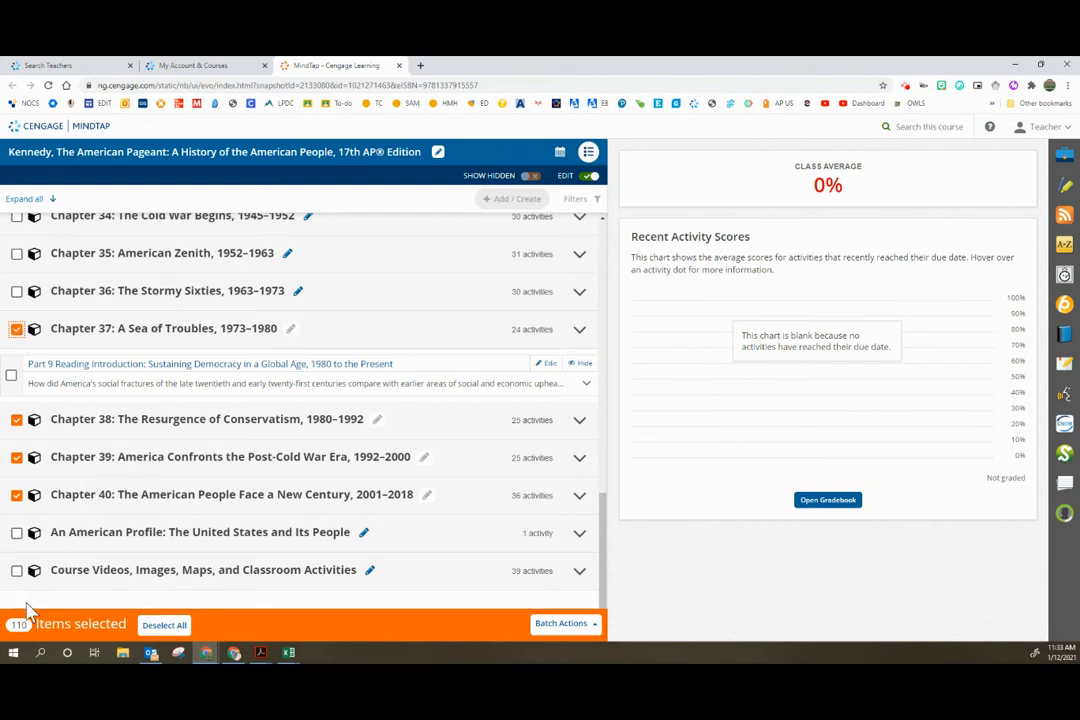
pyautogui.click(17, 494)
# Step: Expand Chapter 37: A Sea of Troubles and examine which of its activities are included in the selection
pyautogui.click(579, 331)
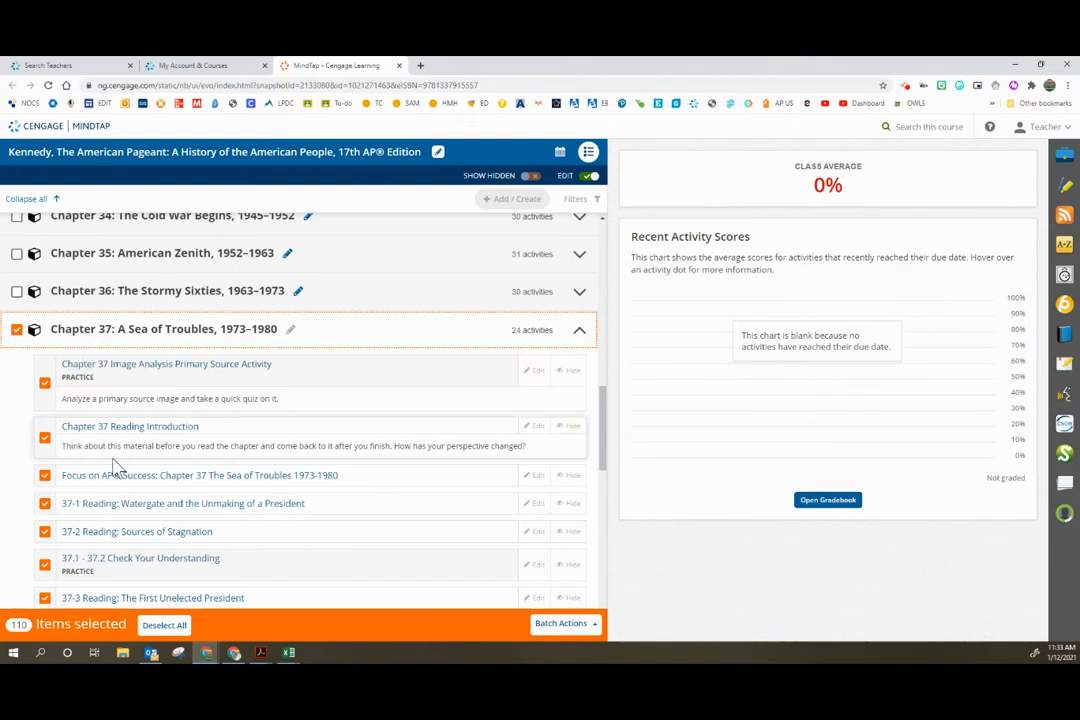
pyautogui.scroll(-5, 115, 467)
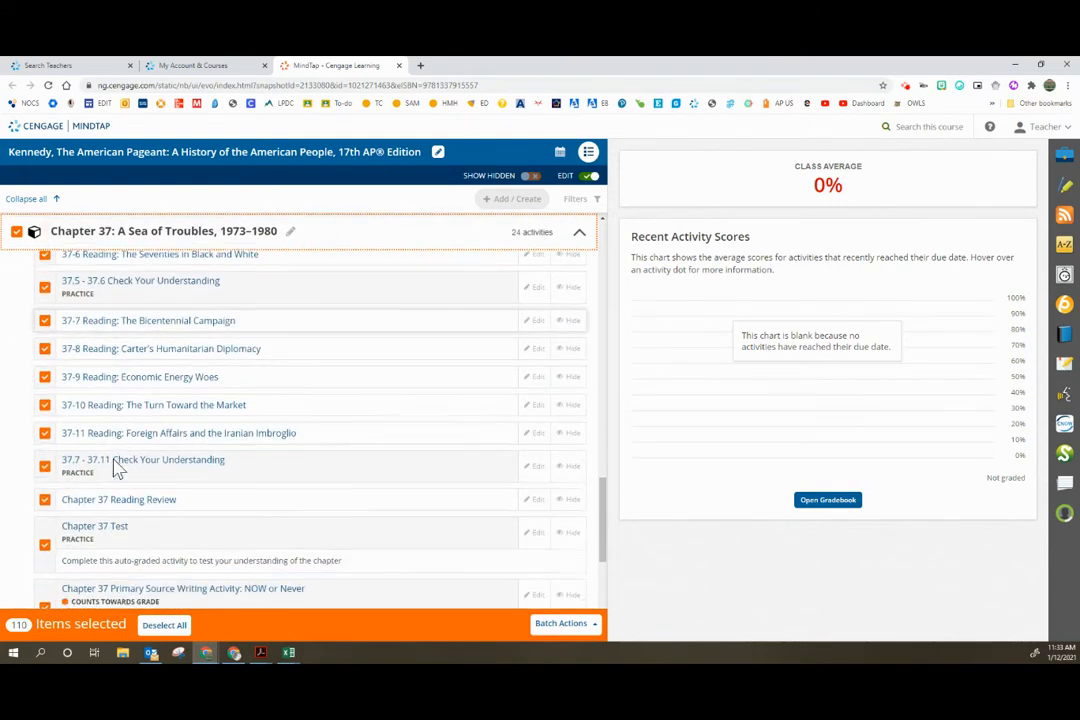
pyautogui.scroll(-1, 100, 480)
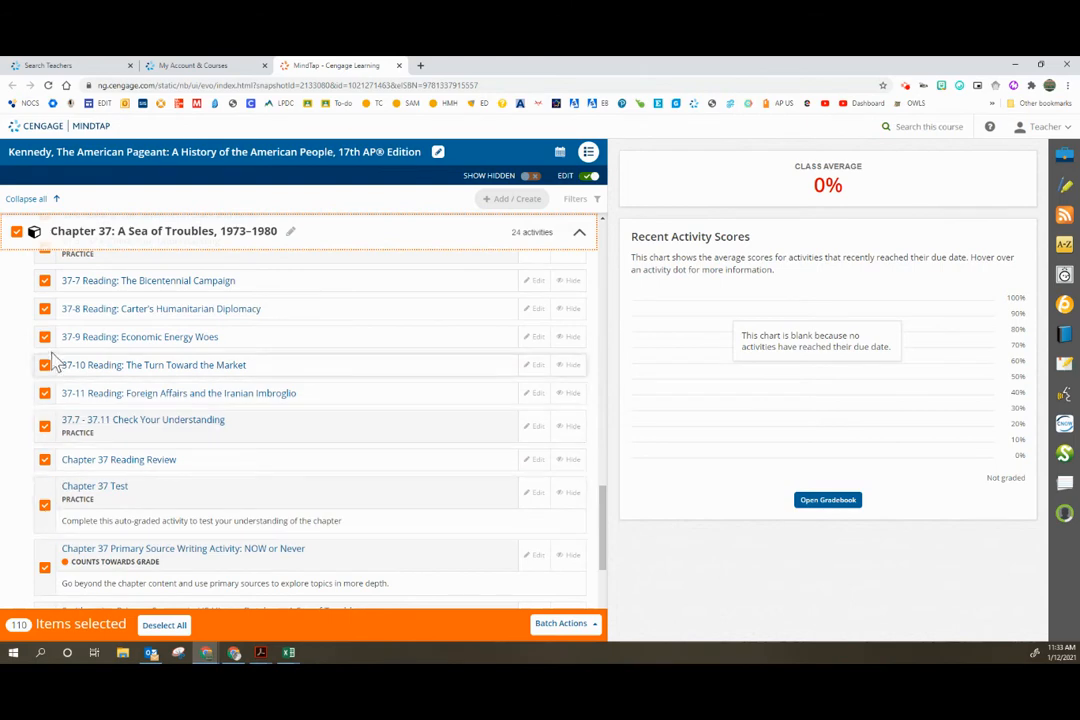
pyautogui.scroll(-4, 120, 448)
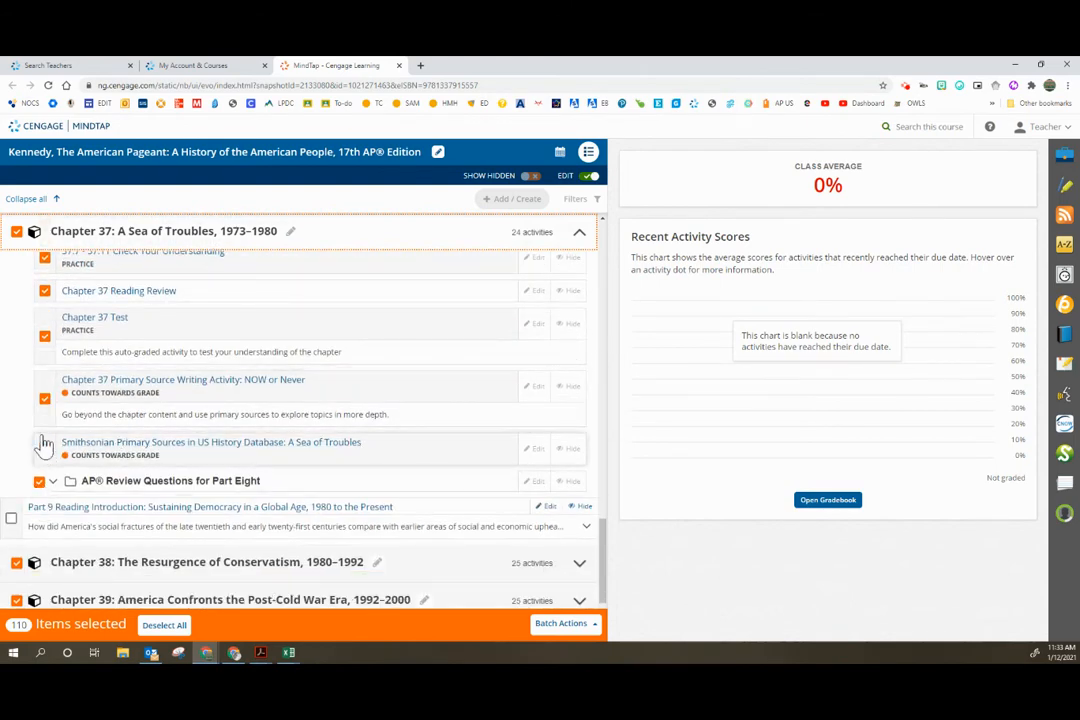
pyautogui.scroll(-3, 85, 335)
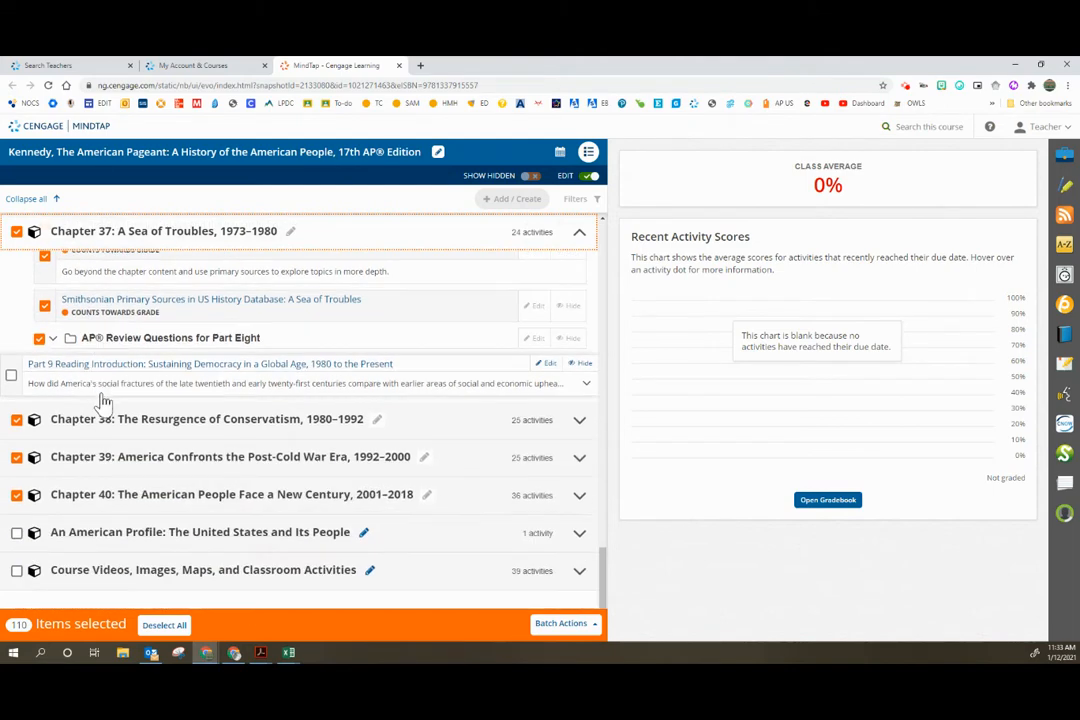
pyautogui.scroll(5, 123, 537)
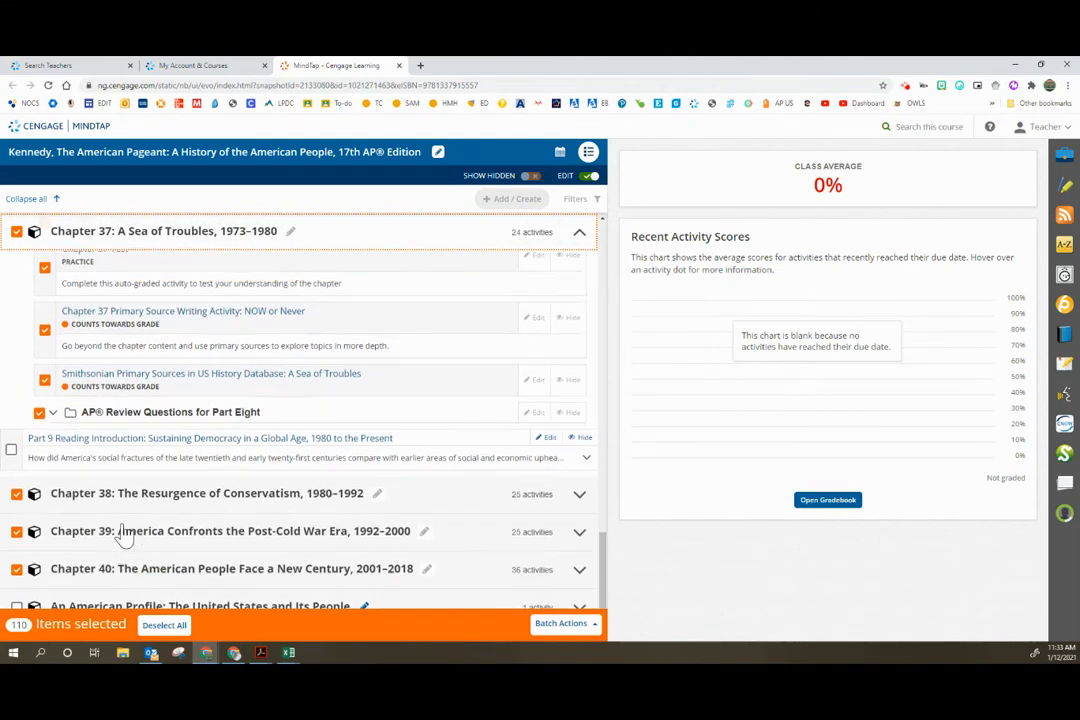
pyautogui.scroll(4, 123, 535)
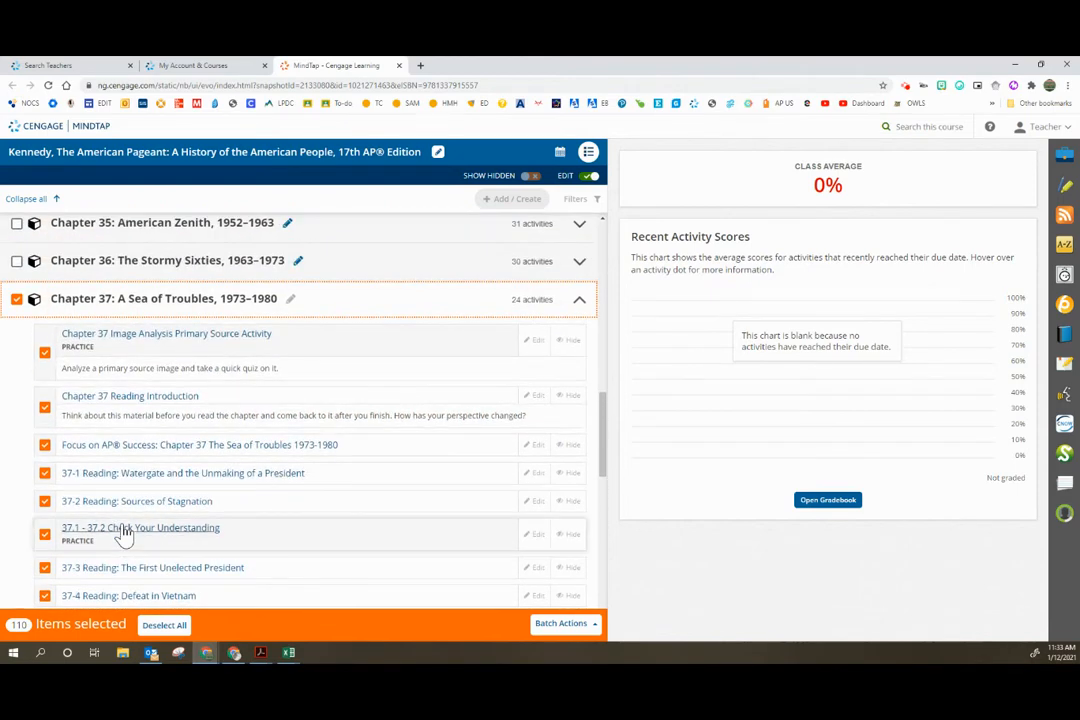
pyautogui.scroll(-3, 123, 535)
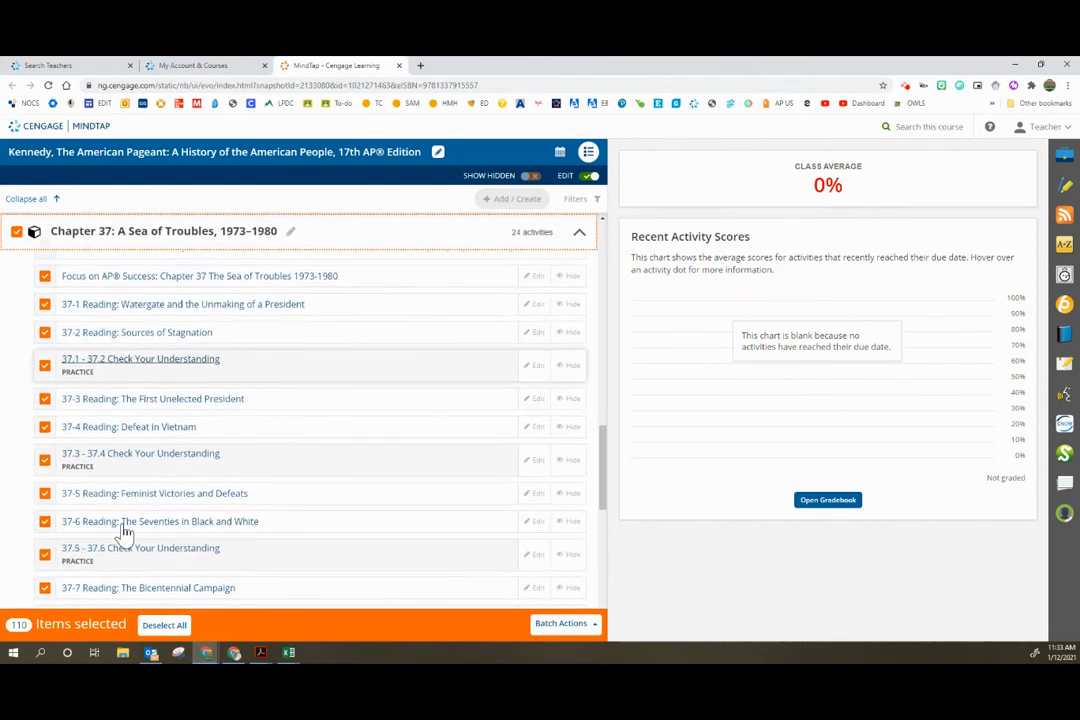
# Step: Deselect all items, and select only the Chapter 37 Reading Introduction and the Focus on AP Success activity
pyautogui.click(163, 627)
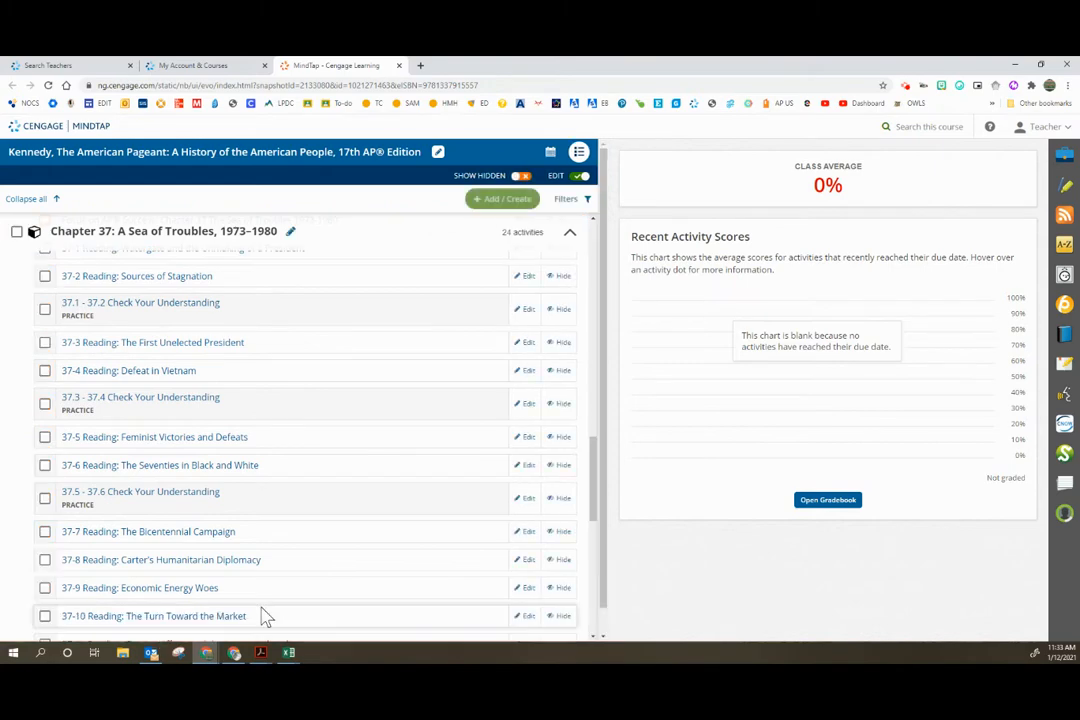
pyautogui.scroll(2, 201, 537)
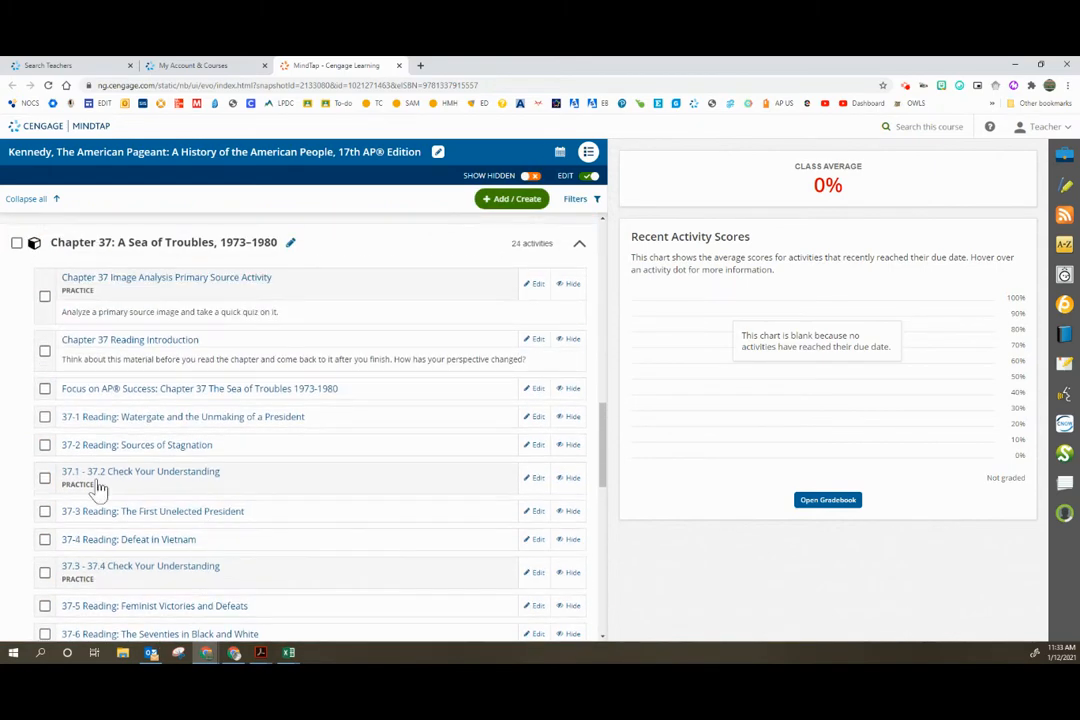
pyautogui.click(44, 352)
pyautogui.click(45, 389)
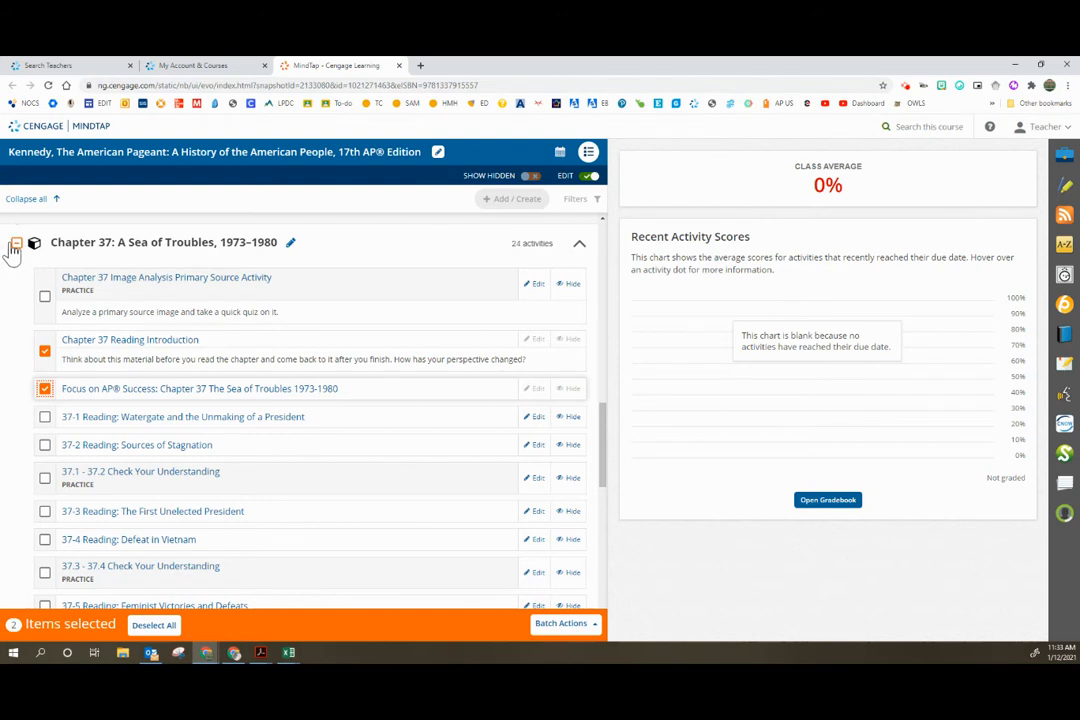
# Step: Clear the selection of both Chapter 37 activities and collapse the chapter
pyautogui.click(44, 351)
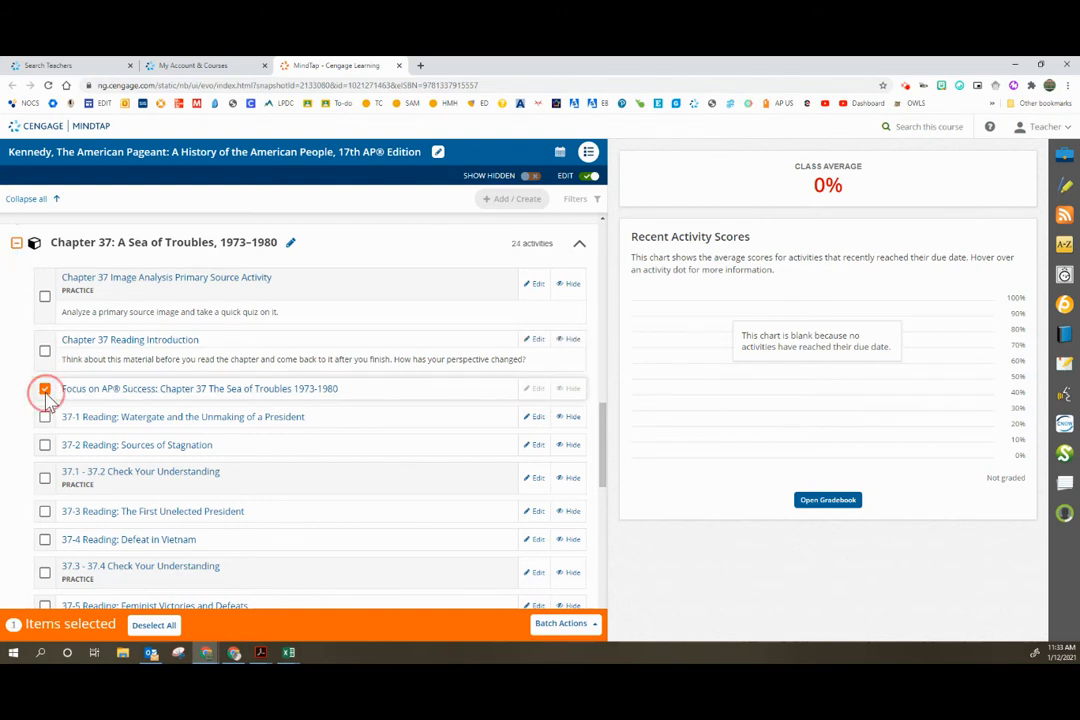
pyautogui.click(44, 388)
pyautogui.click(17, 243)
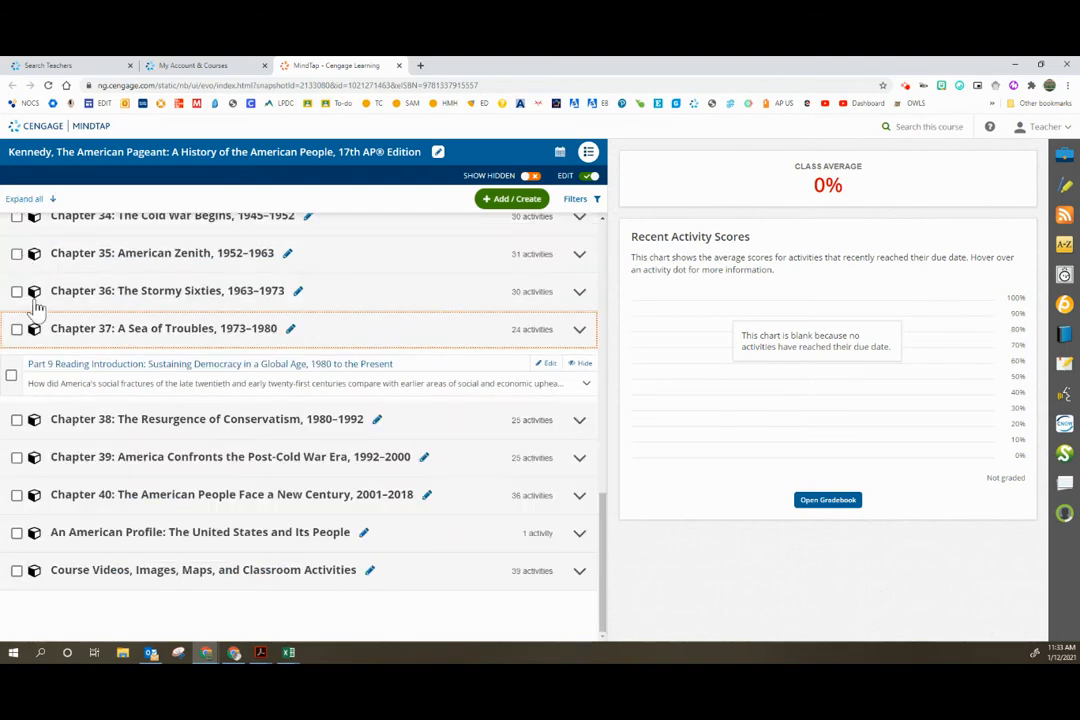
# Step: Select the whole of Chapter 37, view the batch actions and the batch edit settings, and cancel without changes
pyautogui.click(16, 329)
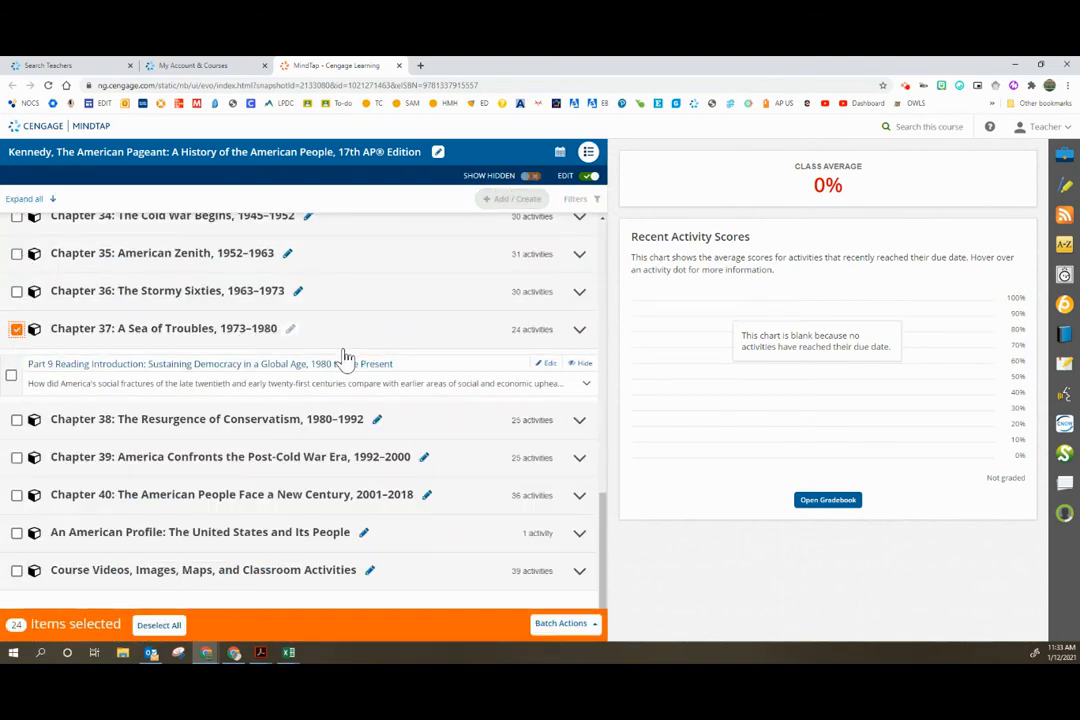
pyautogui.click(560, 628)
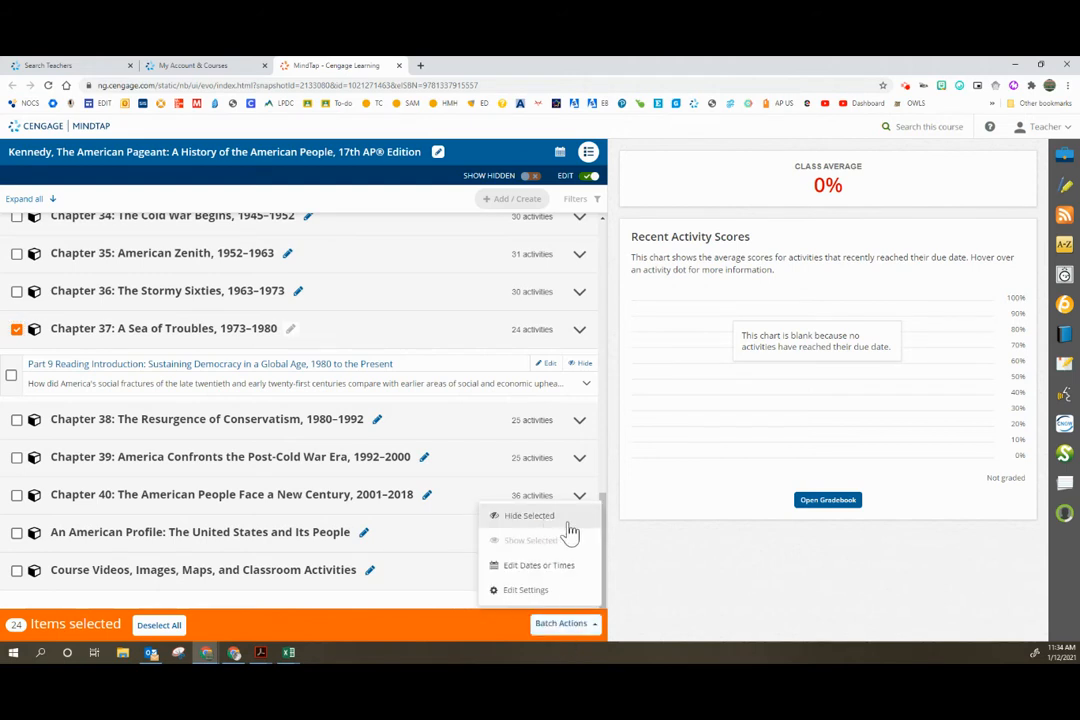
pyautogui.click(557, 591)
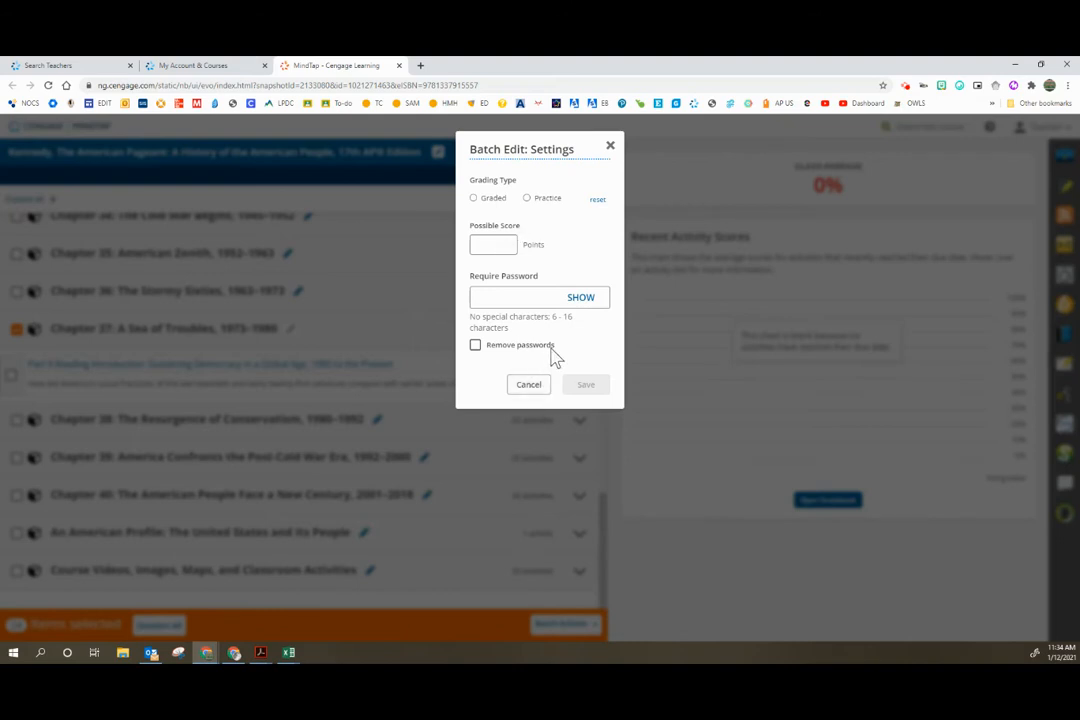
pyautogui.click(530, 388)
pyautogui.click(530, 388)
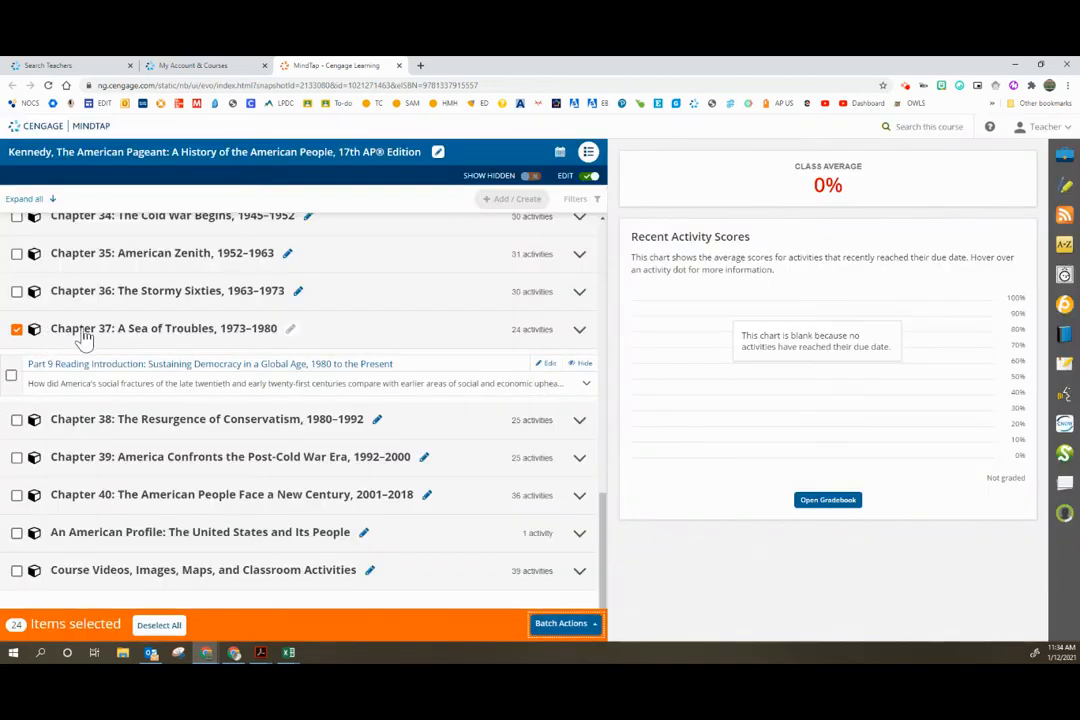
# Step: Expand Chapter 37 to review its selected activities, and view the Part 9 Reading Introduction's edit settings without saving
pyautogui.click(580, 332)
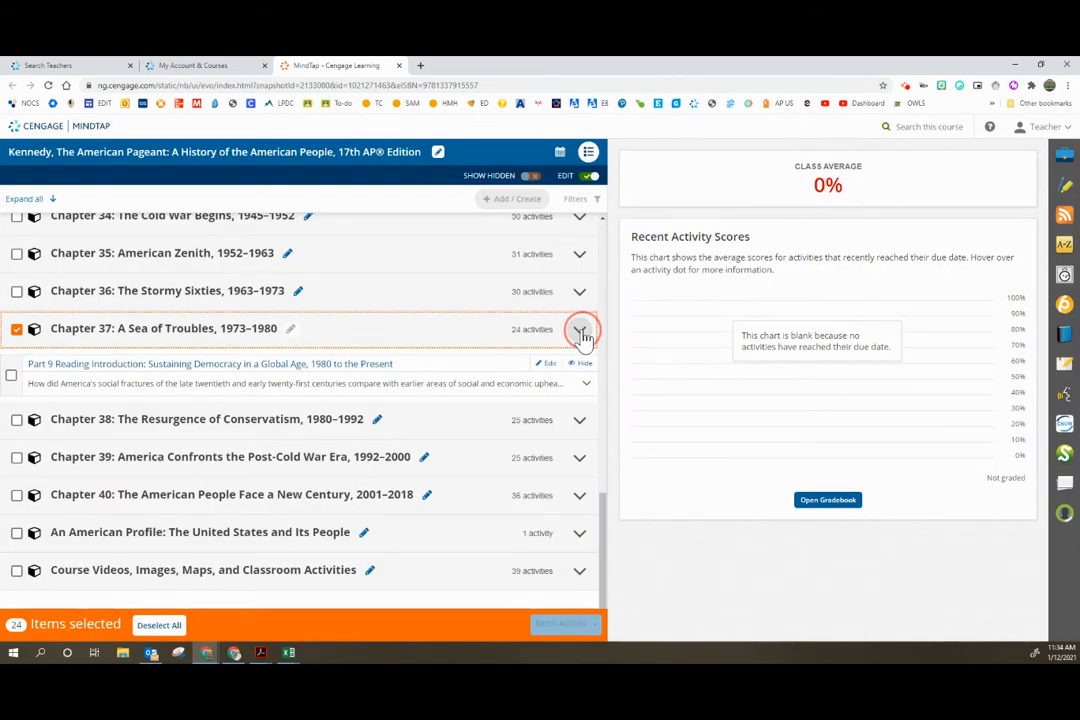
pyautogui.scroll(-3, 222, 451)
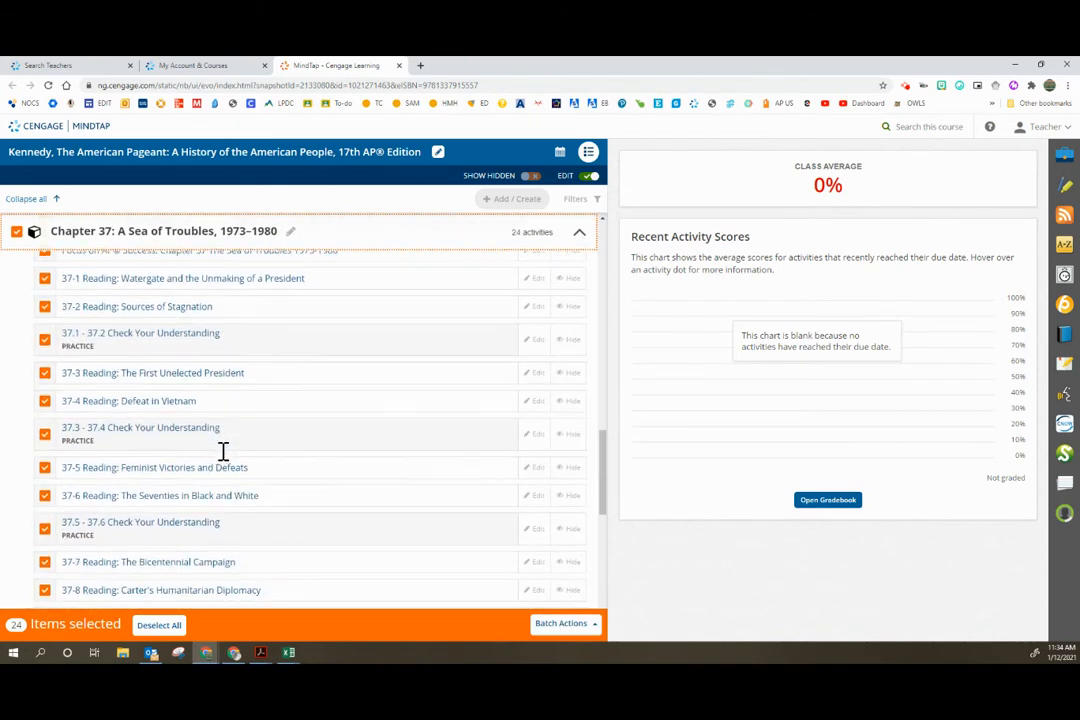
pyautogui.scroll(-3, 224, 460)
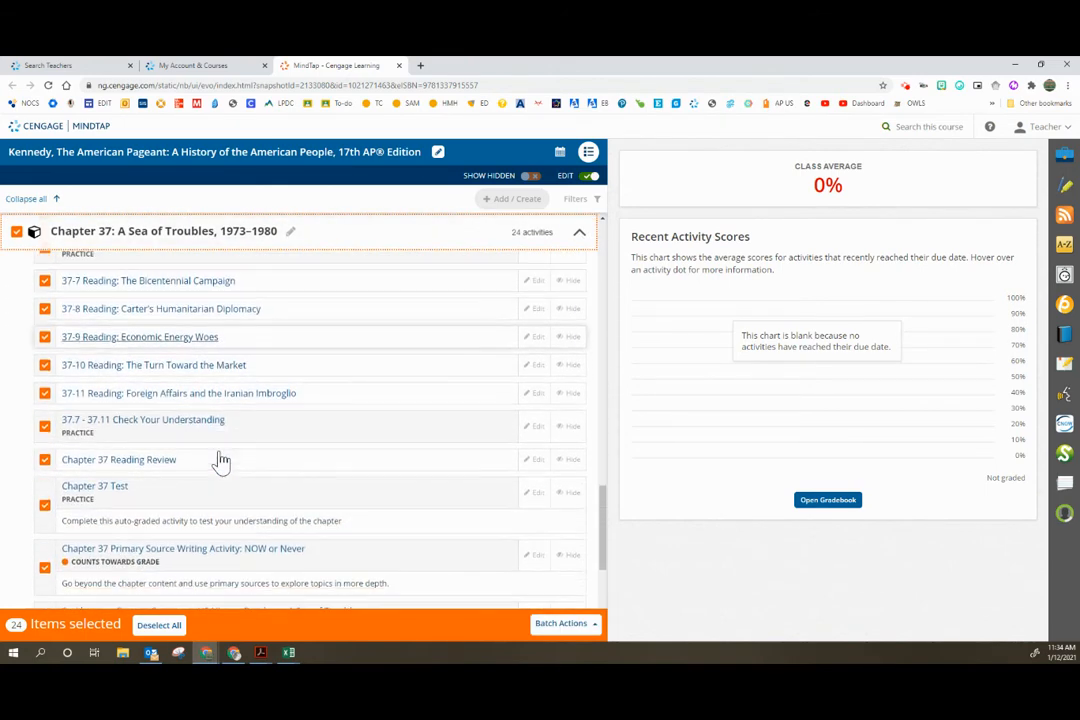
pyautogui.scroll(-1, 222, 460)
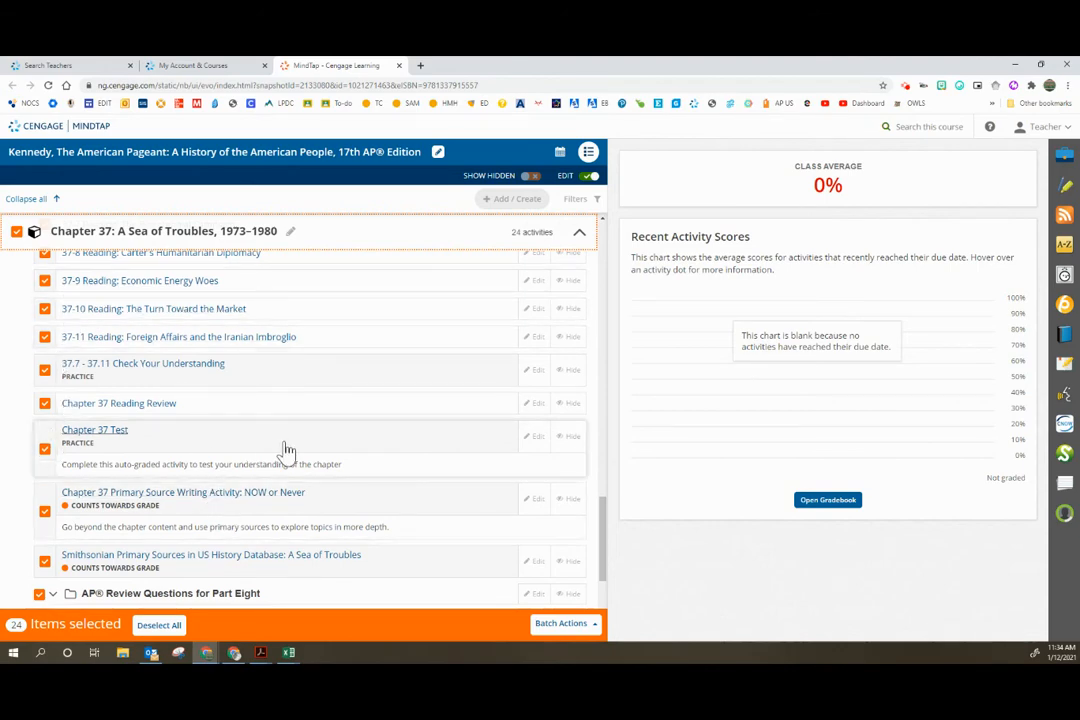
pyautogui.scroll(-2, 298, 457)
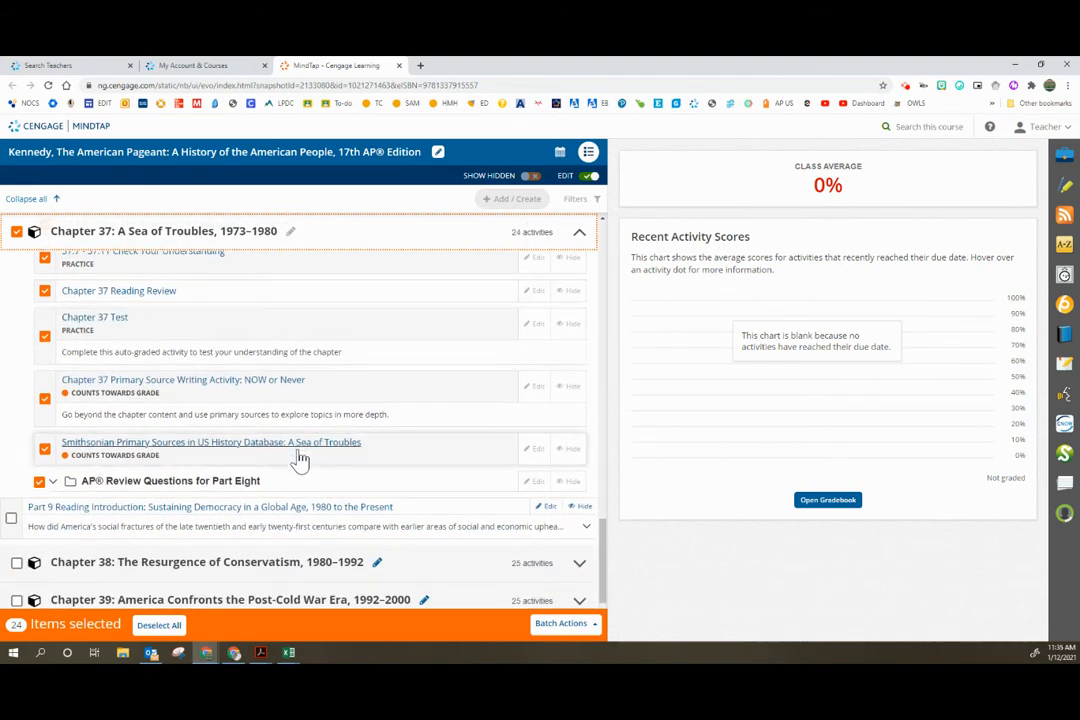
pyautogui.scroll(-2, 298, 457)
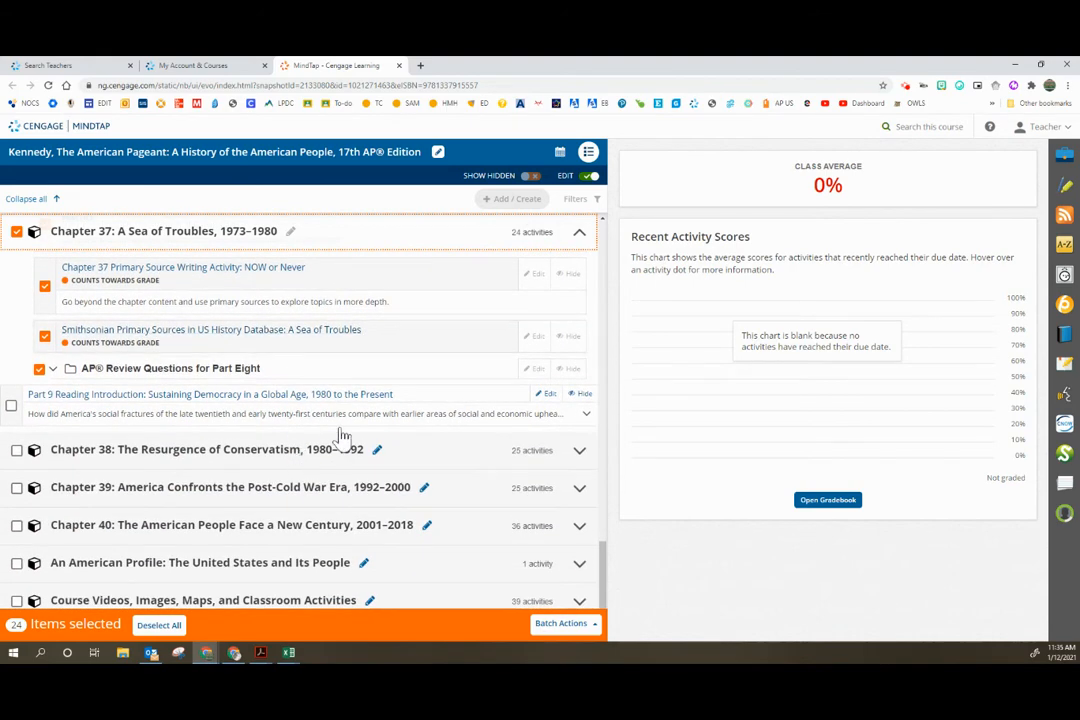
pyautogui.click(546, 394)
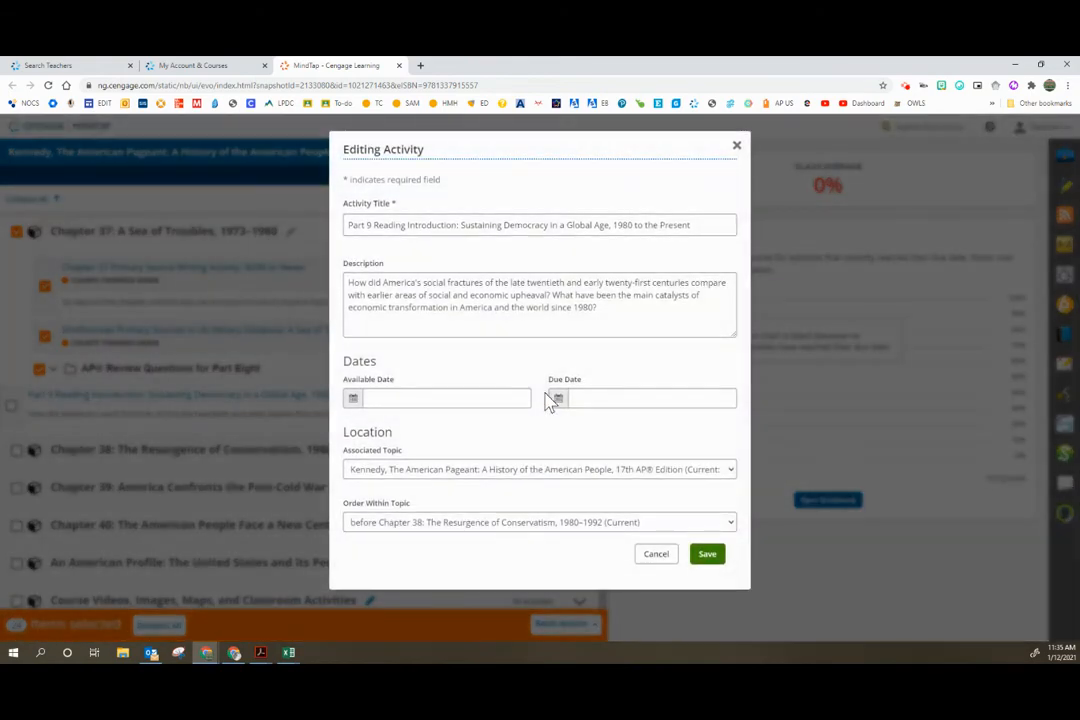
pyautogui.click(655, 555)
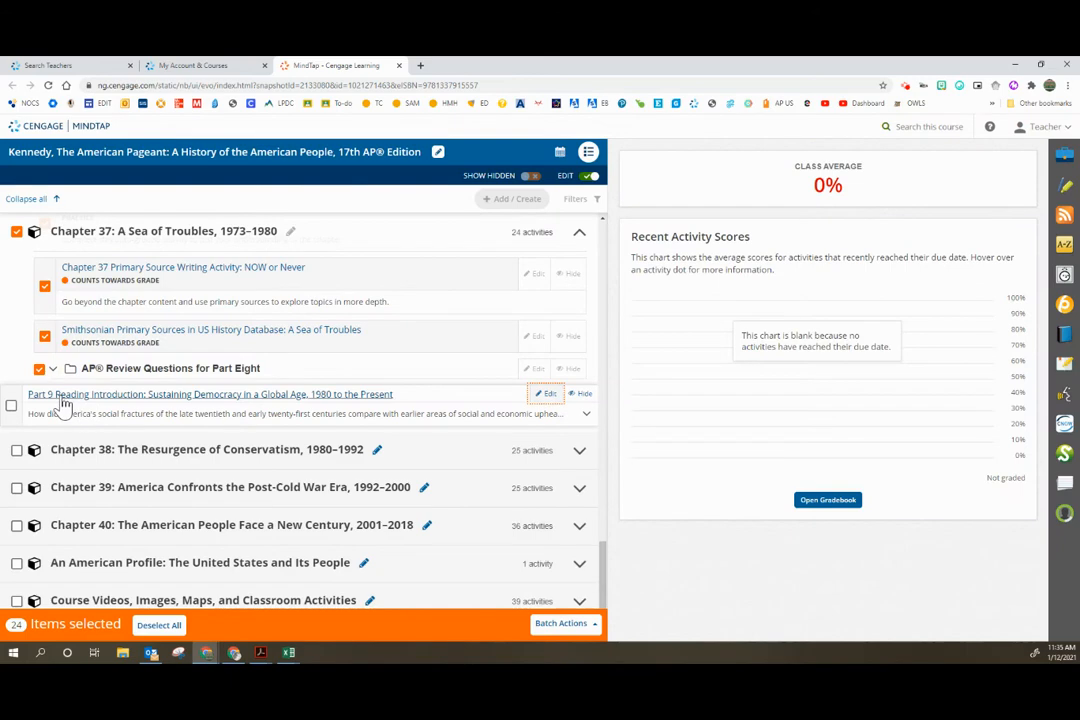
# Step: Hide the whole selected Chapter 37: A Sea of Troubles with all its activities, and turn off edit mode
pyautogui.scroll(5, 65, 405)
pyautogui.scroll(5, 65, 405)
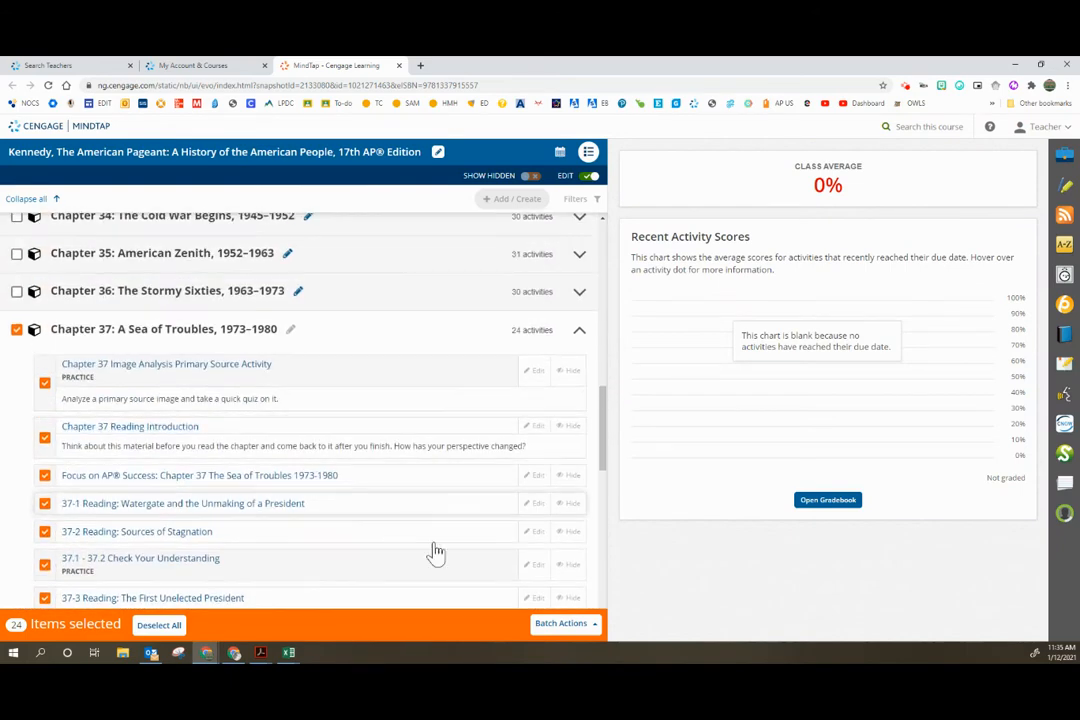
pyautogui.click(578, 630)
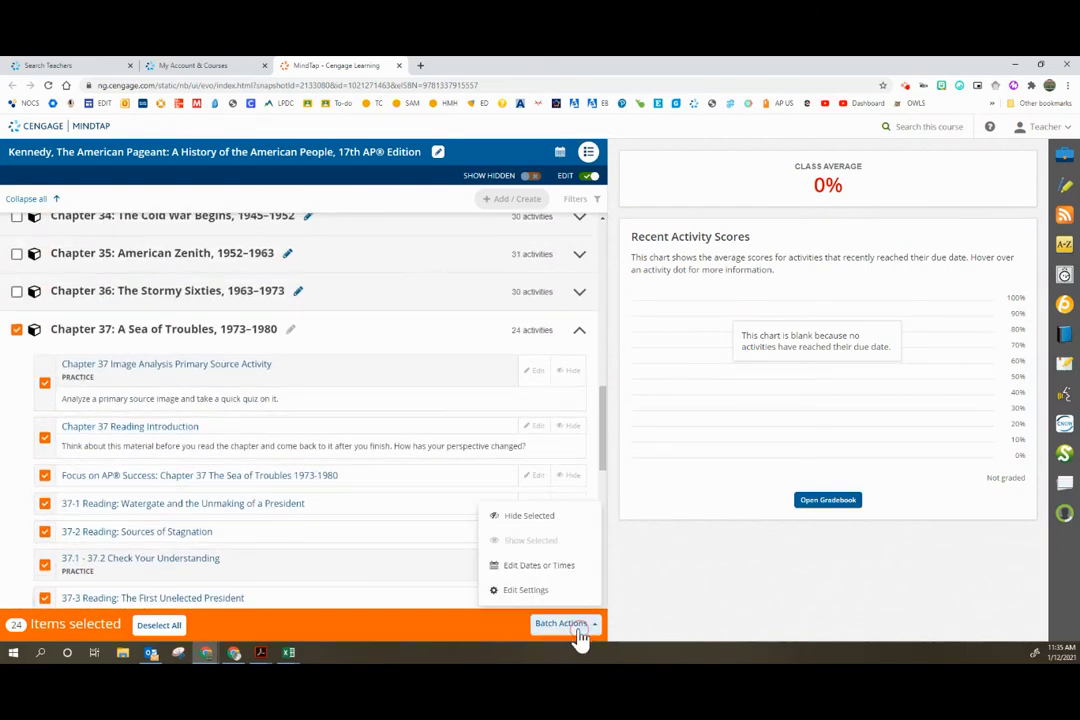
pyautogui.click(547, 515)
pyautogui.click(594, 152)
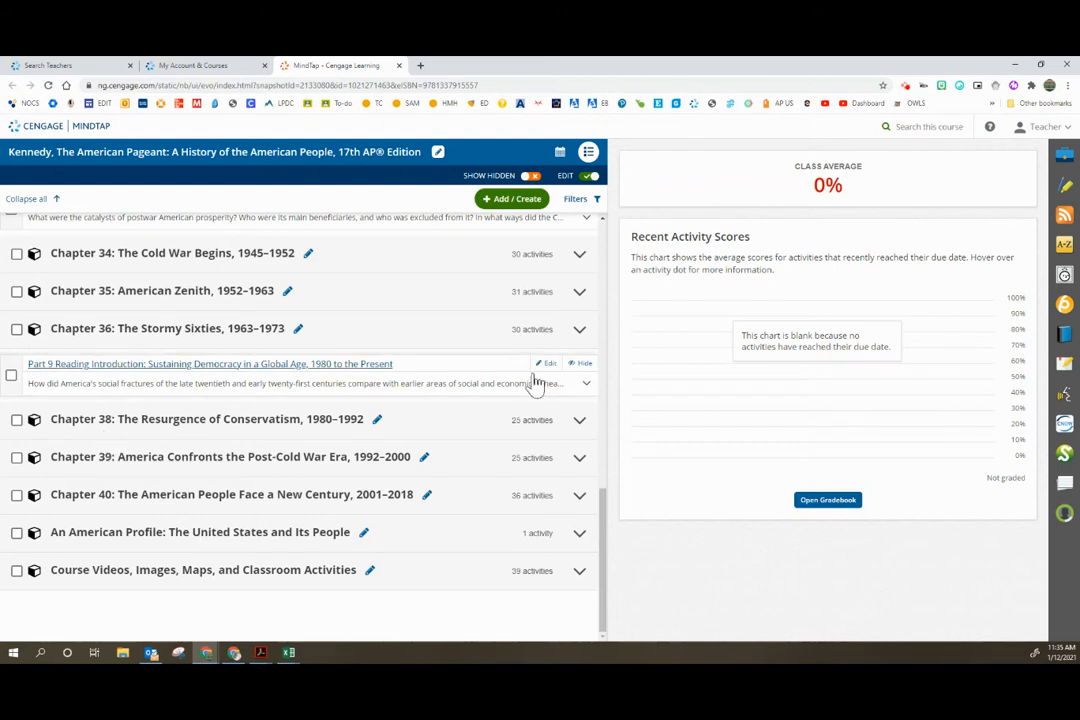
pyautogui.click(589, 177)
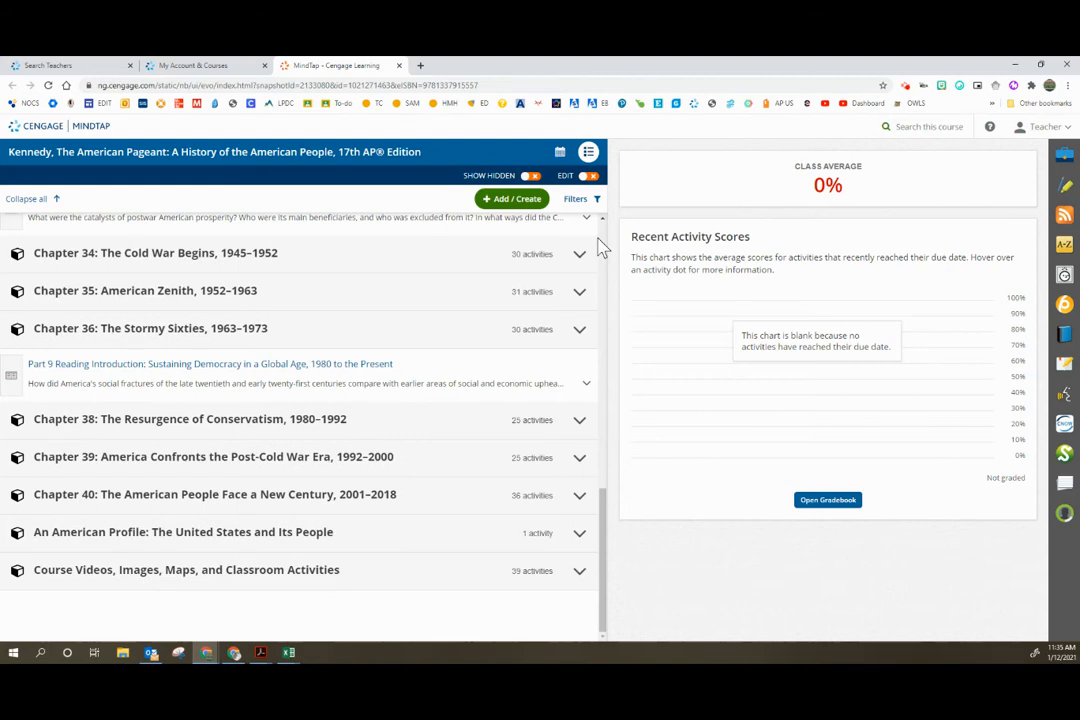
# Step: Display hidden items in the editable course outline, and set all of Chapter 37: A Sea of Troubles back to shown
pyautogui.click(533, 178)
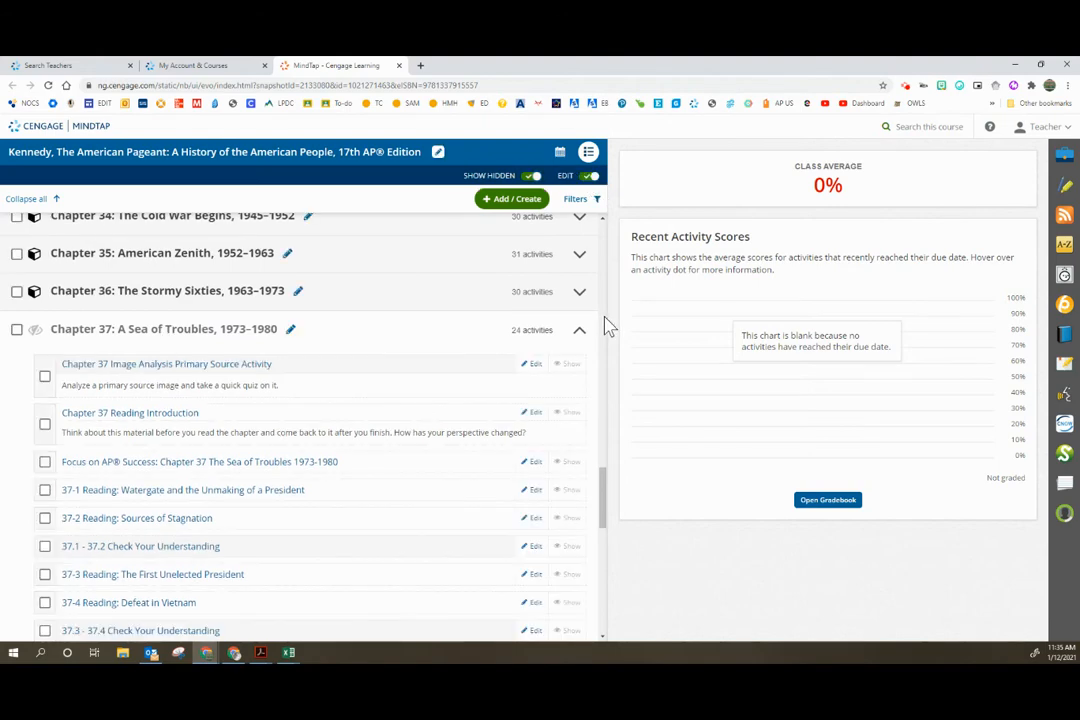
pyautogui.scroll(-1, 280, 408)
pyautogui.click(16, 275)
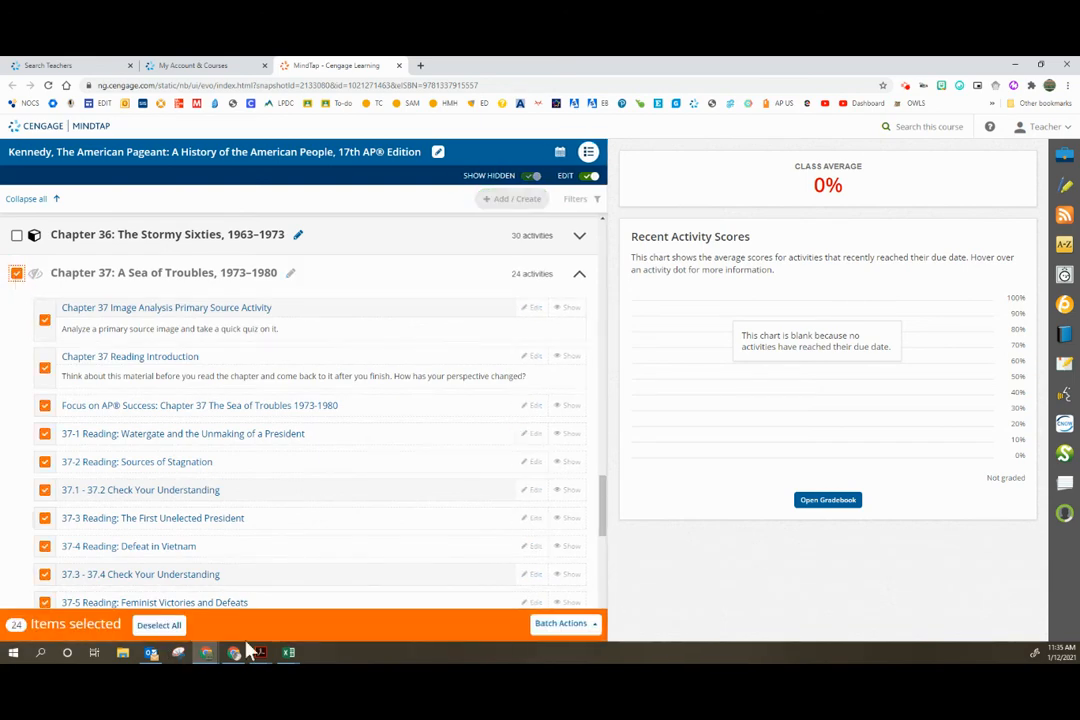
pyautogui.click(559, 632)
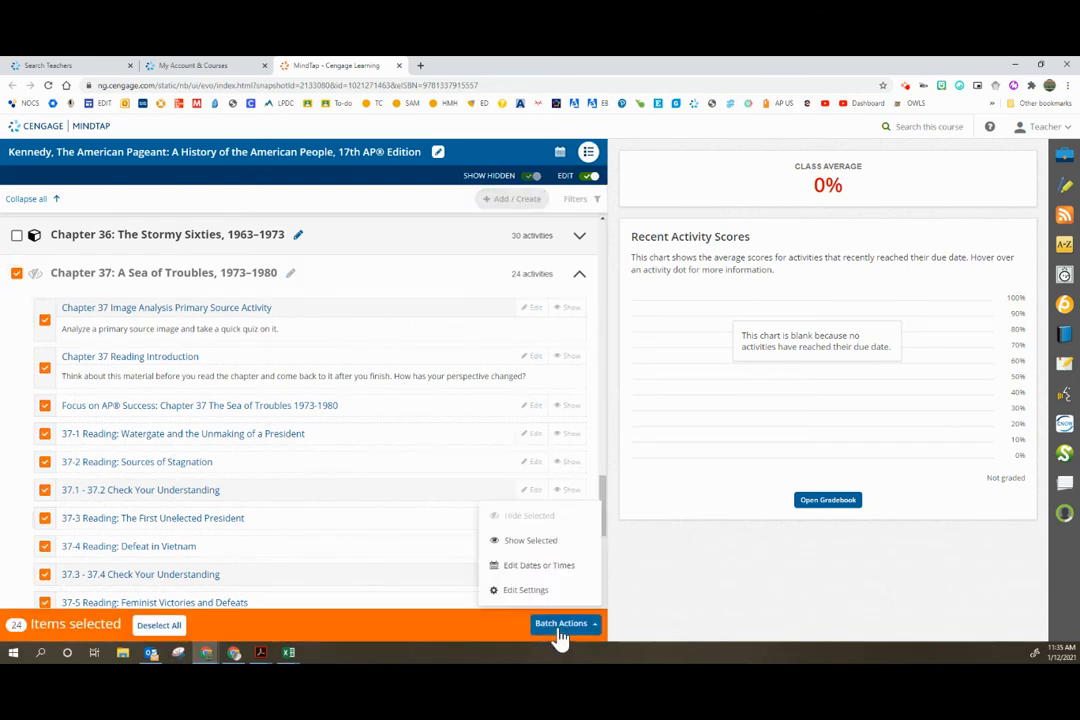
pyautogui.click(543, 548)
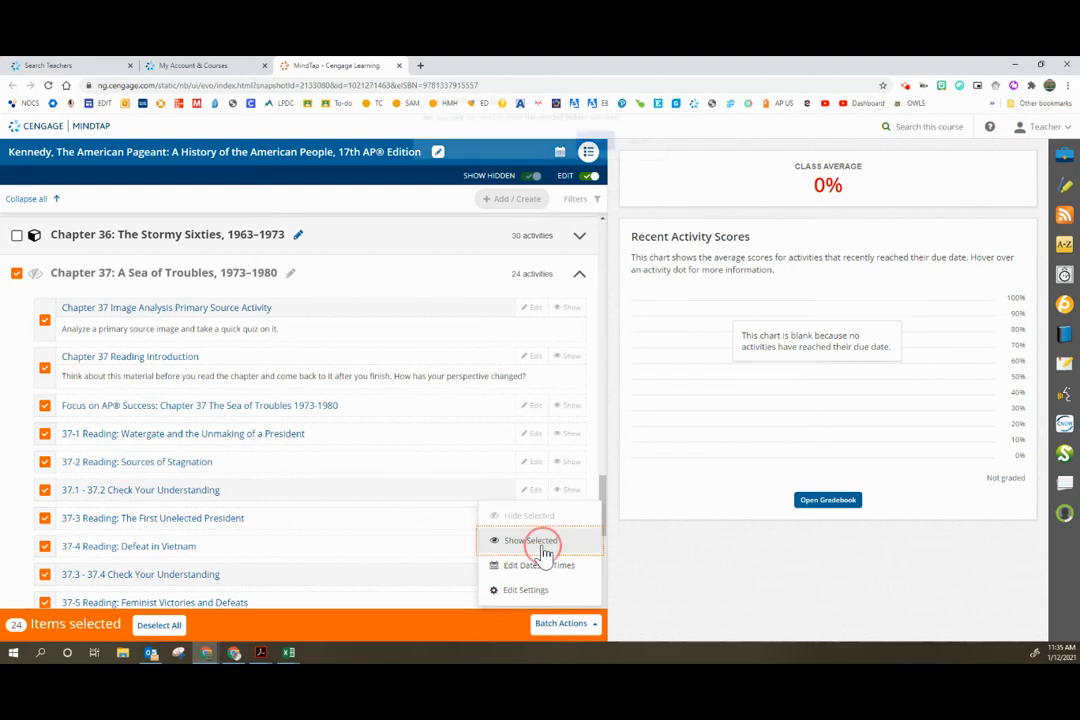
pyautogui.click(595, 148)
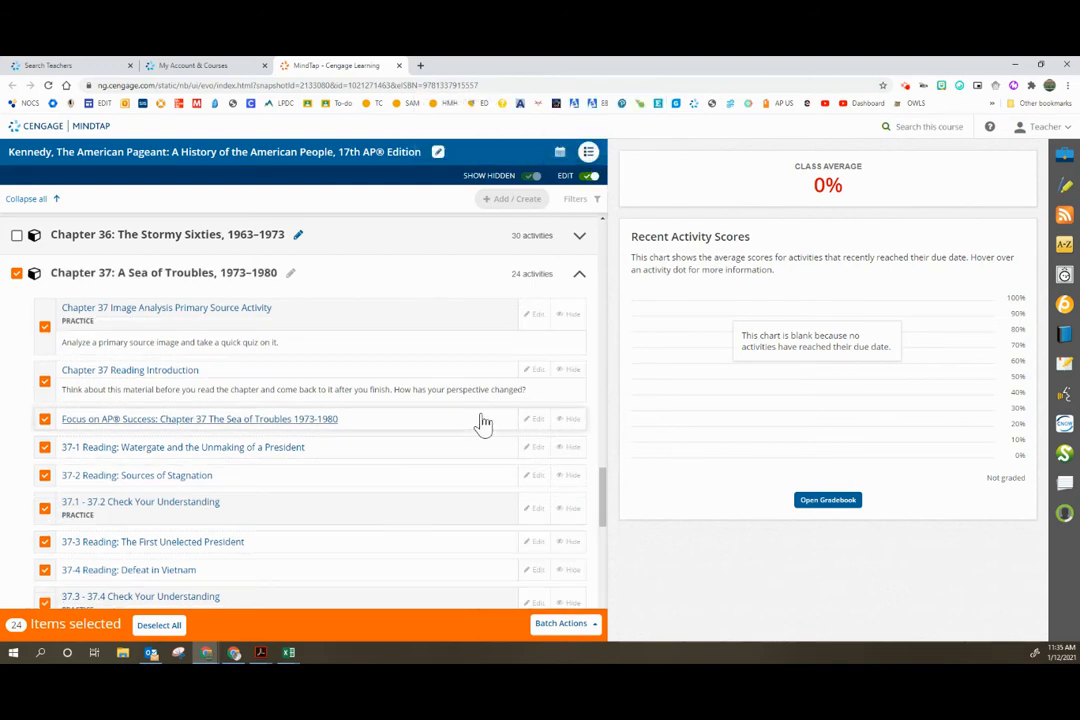
# Step: Examine the Chapter 37 activity list from the Image Analysis activity to the AP Review Questions, along with the neighbouring chapters
pyautogui.scroll(-5, 483, 424)
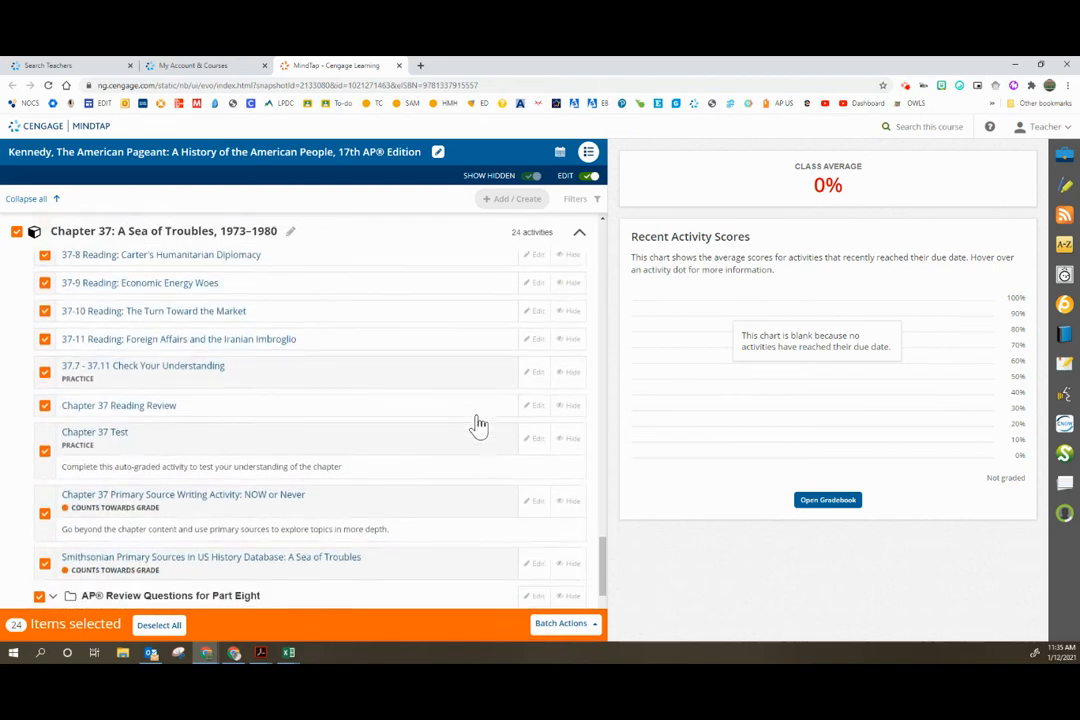
pyautogui.scroll(-3, 480, 424)
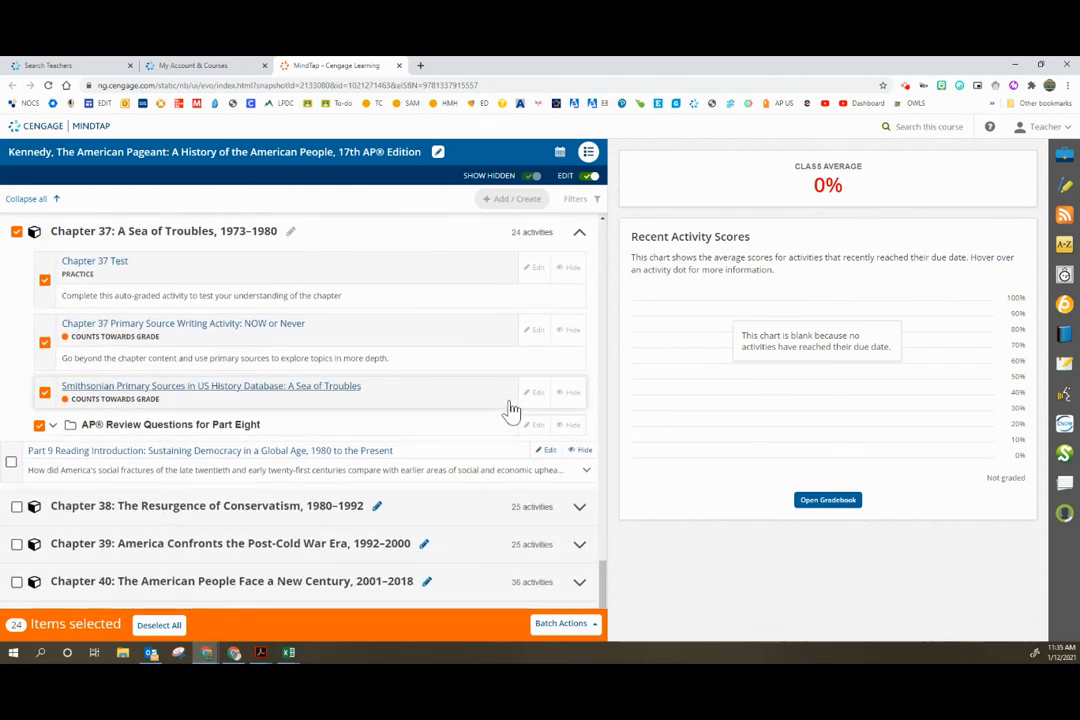
pyautogui.scroll(8, 507, 413)
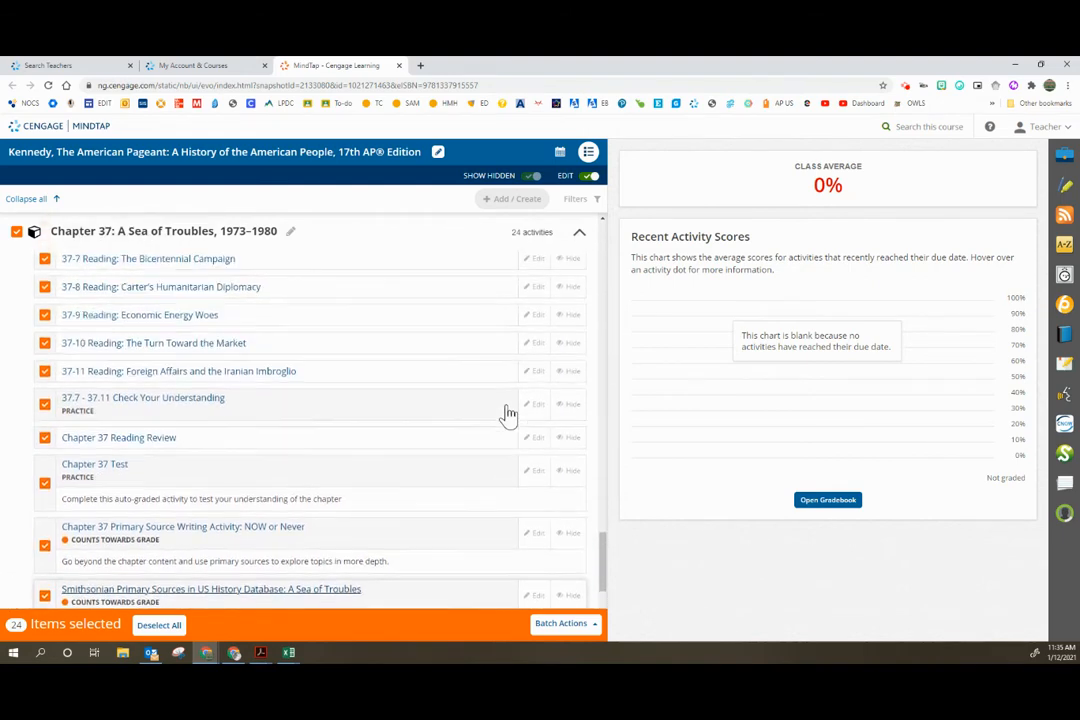
pyautogui.scroll(12, 507, 413)
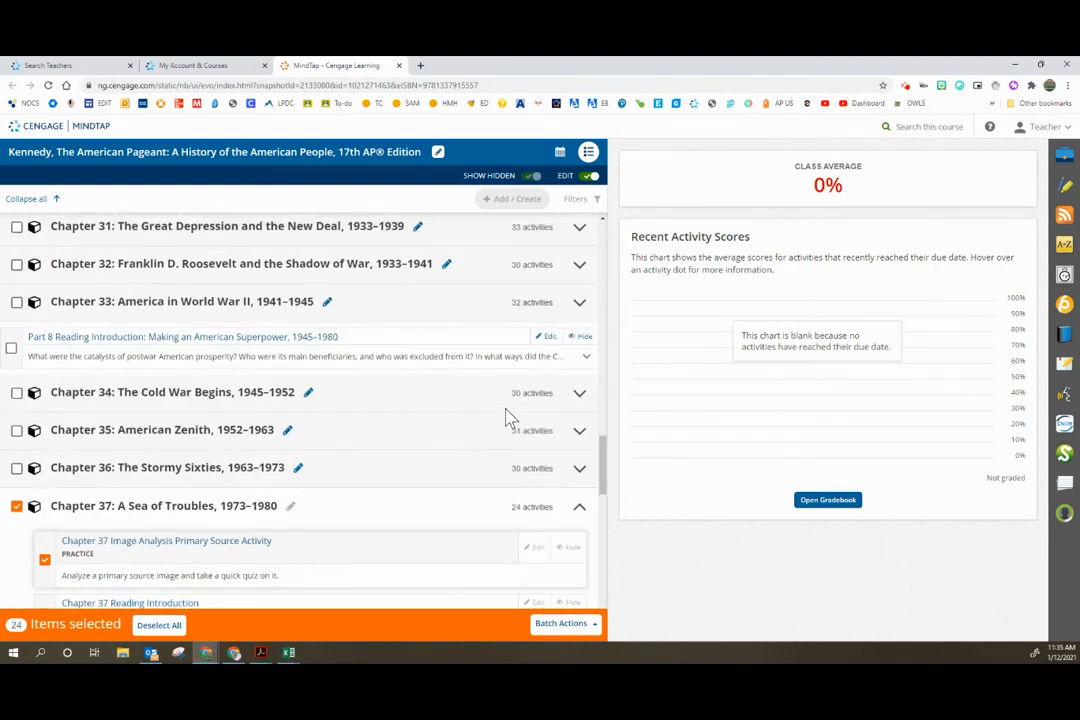
pyautogui.scroll(-1, 507, 418)
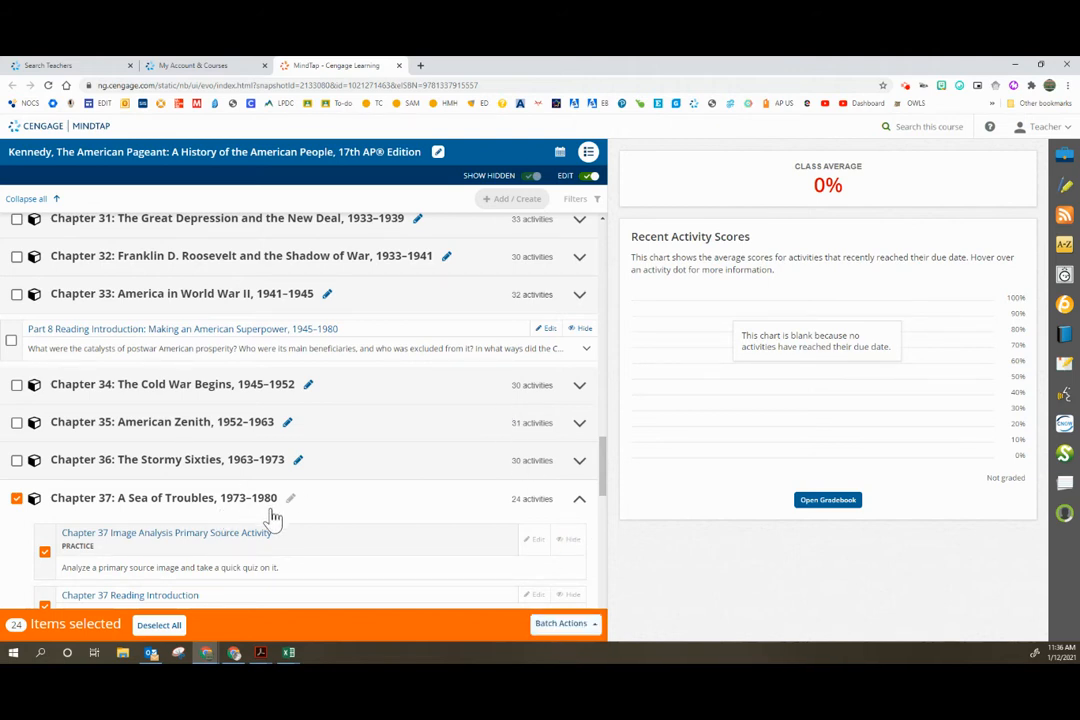
pyautogui.scroll(-5, 272, 520)
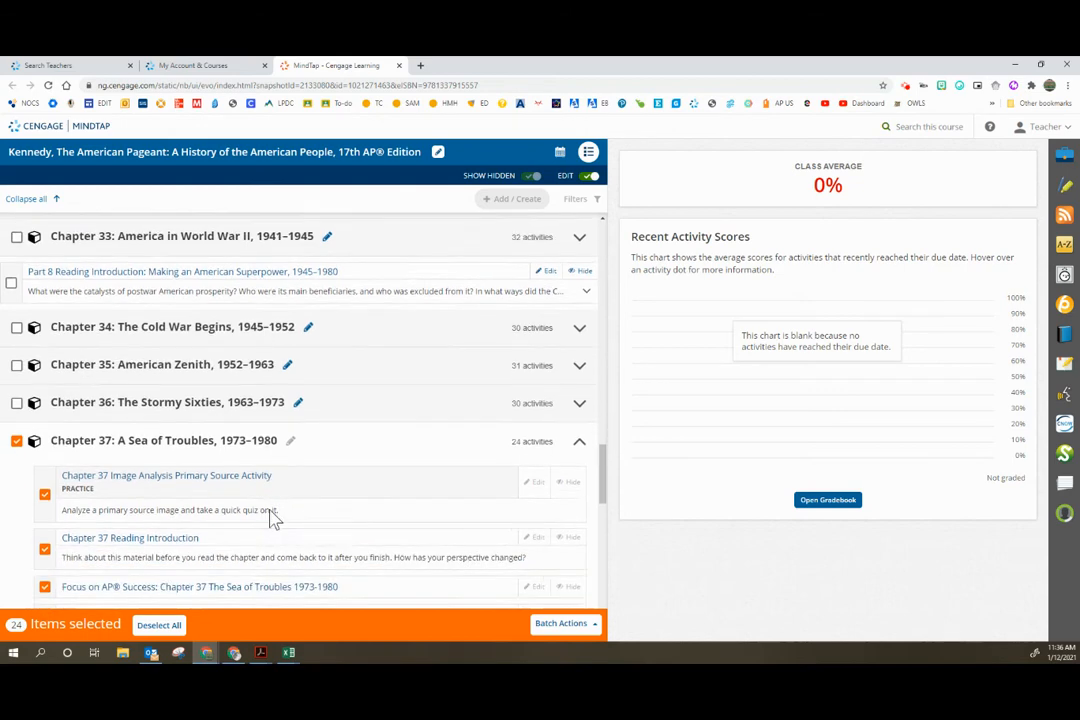
pyautogui.scroll(-3, 272, 520)
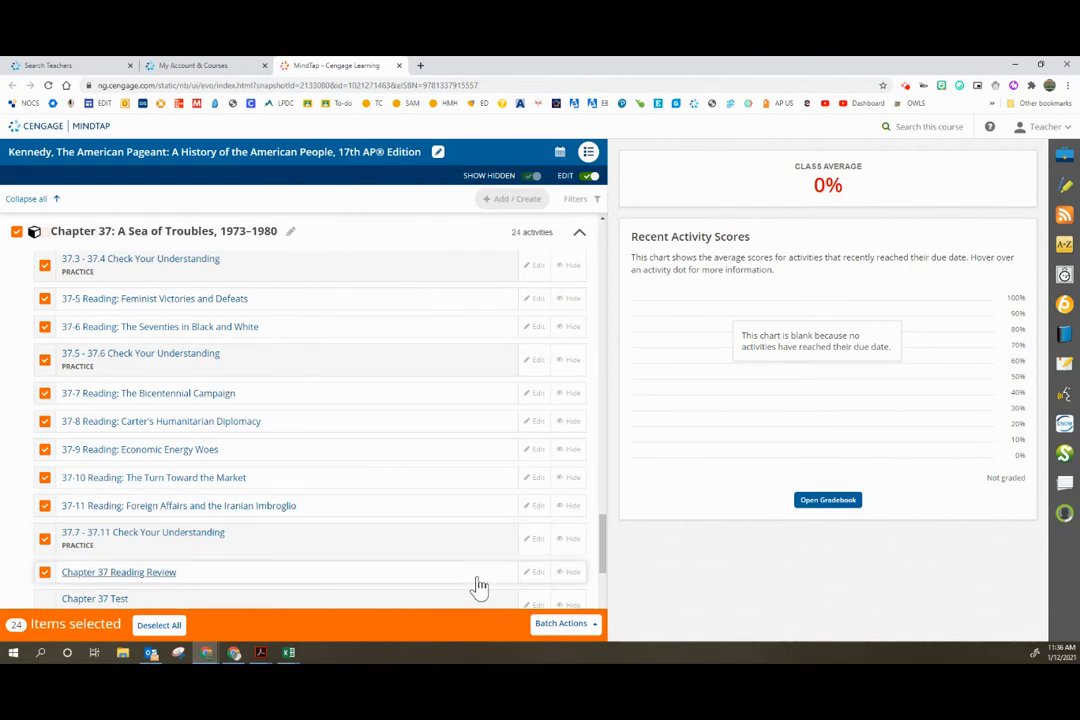
pyautogui.scroll(2, 270, 521)
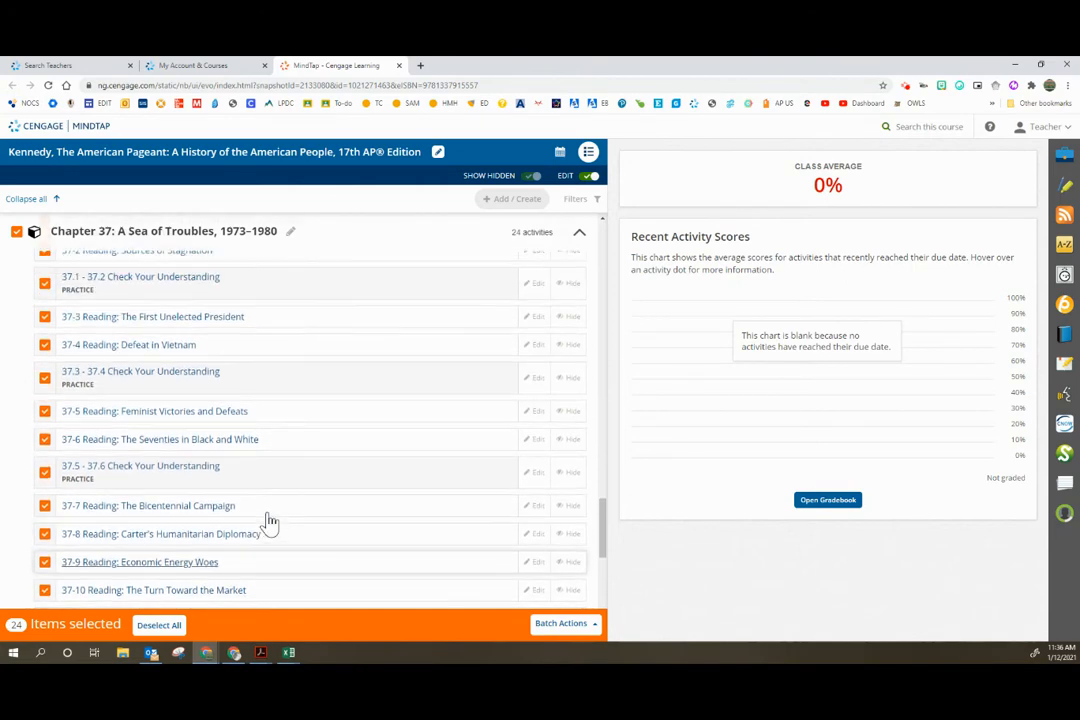
pyautogui.scroll(4, 270, 521)
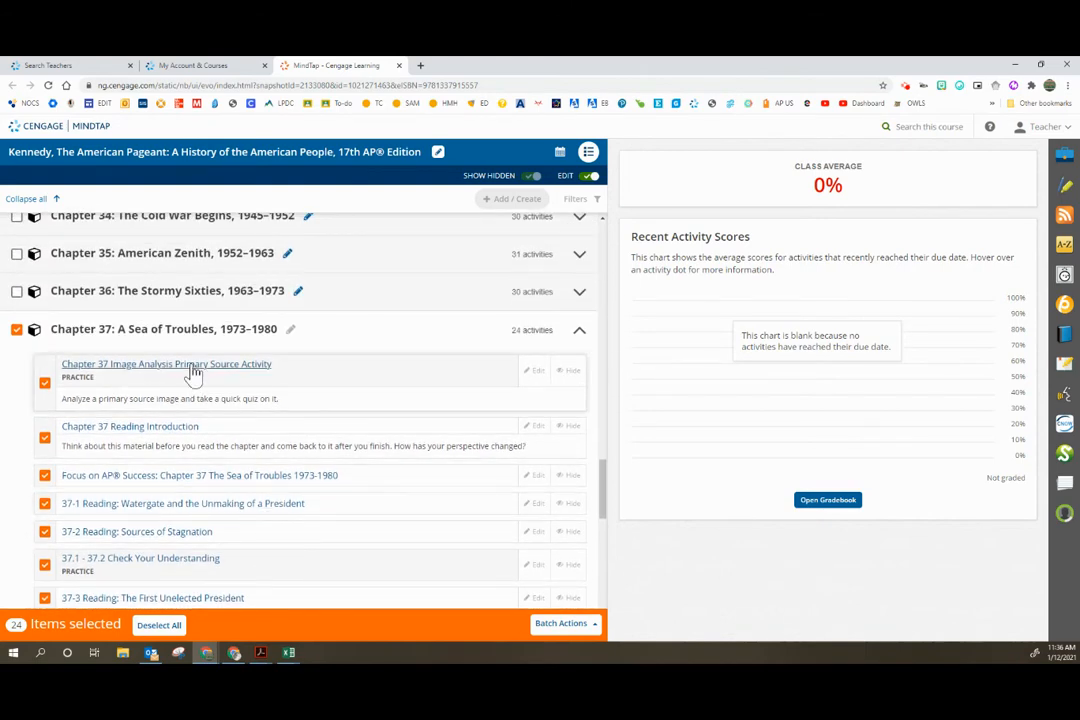
# Step: Open the 37-1 Reading on Watergate and the Unmaking of a President, and look through its text, cartoon and video
pyautogui.click(140, 506)
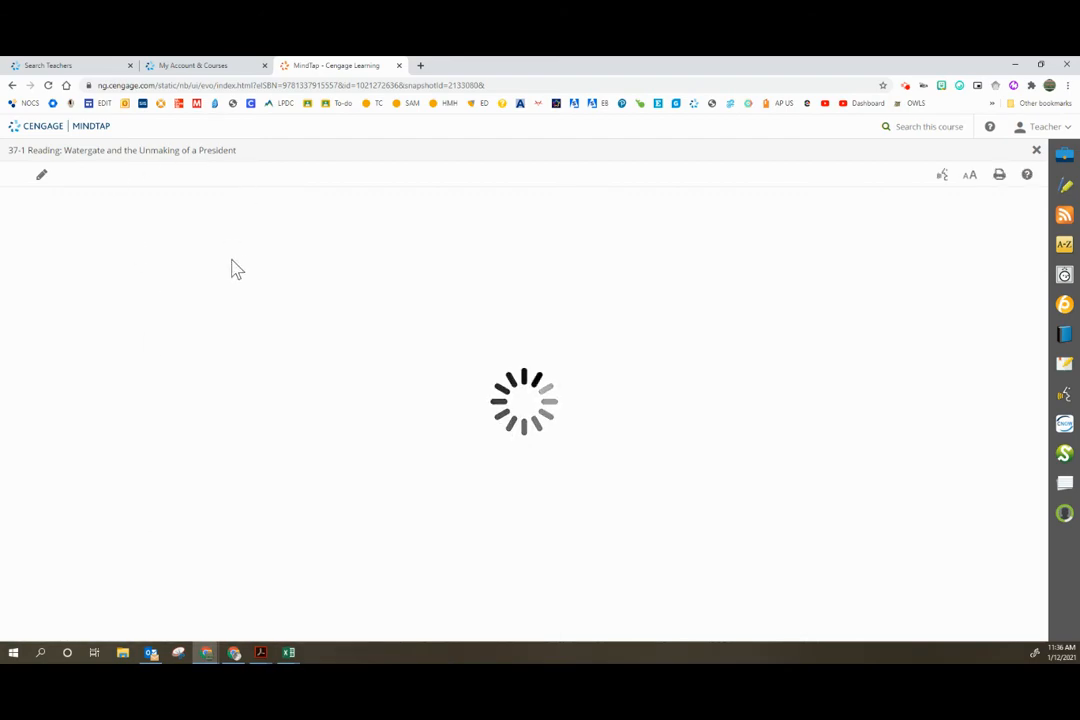
pyautogui.scroll(-6, 233, 275)
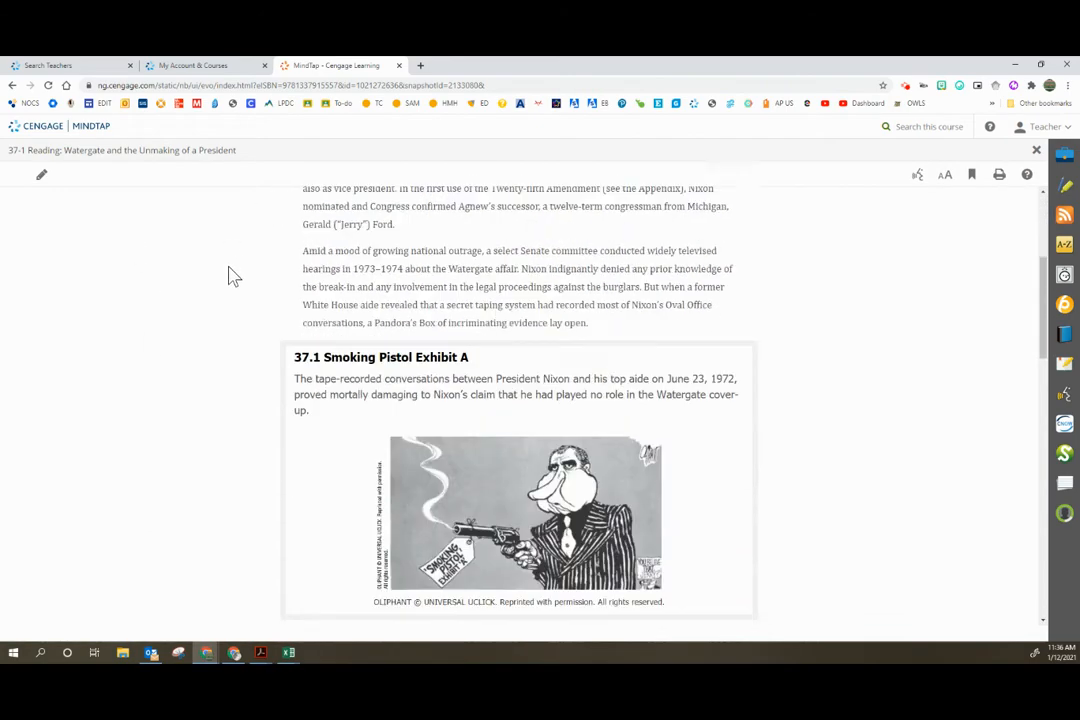
pyautogui.scroll(-8, 233, 278)
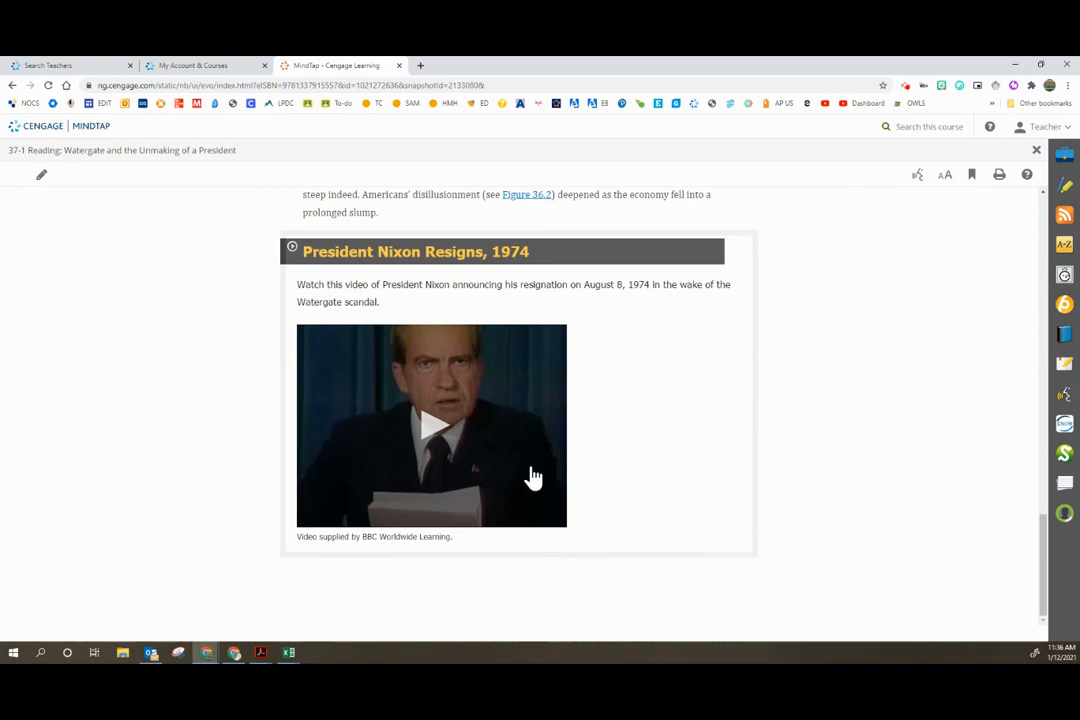
pyautogui.scroll(10, 533, 477)
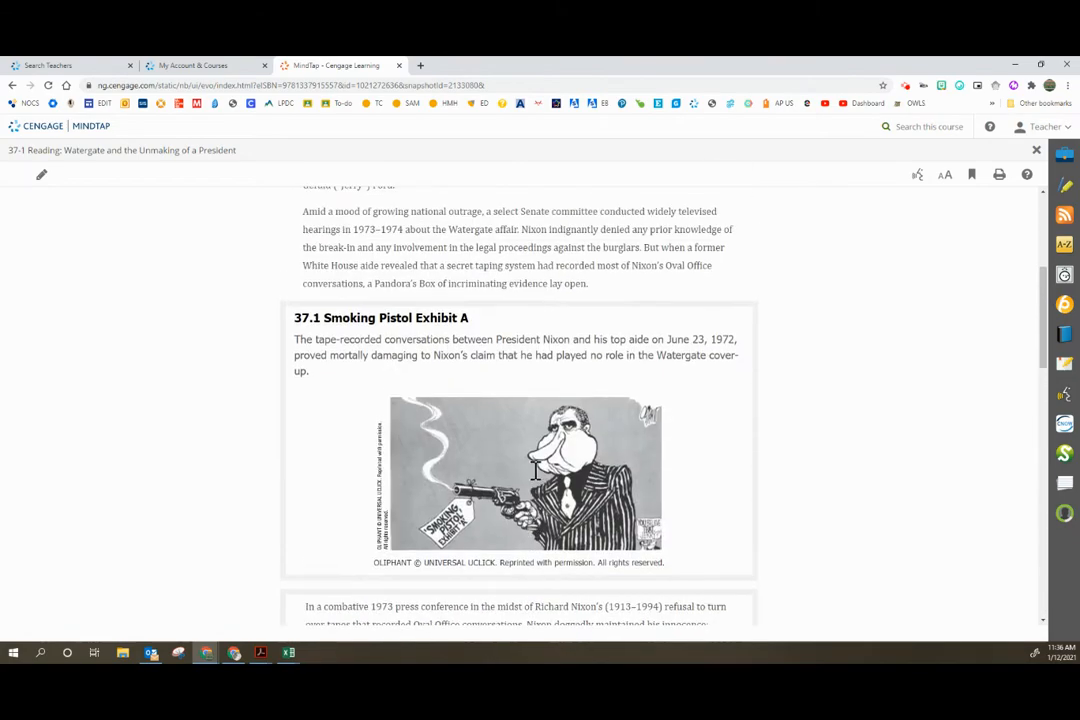
pyautogui.scroll(3, 533, 477)
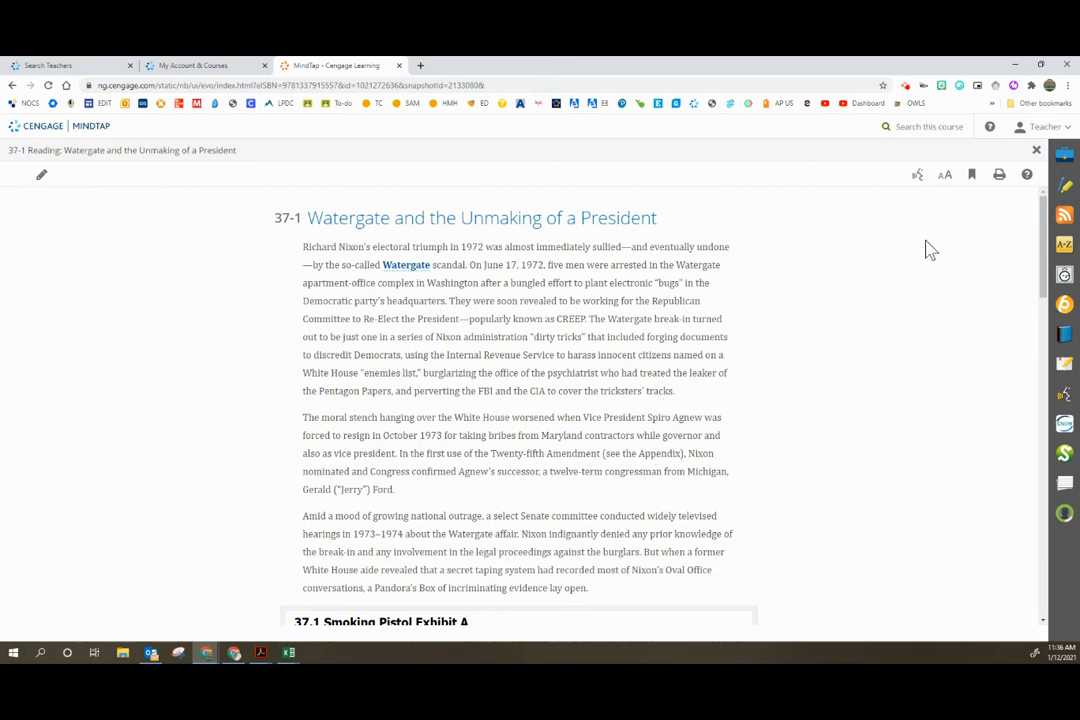
# Step: Set the 37-1 reading's text to the largest size and check how the enlarged passages look
pyautogui.click(946, 183)
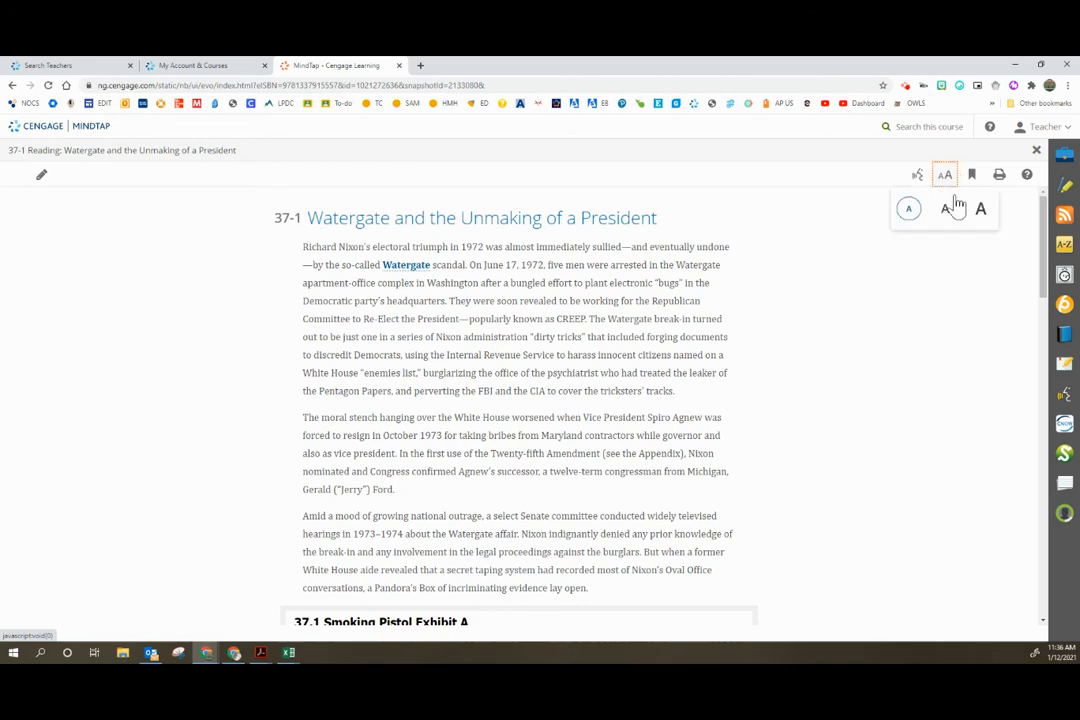
pyautogui.click(979, 207)
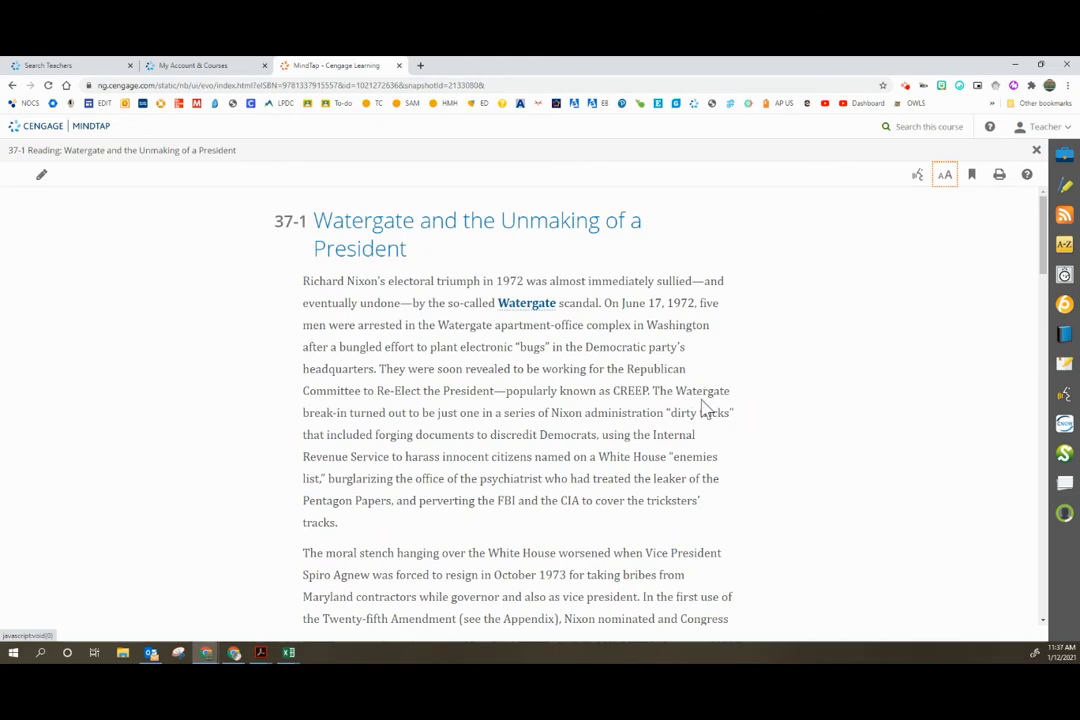
pyautogui.scroll(-5, 705, 407)
pyautogui.scroll(3, 700, 405)
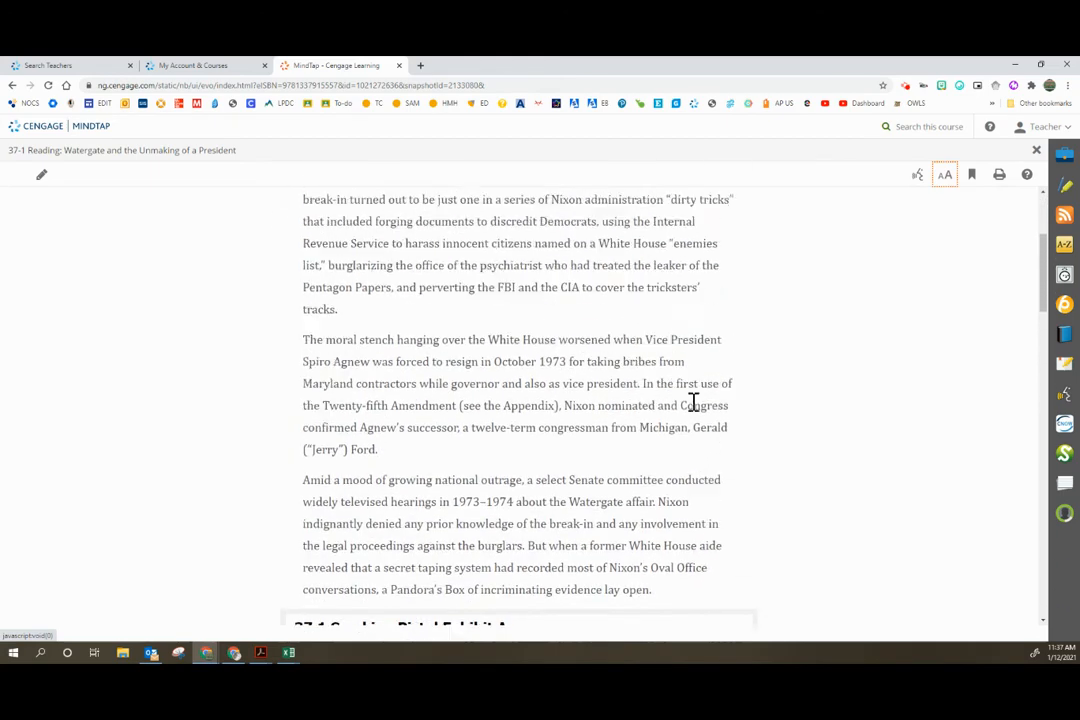
pyautogui.scroll(1, 693, 403)
pyautogui.scroll(2, 368, 314)
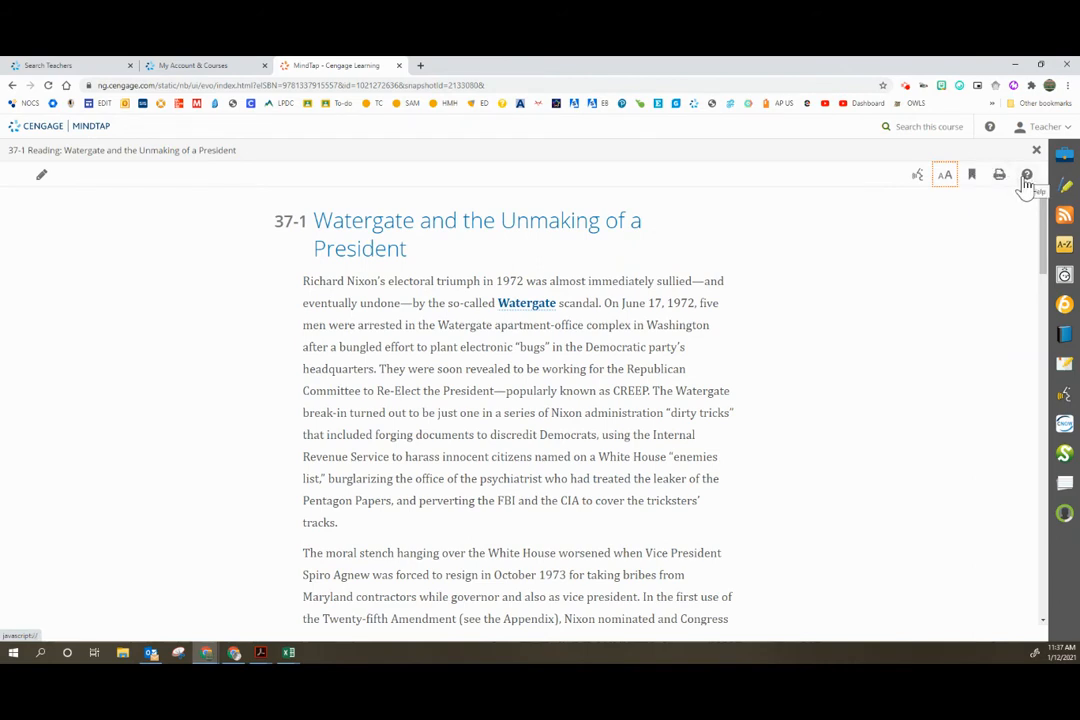
# Step: Leave the 37-1 reading, examine the questions in the 37.1 - 37.2 Check Your Understanding activity, and exit it without saving
pyautogui.click(1036, 150)
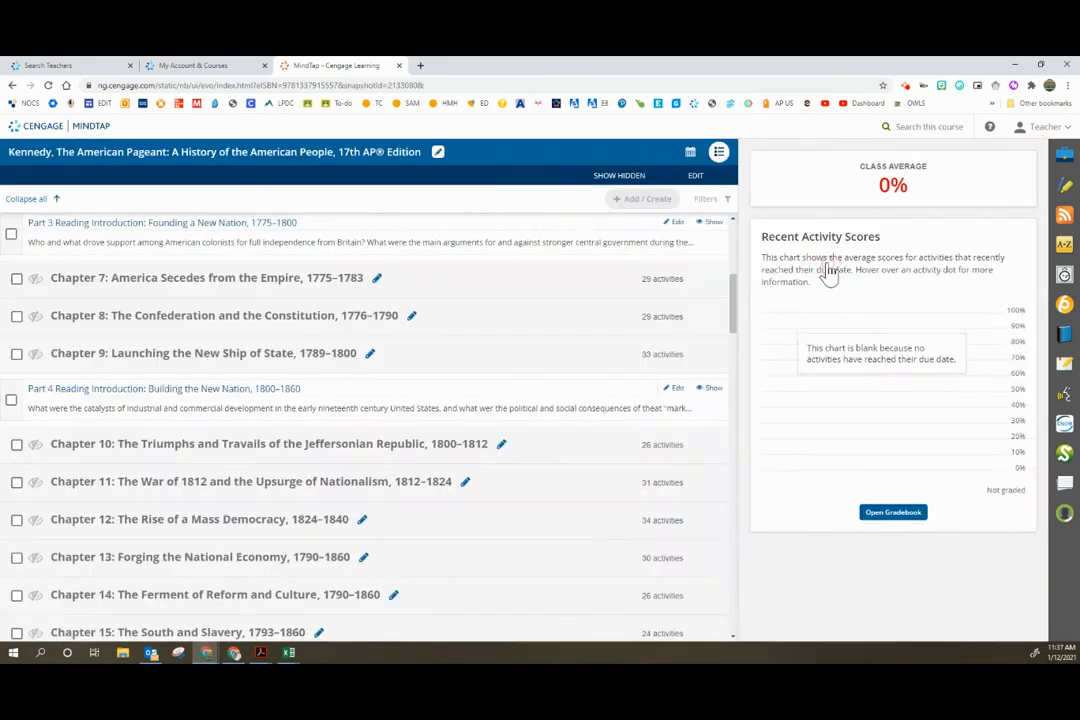
pyautogui.scroll(-1, 331, 380)
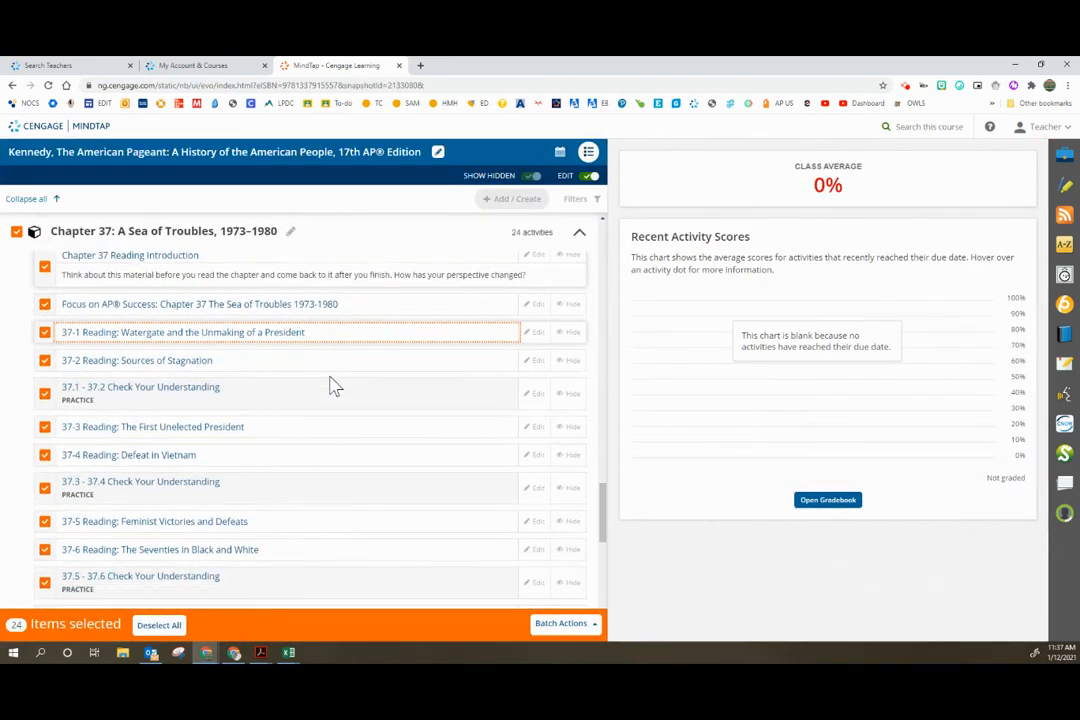
pyautogui.click(172, 381)
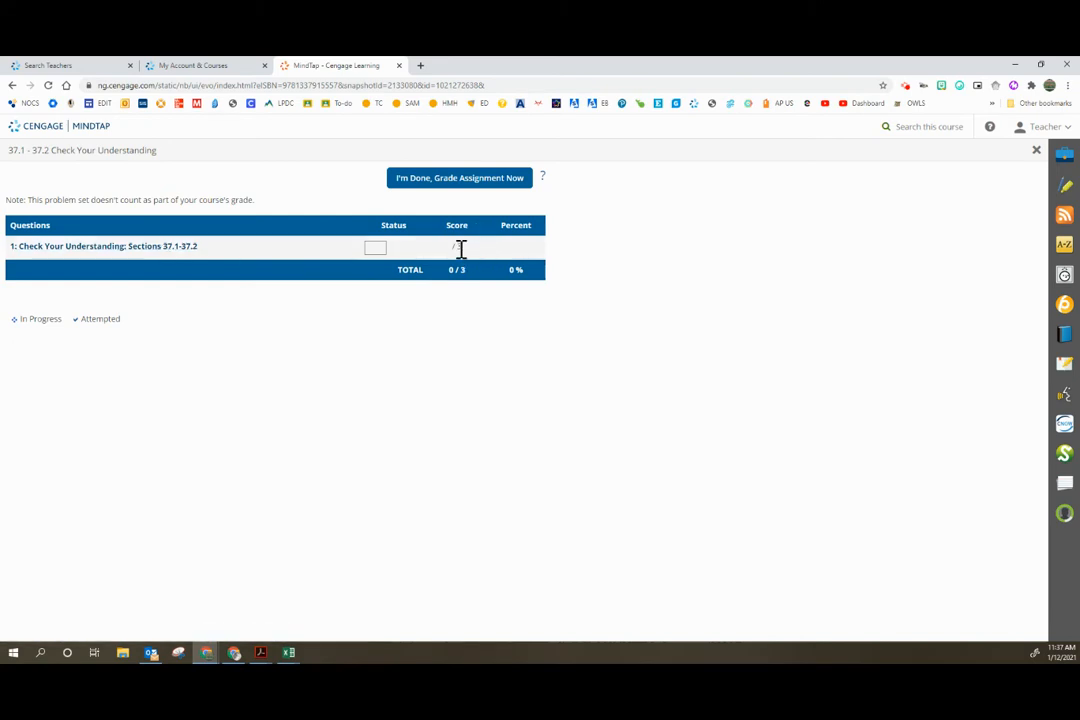
pyautogui.click(123, 248)
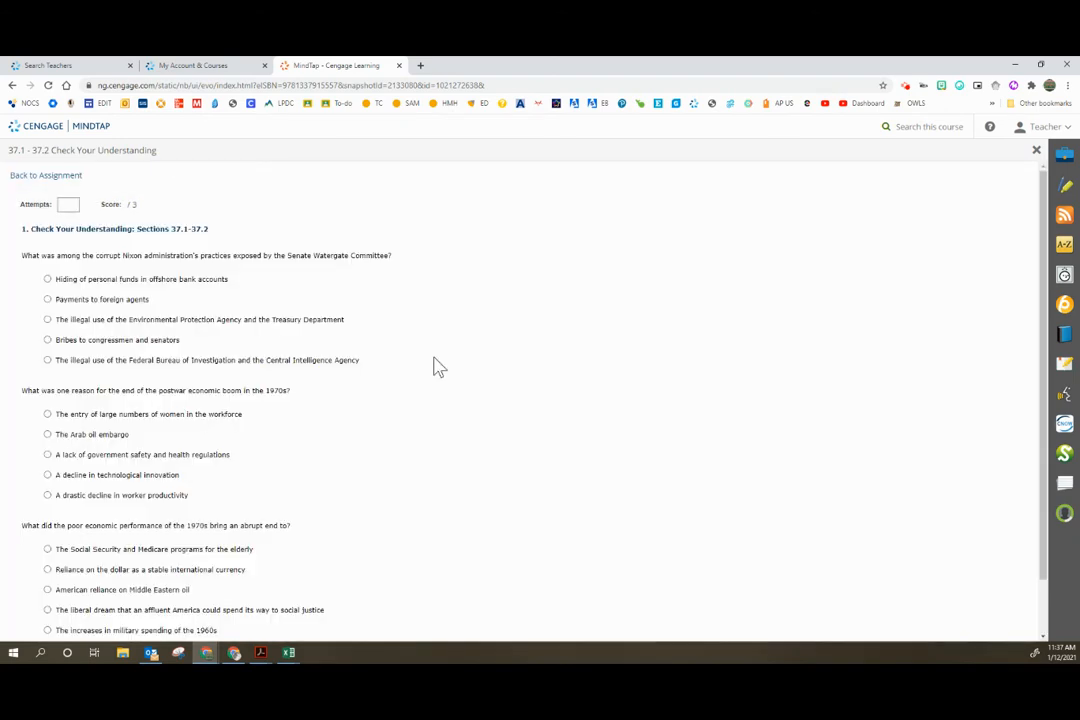
pyautogui.scroll(-1, 250, 295)
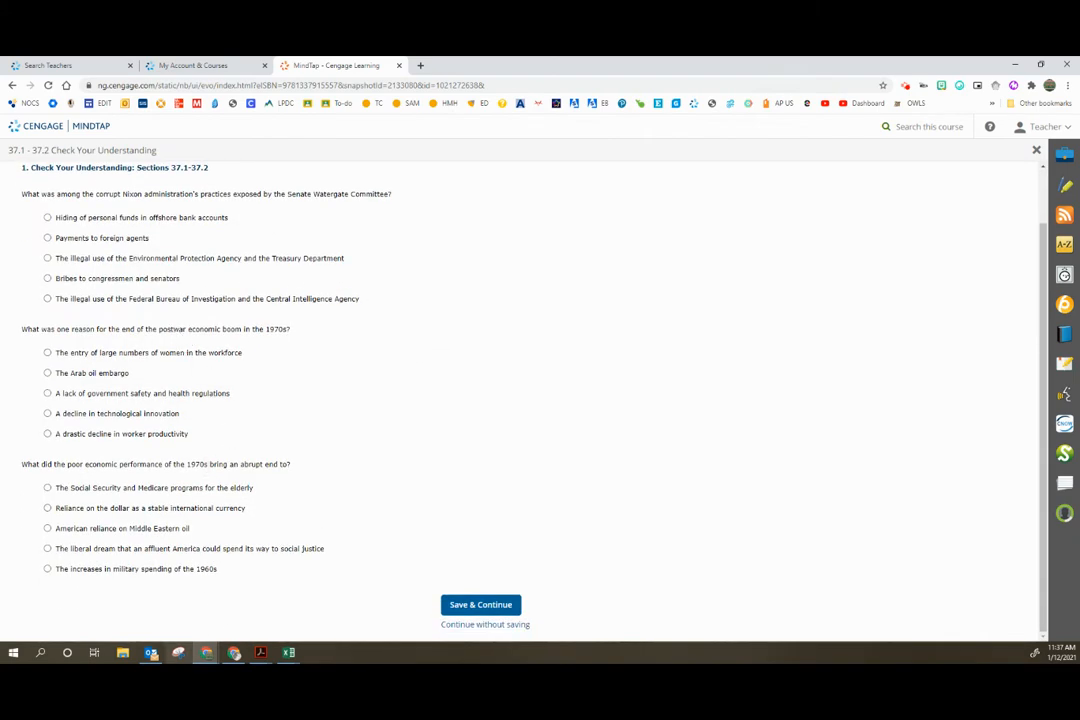
pyautogui.scroll(1, 205, 622)
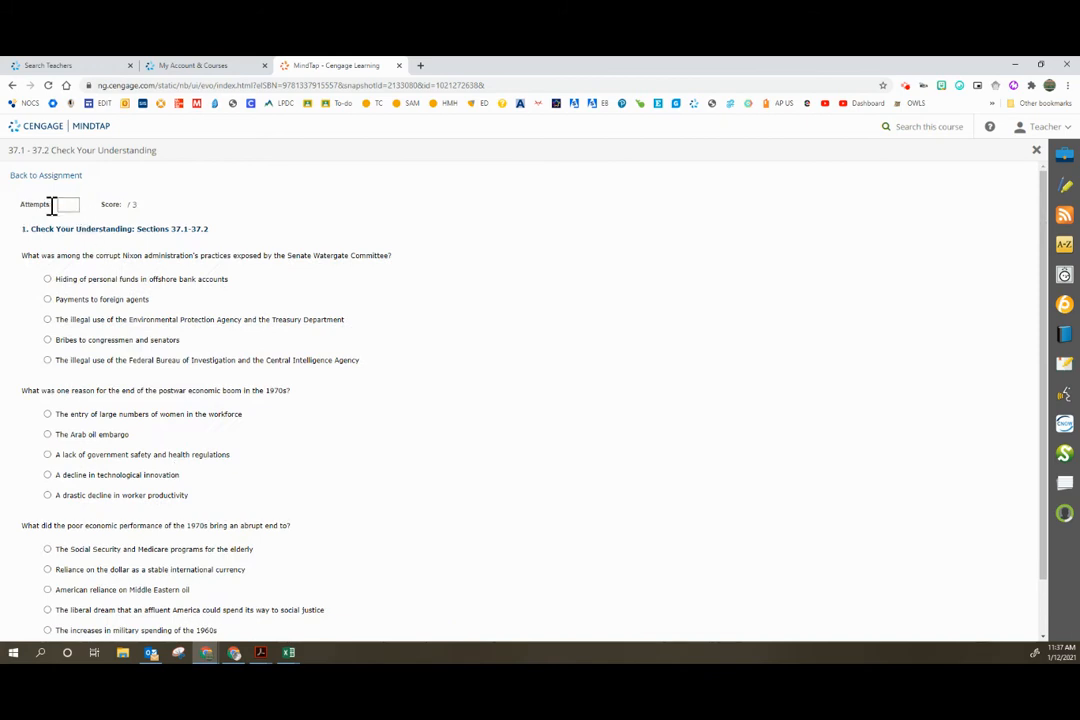
pyautogui.scroll(-1, 390, 355)
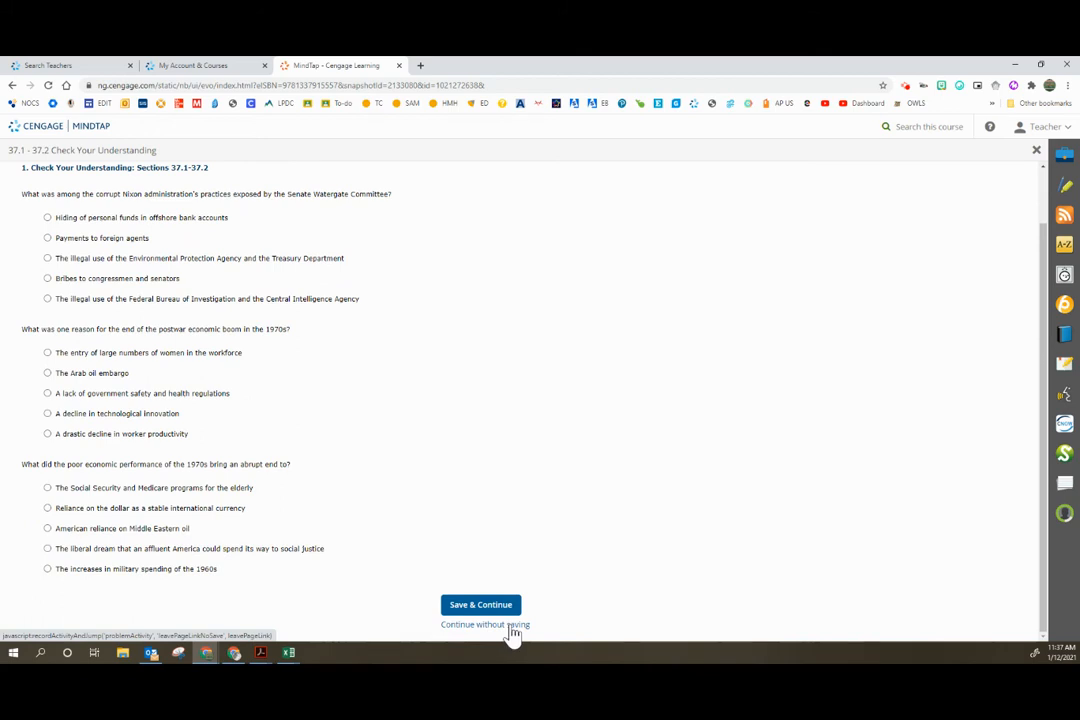
pyautogui.scroll(1, 181, 224)
pyautogui.scroll(-1, 337, 366)
pyautogui.click(486, 625)
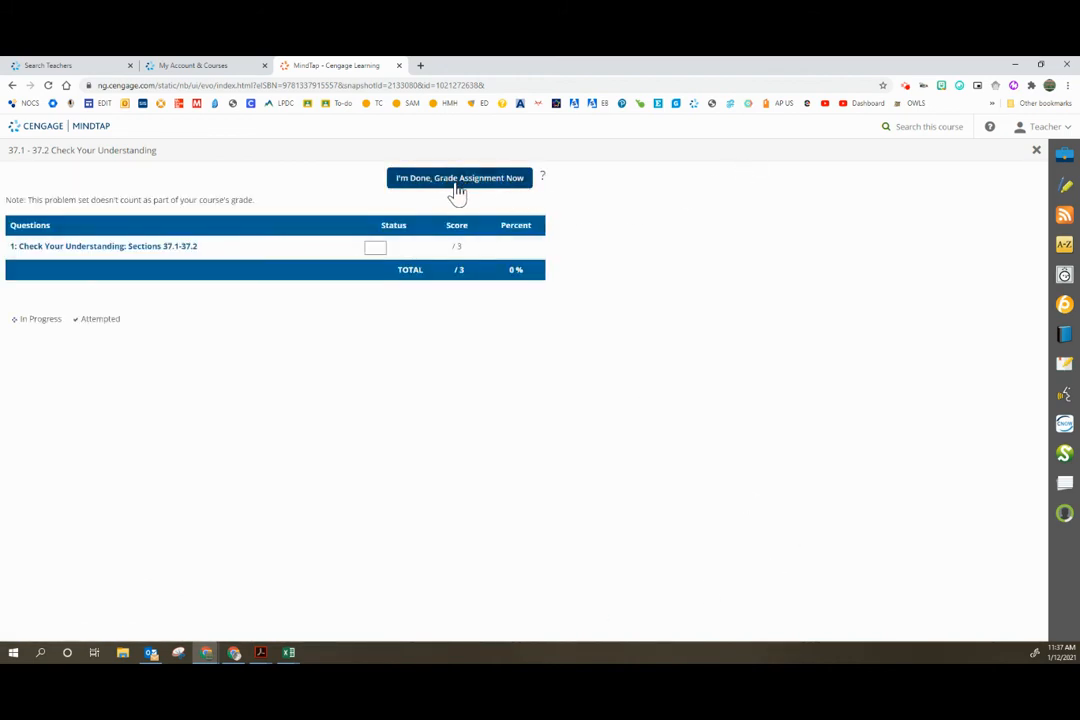
pyautogui.click(1036, 151)
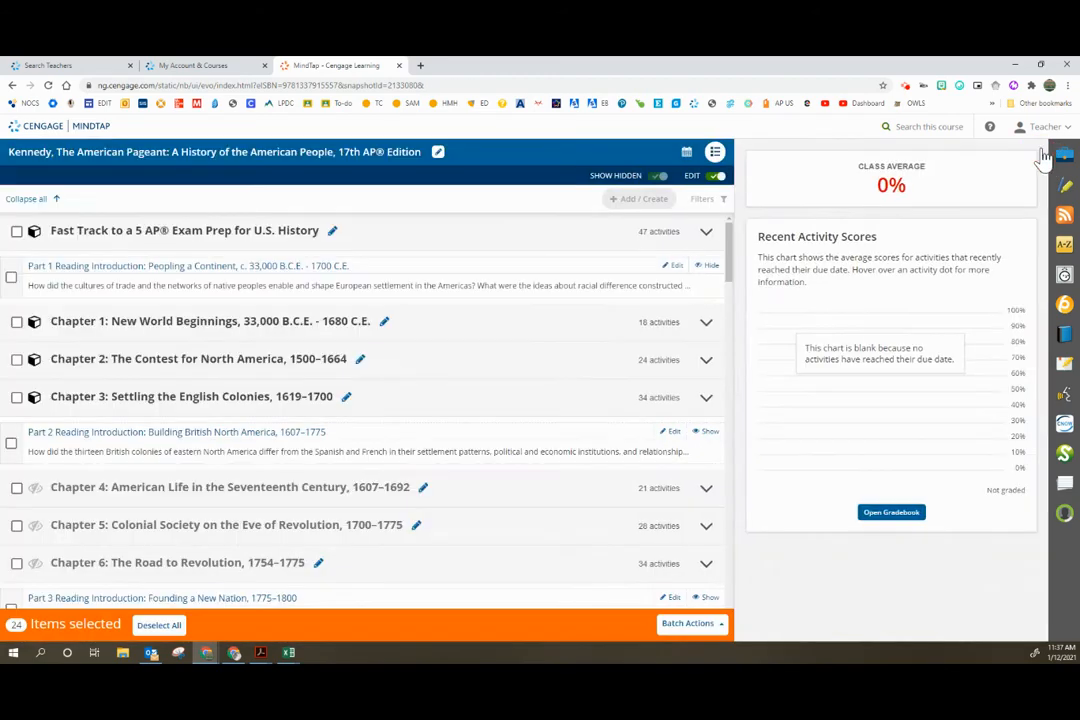
# Step: Collapse Chapter 37: A Sea of Troubles in the course outline and deselect all of its activities
pyautogui.click(578, 236)
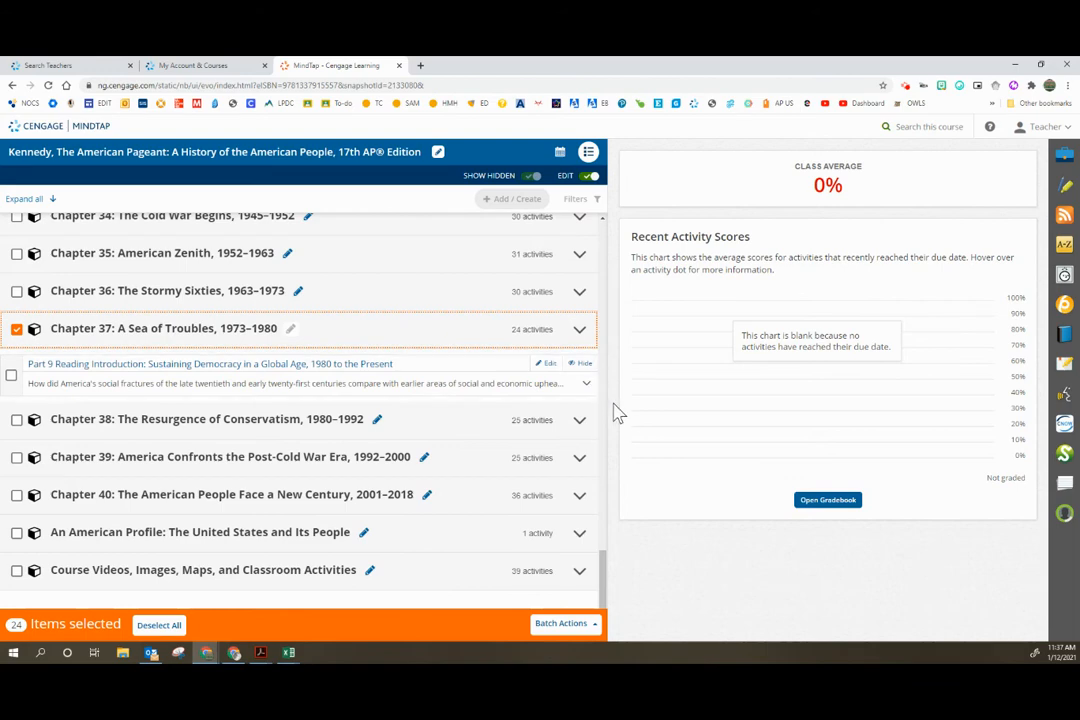
pyautogui.click(16, 329)
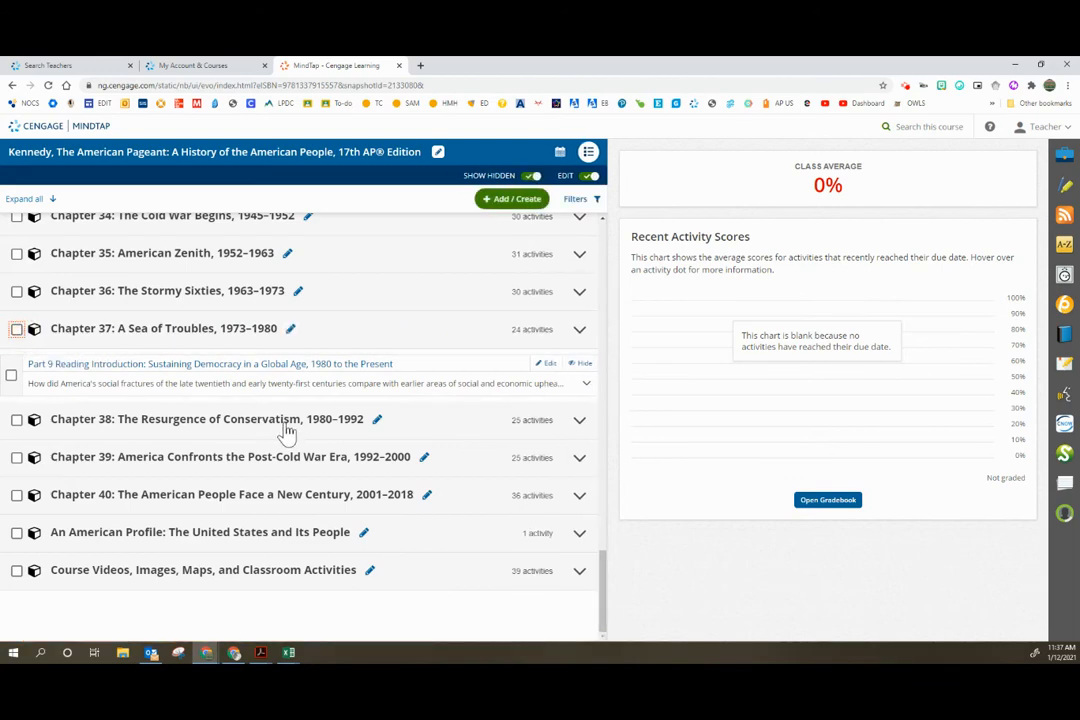
pyautogui.scroll(10, 287, 430)
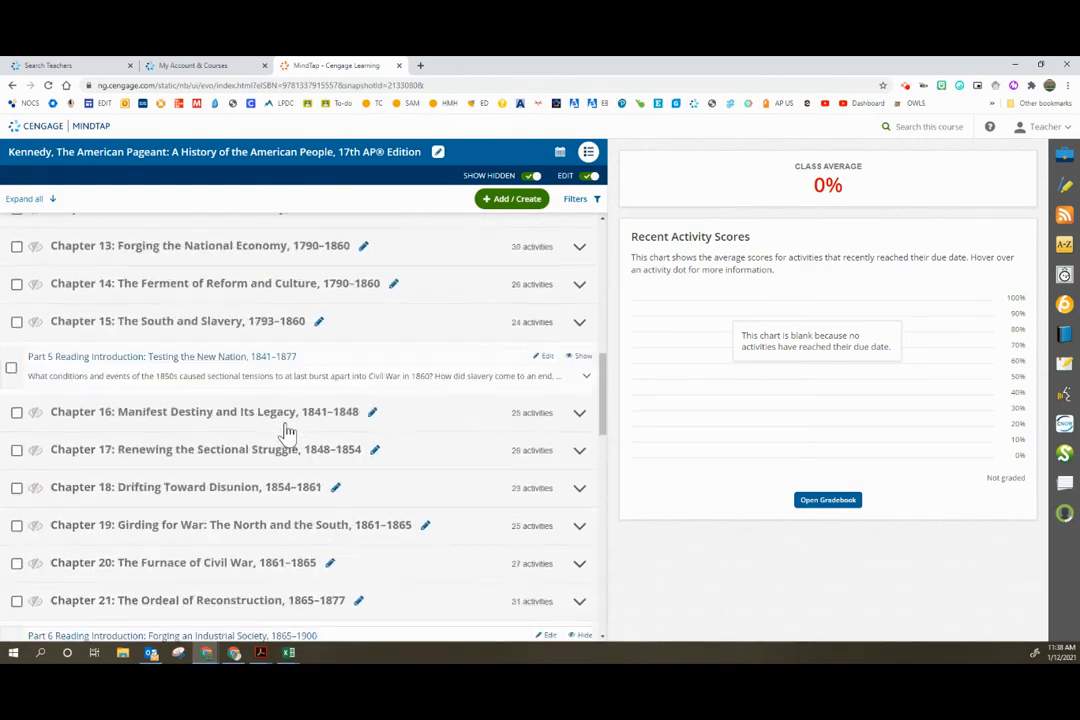
pyautogui.scroll(10, 287, 430)
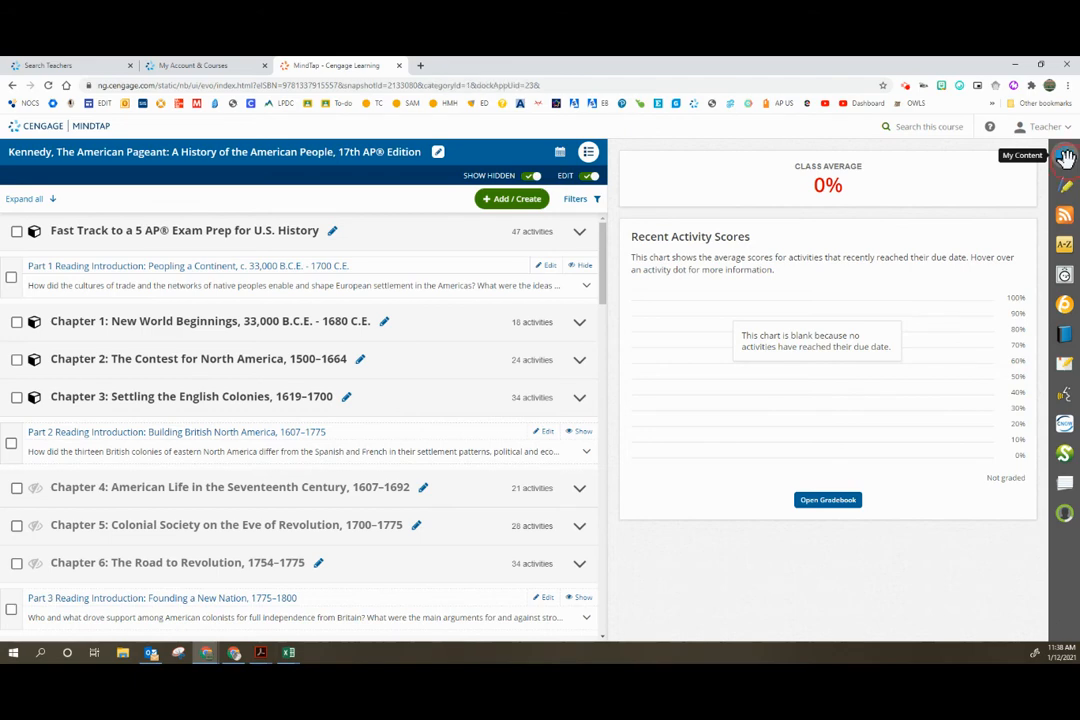
# Step: Open the Google Drive section of My Content and check which item types can be added to the course outline
pyautogui.click(1065, 157)
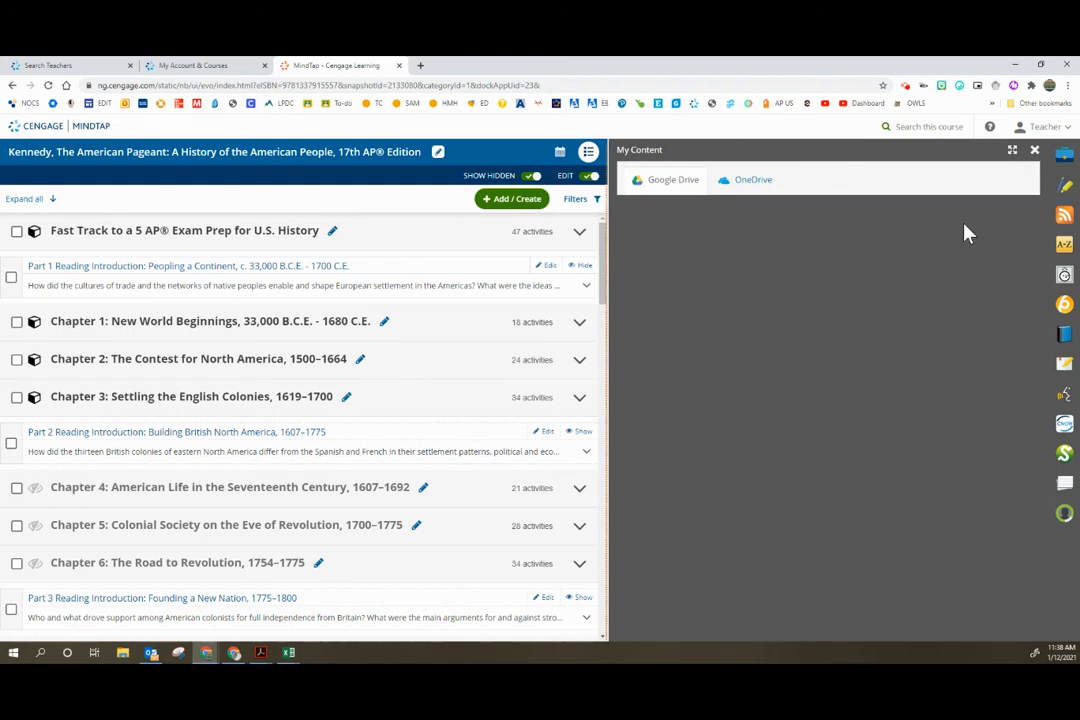
pyautogui.click(642, 181)
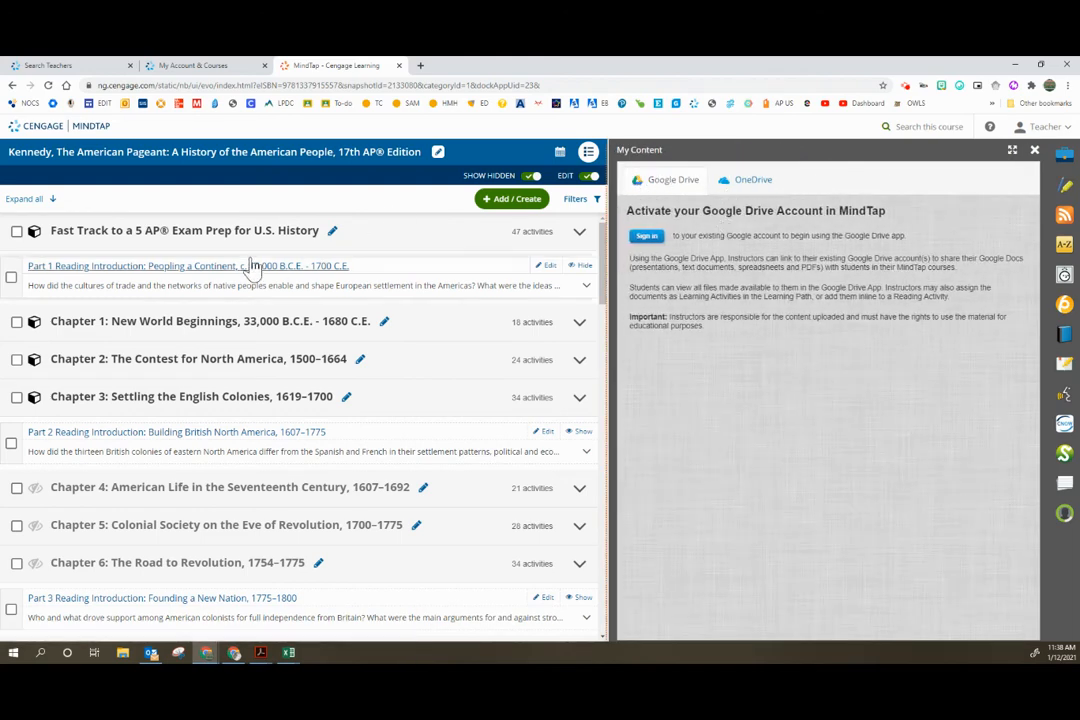
pyautogui.click(513, 201)
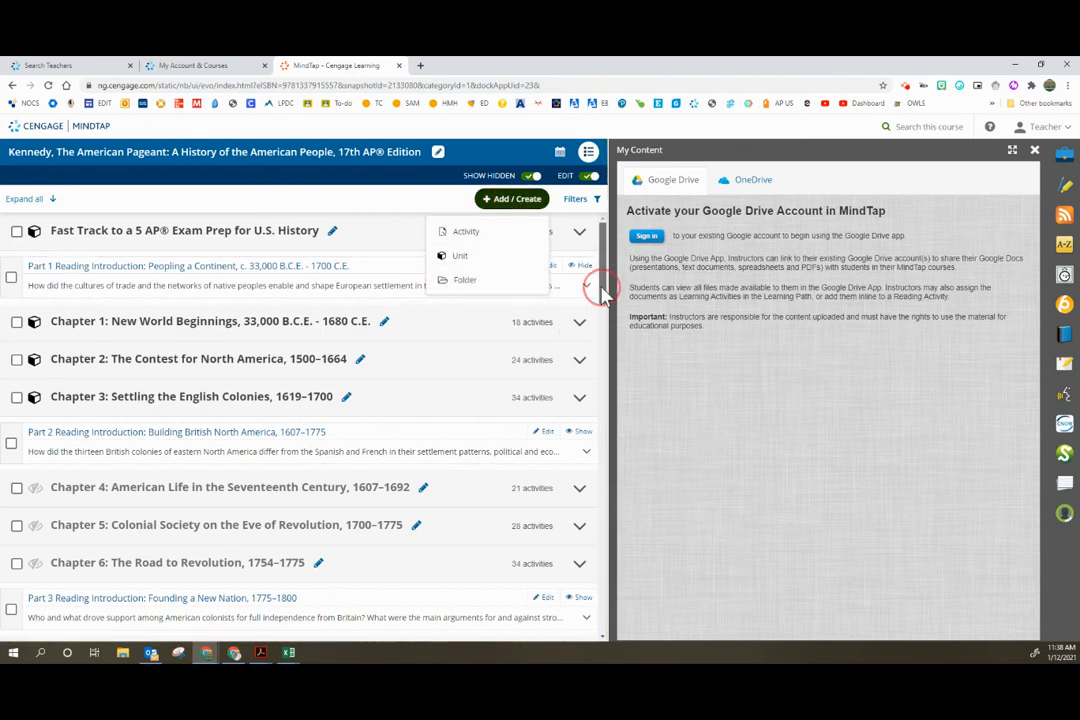
pyautogui.click(429, 232)
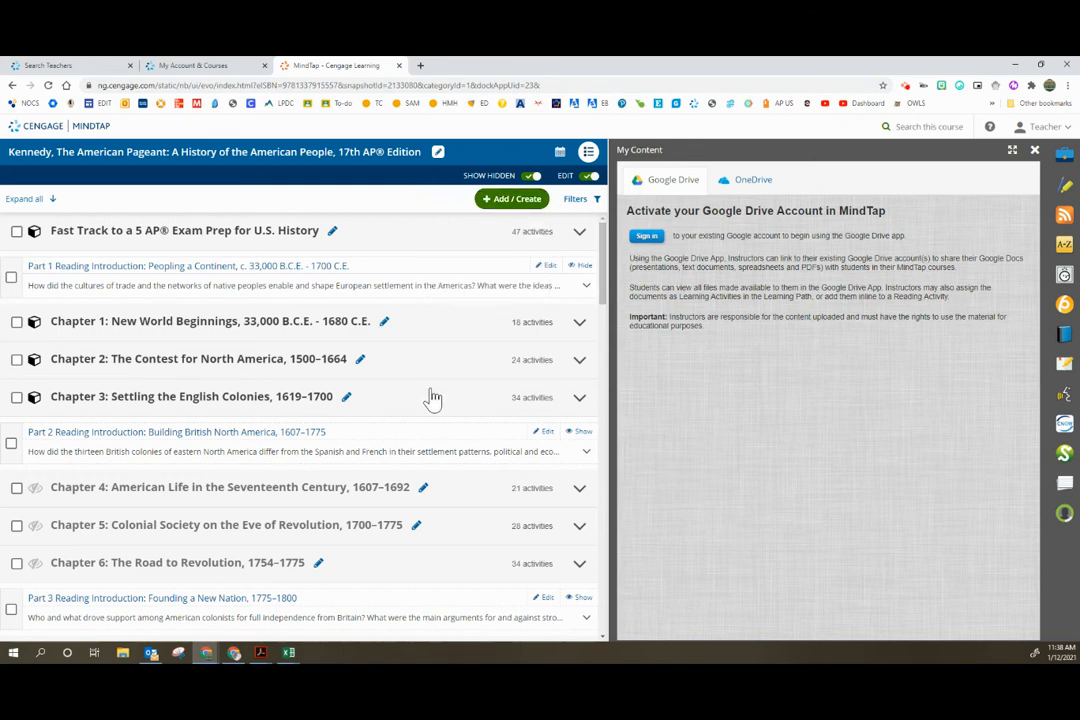
pyautogui.scroll(-5, 430, 400)
pyautogui.scroll(5, 432, 398)
# Step: View the My Notes and RSS Feed apps, and browse the Glossary terms under the letter A
pyautogui.click(1062, 184)
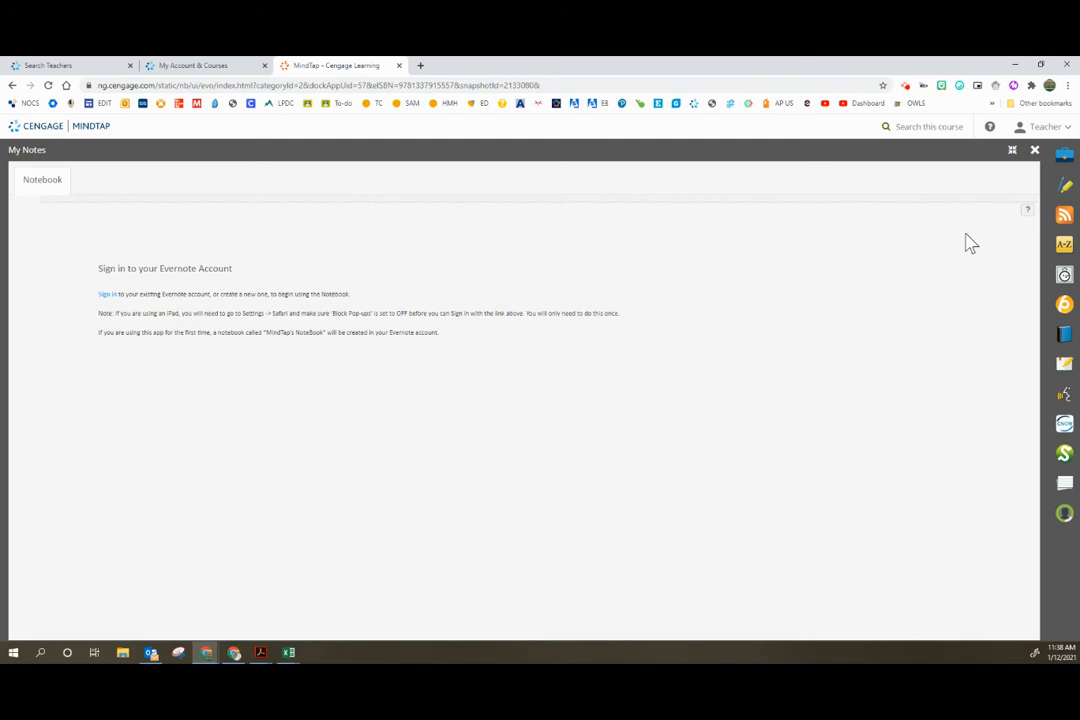
pyautogui.click(1064, 216)
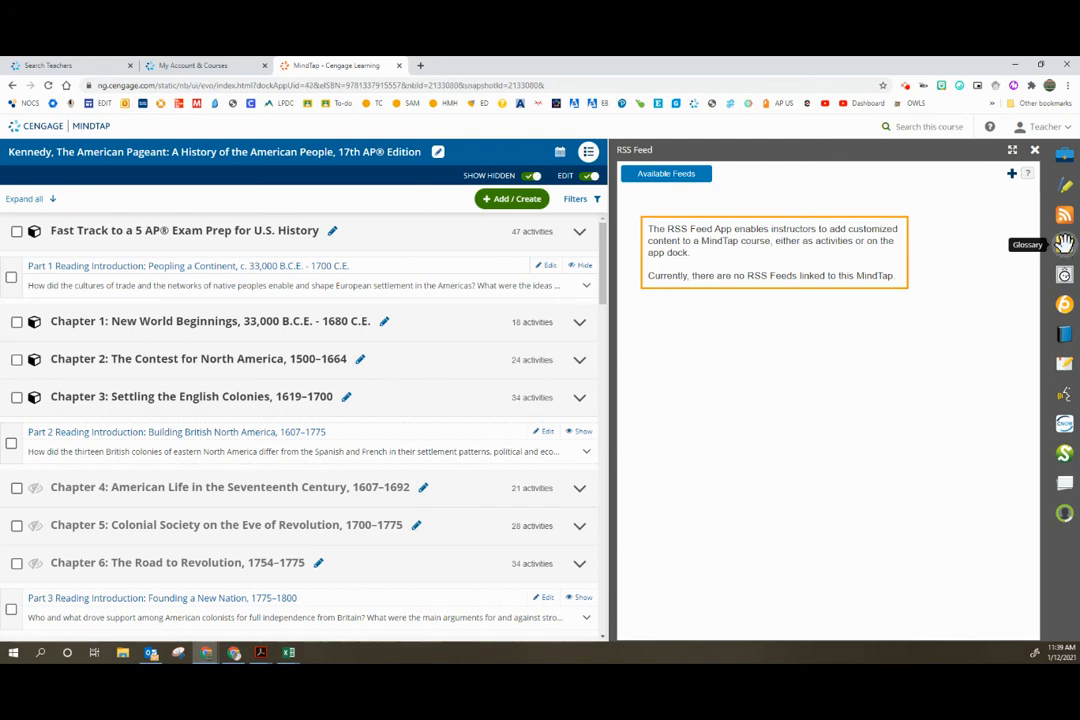
pyautogui.click(1064, 243)
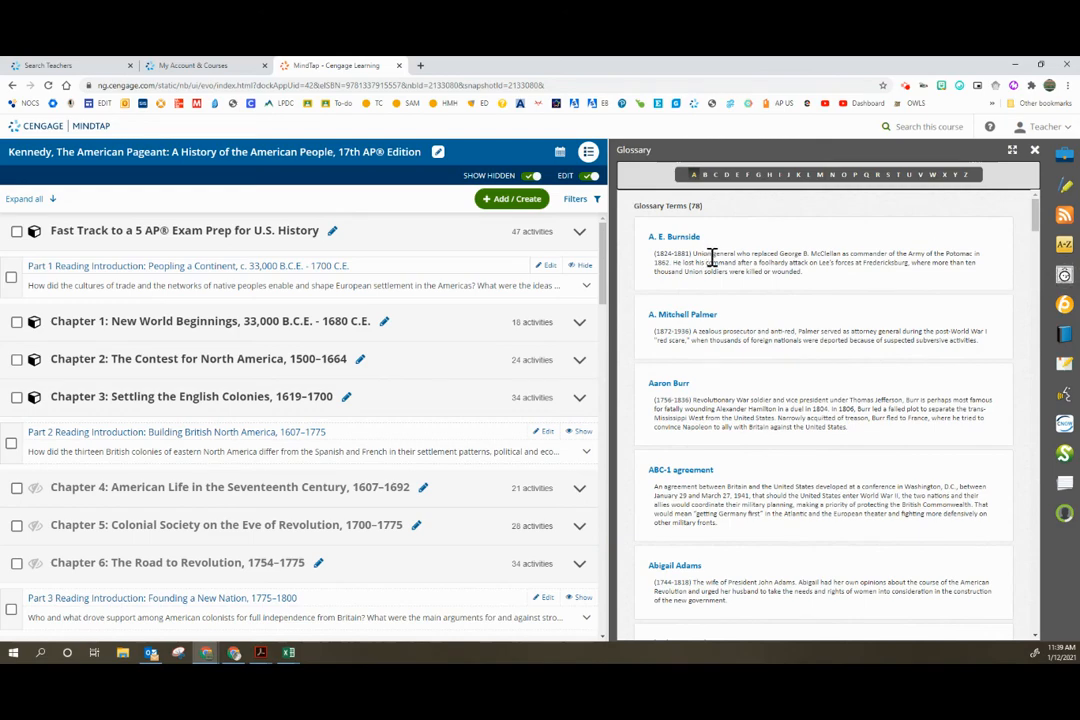
pyautogui.scroll(-3, 760, 288)
pyautogui.scroll(-6, 760, 288)
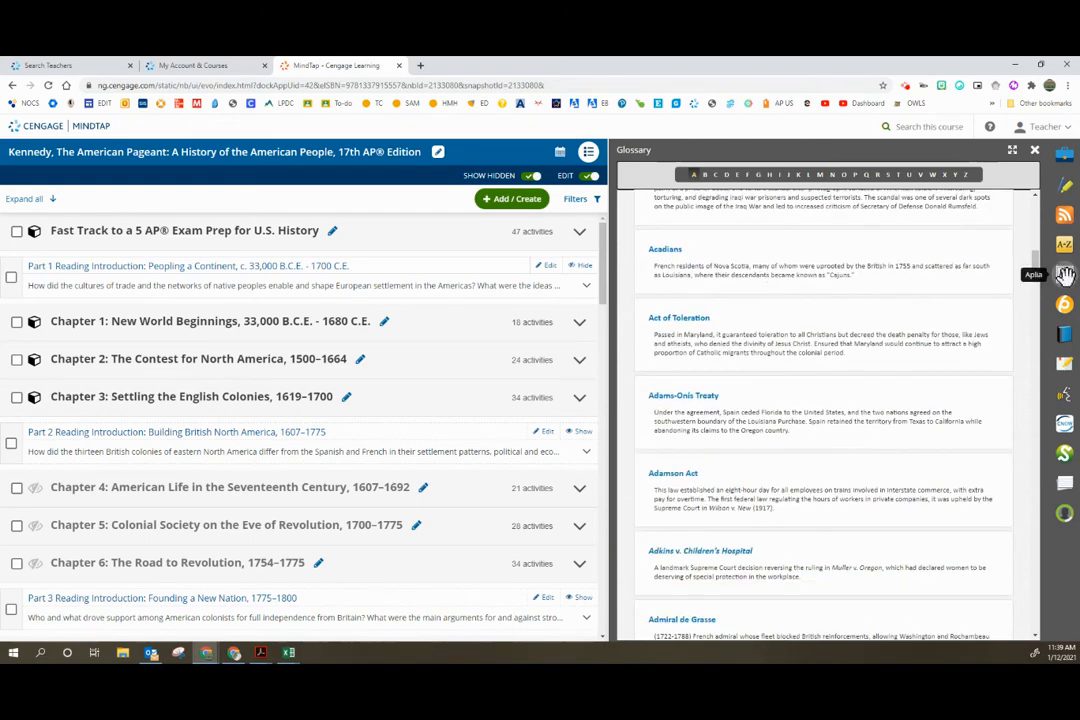
# Step: Open the Aplia app and look through its list of Check Your Understanding assignments
pyautogui.click(1064, 272)
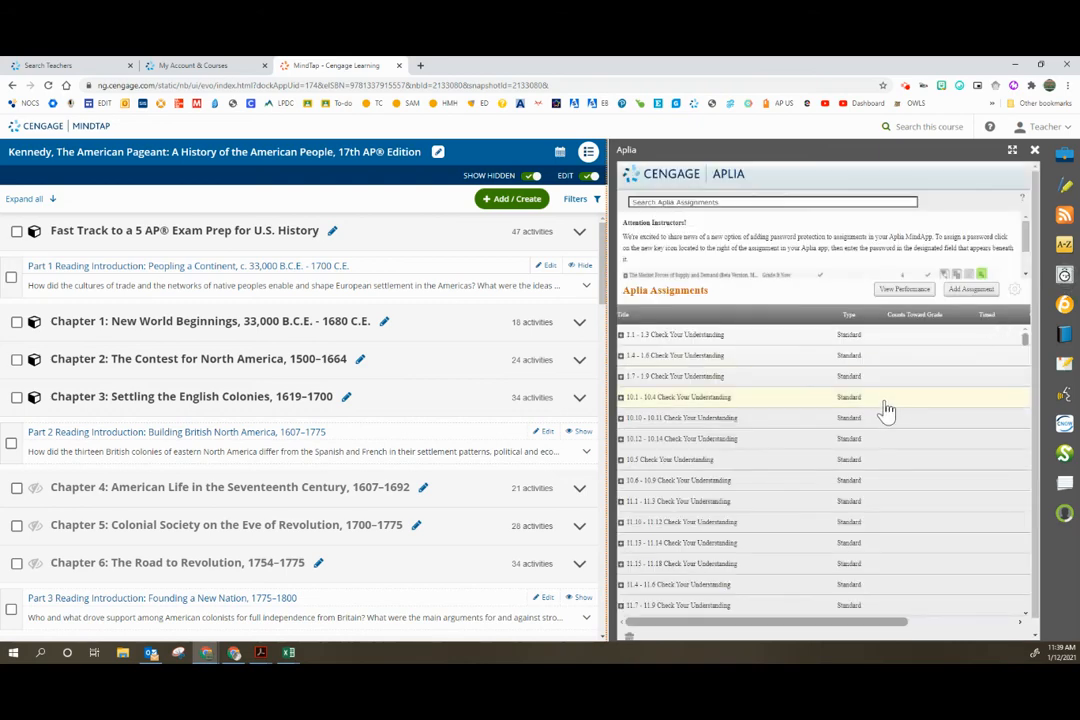
pyautogui.scroll(-4, 885, 410)
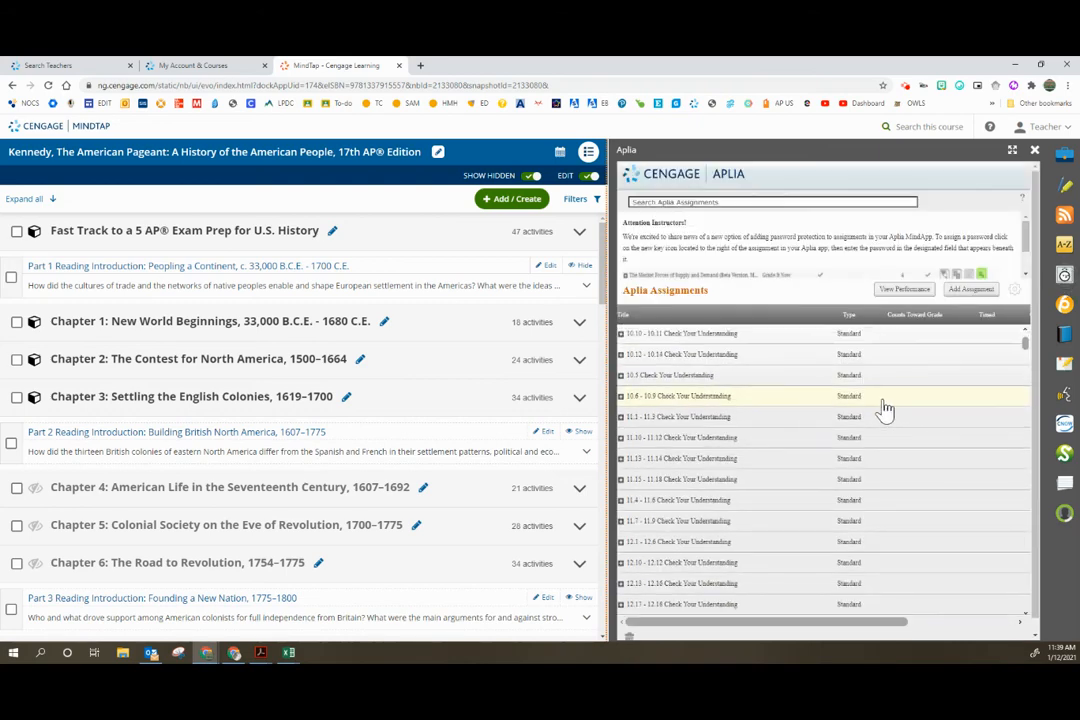
pyautogui.scroll(-6, 885, 410)
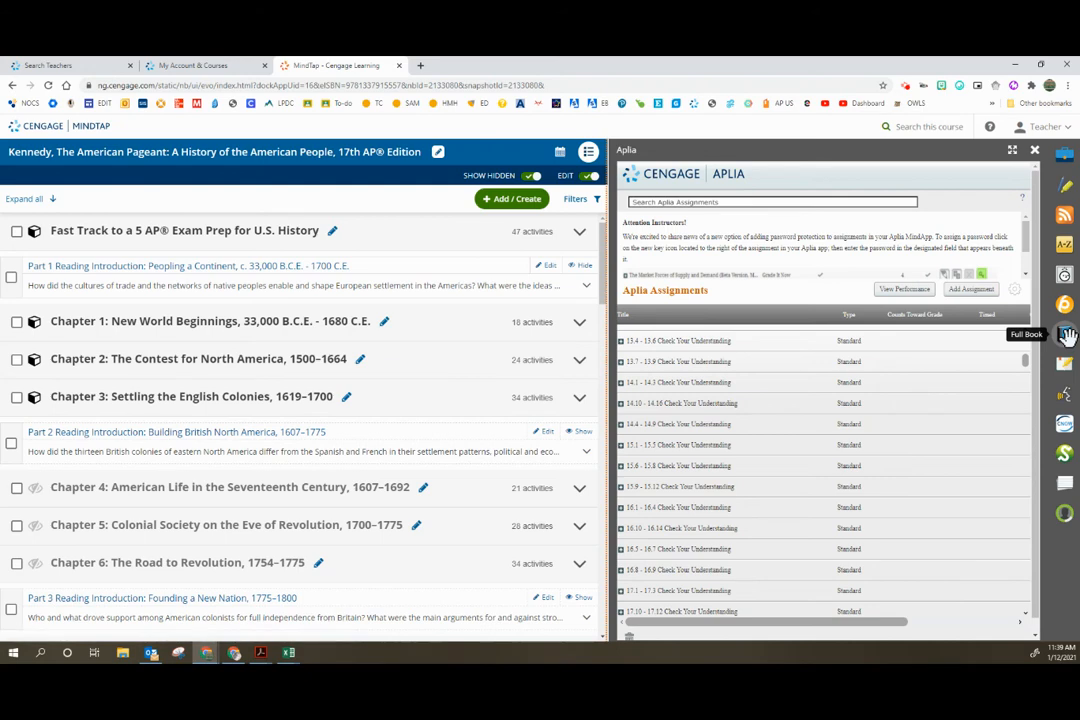
# Step: Open the Full Book of The American Pageant, view its cover, and expand the reader to full width
pyautogui.click(1063, 334)
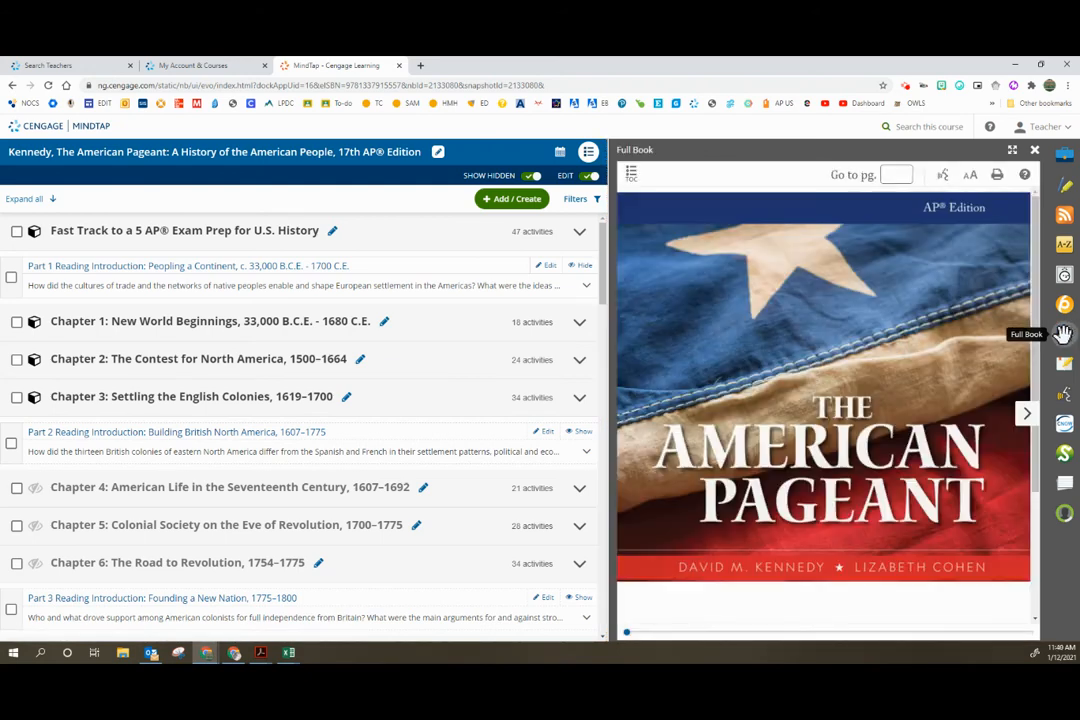
pyautogui.scroll(-2, 962, 362)
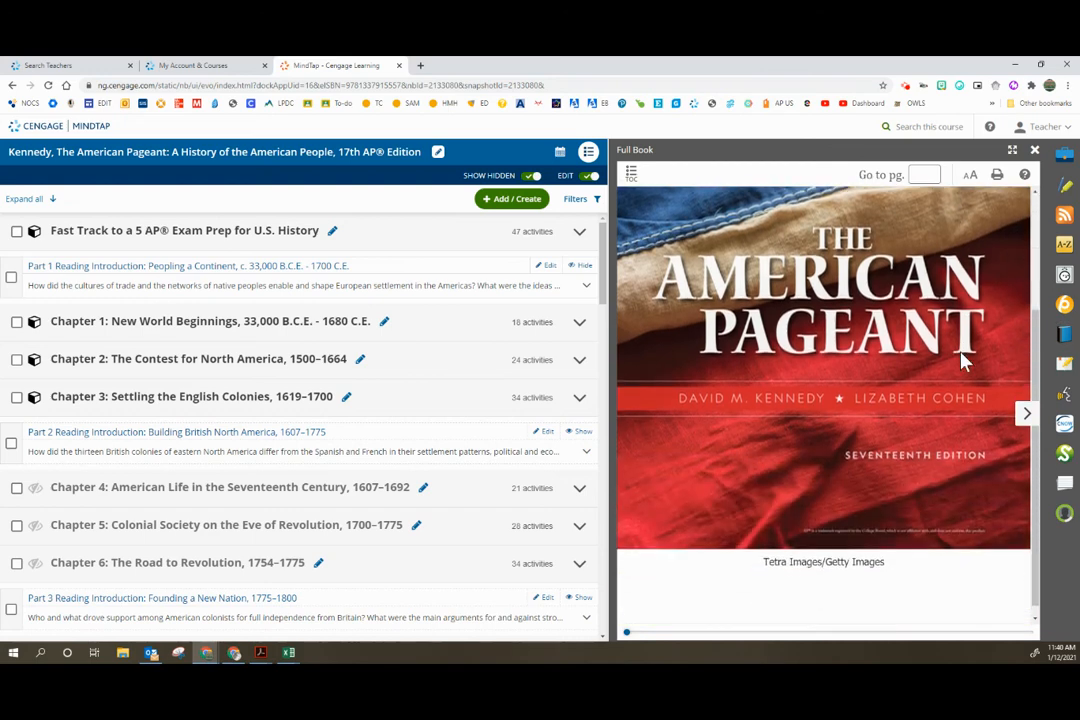
pyautogui.scroll(3, 964, 361)
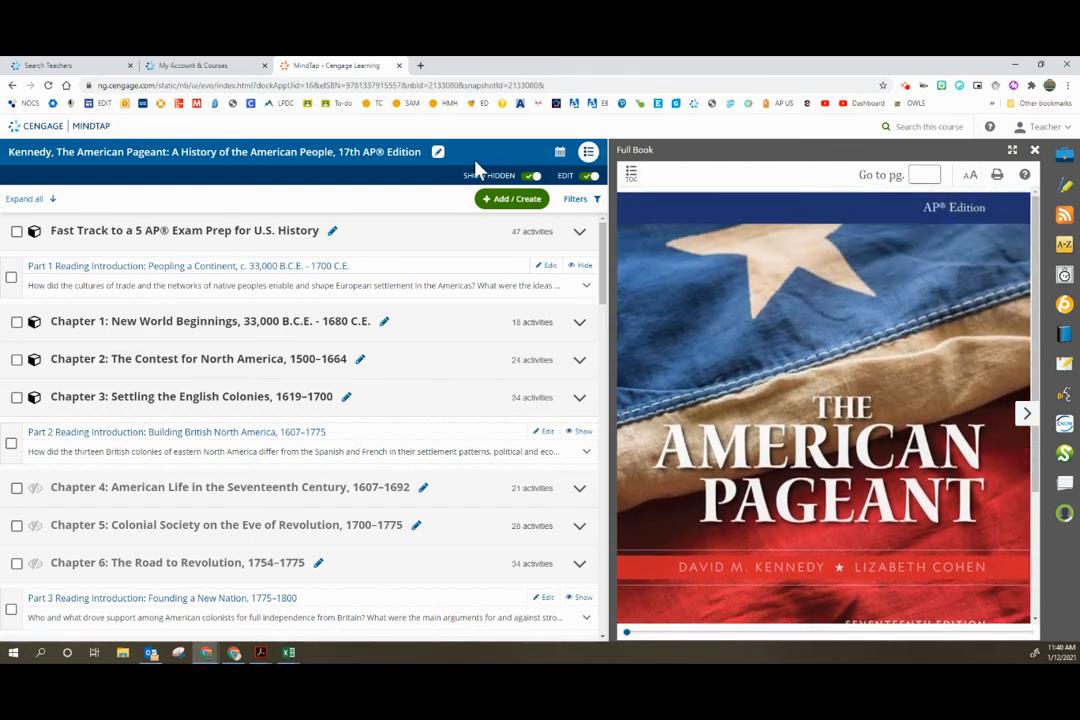
pyautogui.click(1012, 153)
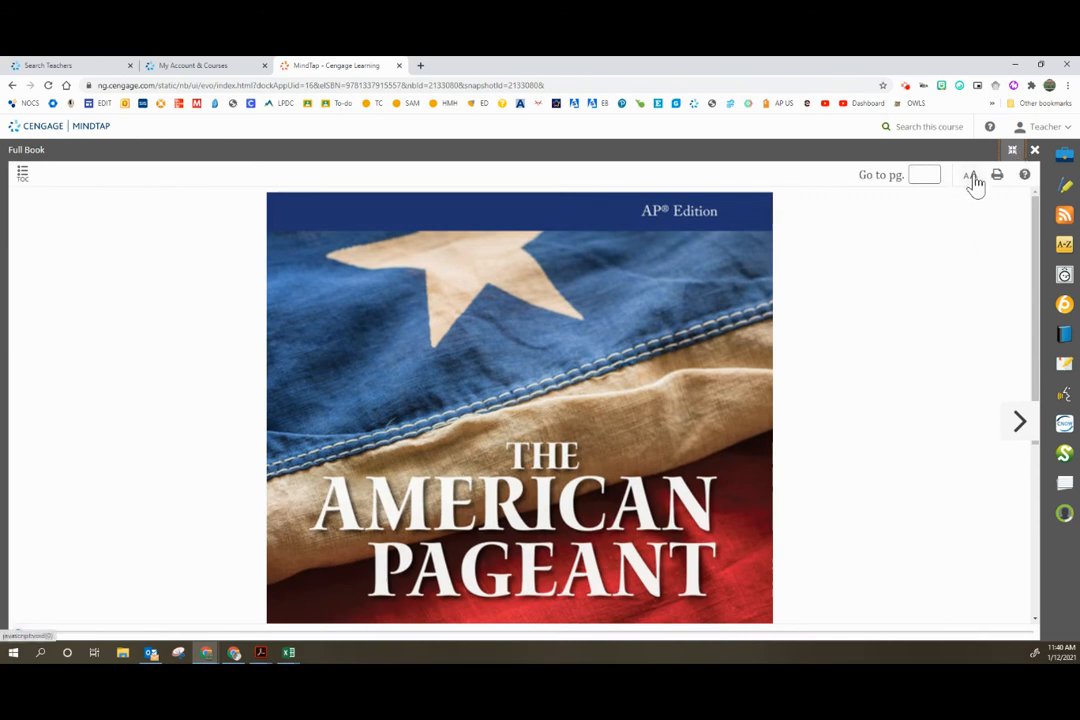
# Step: Browse the Full Book's table of contents through its parts and chapters, and close it again
pyautogui.click(21, 178)
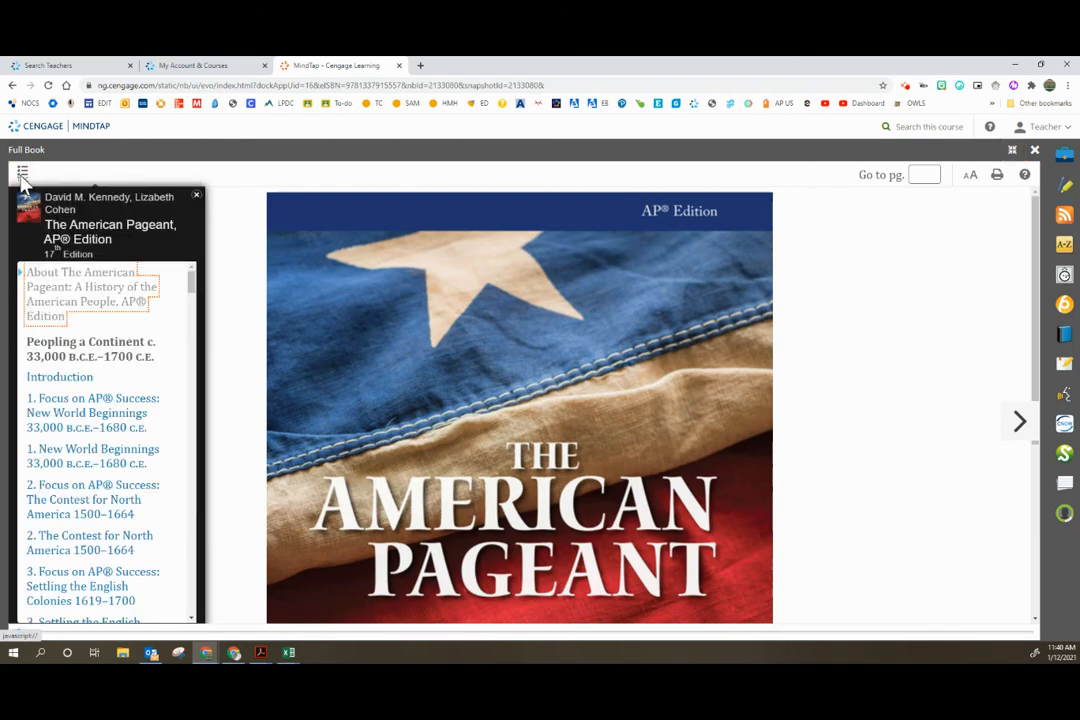
pyautogui.scroll(-5, 98, 405)
pyautogui.scroll(-15, 100, 415)
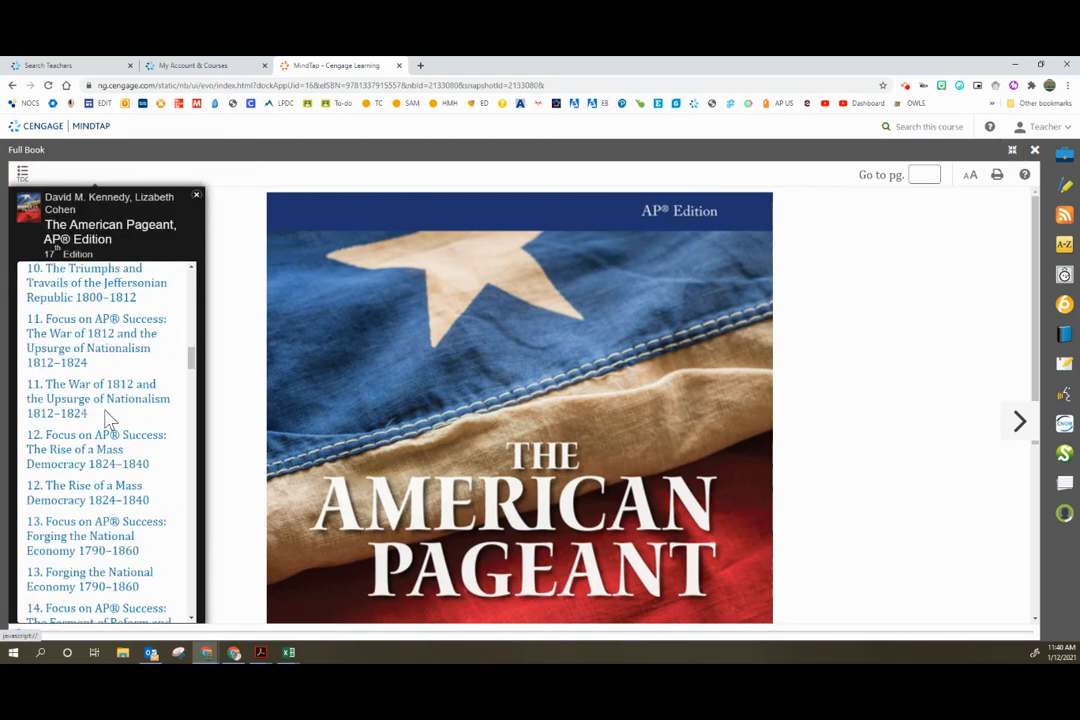
pyautogui.scroll(15, 107, 420)
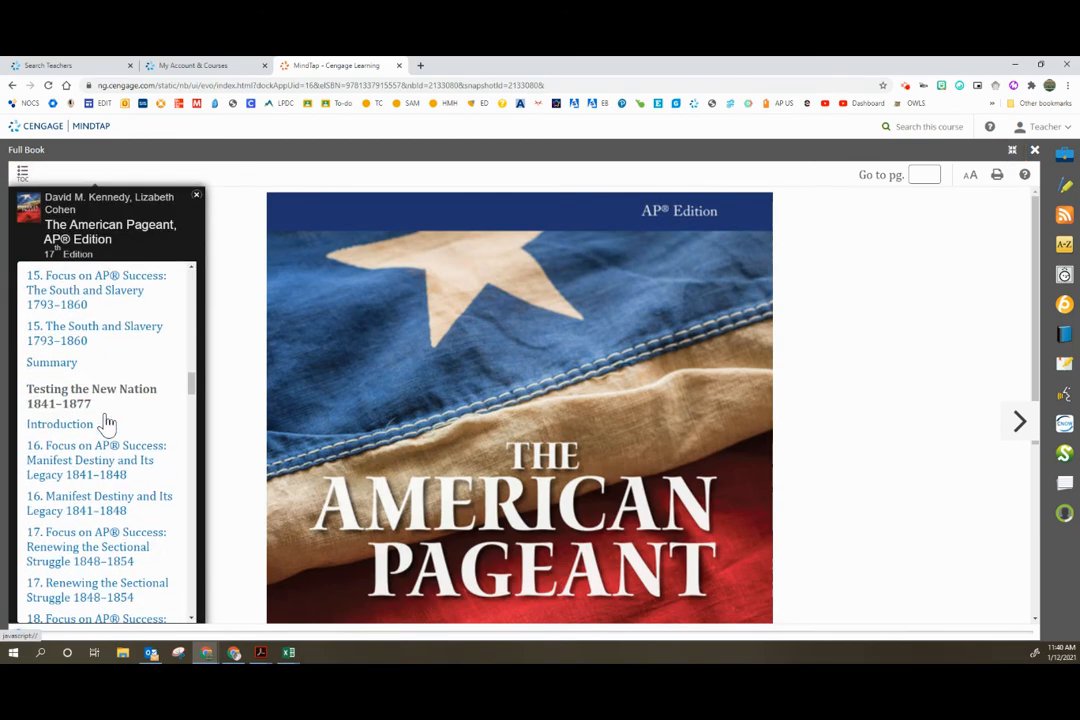
pyautogui.scroll(8, 107, 422)
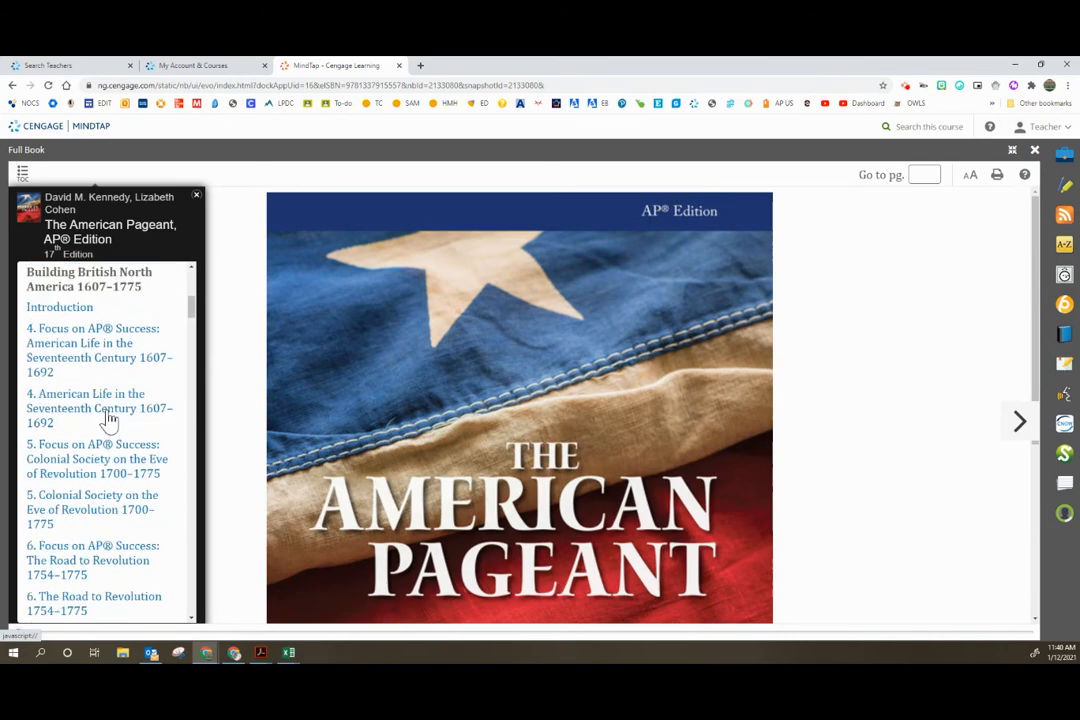
pyautogui.click(196, 195)
# Step: Look over the full cover page and advance the book to the page that follows it
pyautogui.scroll(-3, 720, 392)
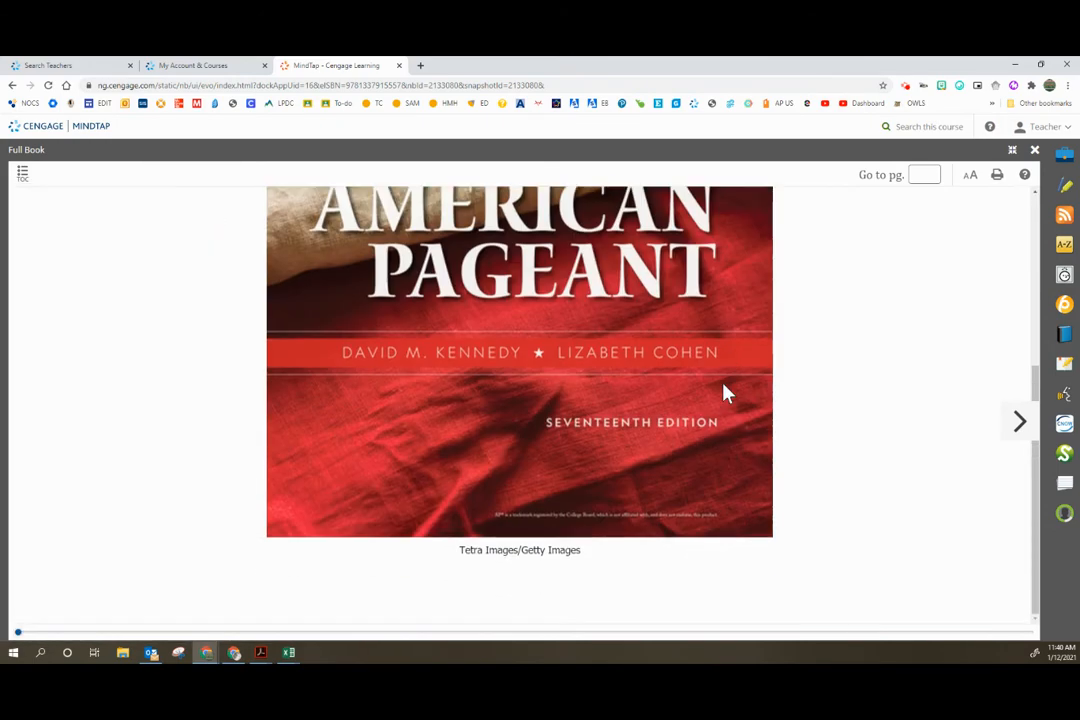
pyautogui.scroll(3, 723, 391)
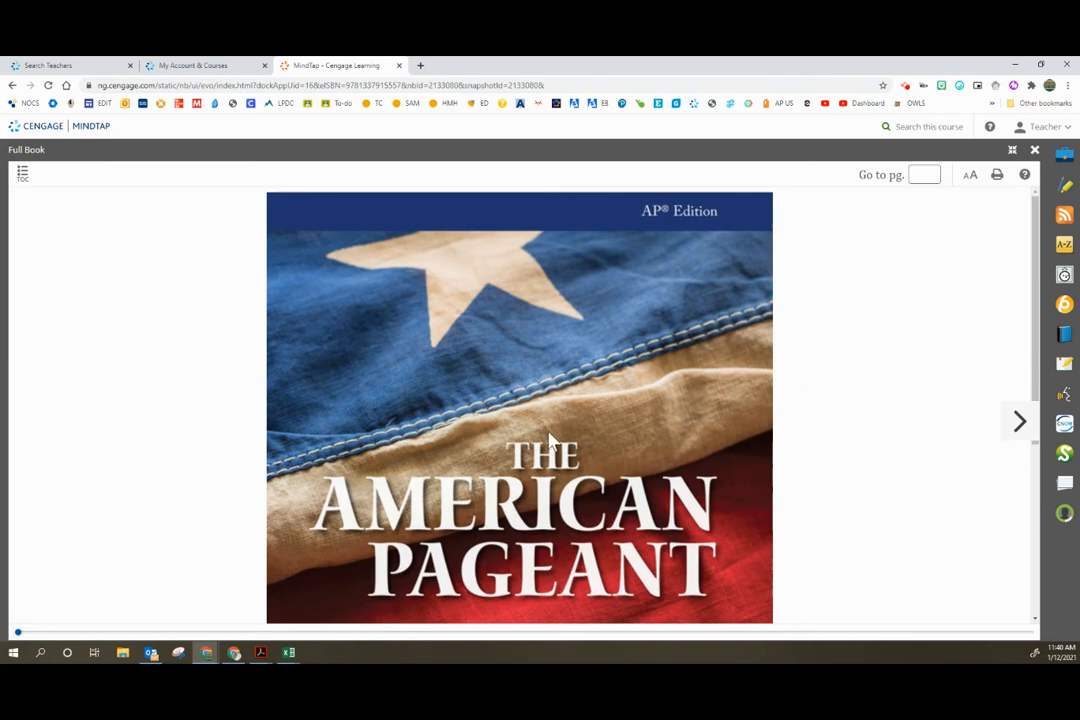
pyautogui.scroll(-3, 723, 391)
pyautogui.click(1020, 421)
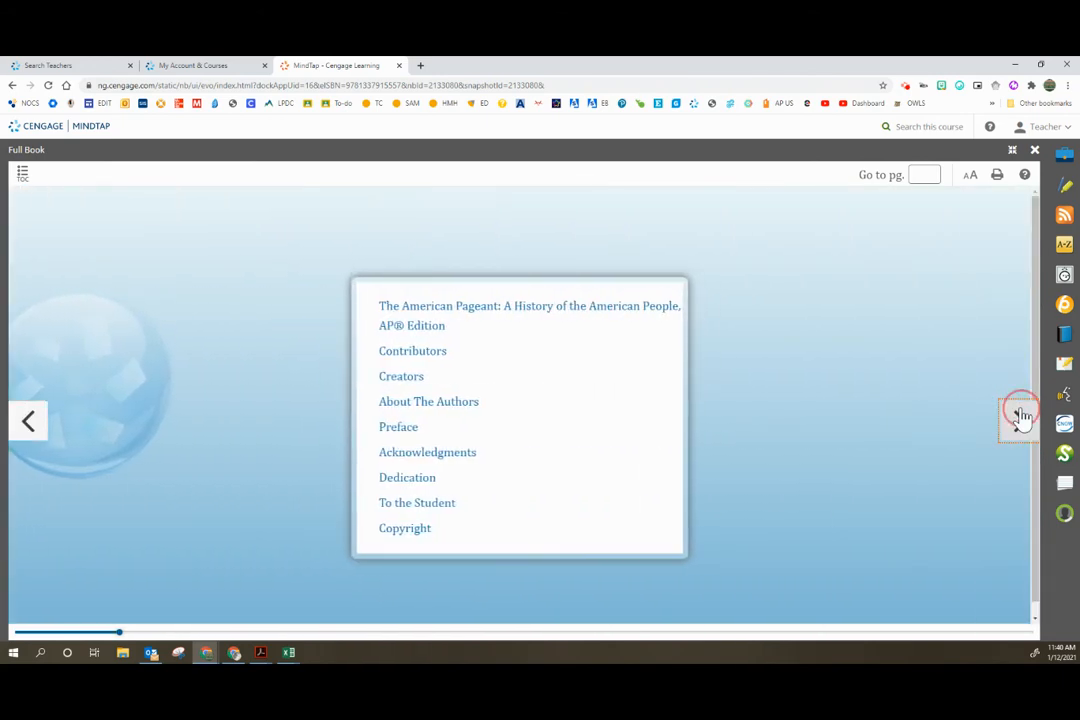
# Step: Advance the Full Book past the front-matter contents to its 17th Edition title page
pyautogui.click(1020, 418)
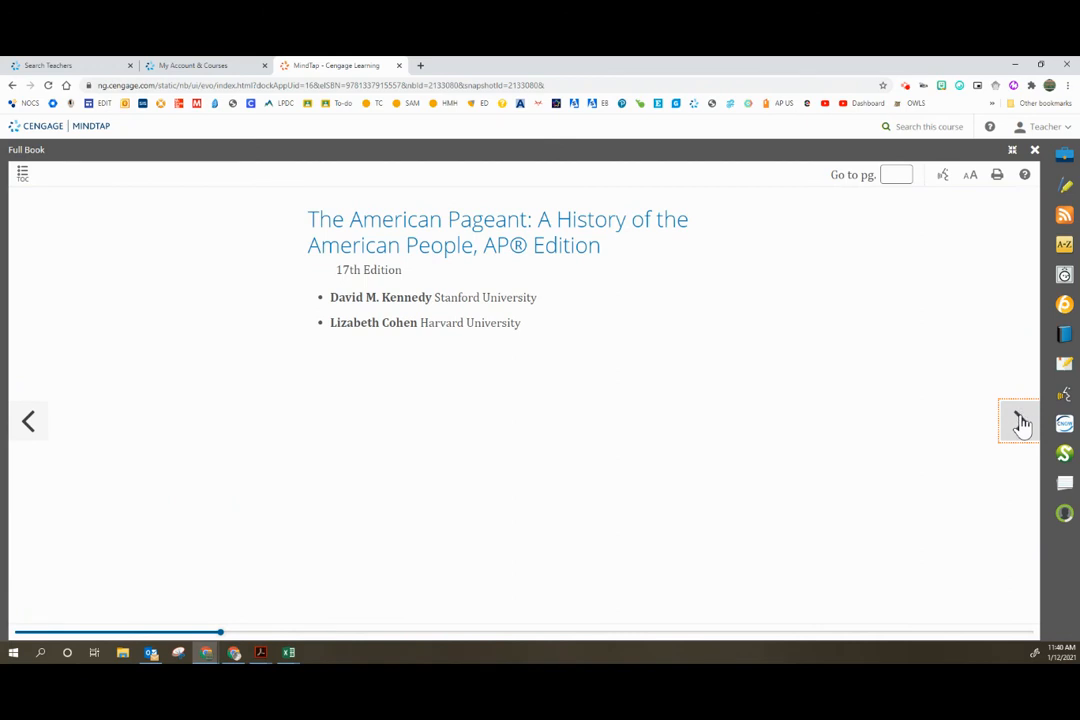
pyautogui.click(940, 184)
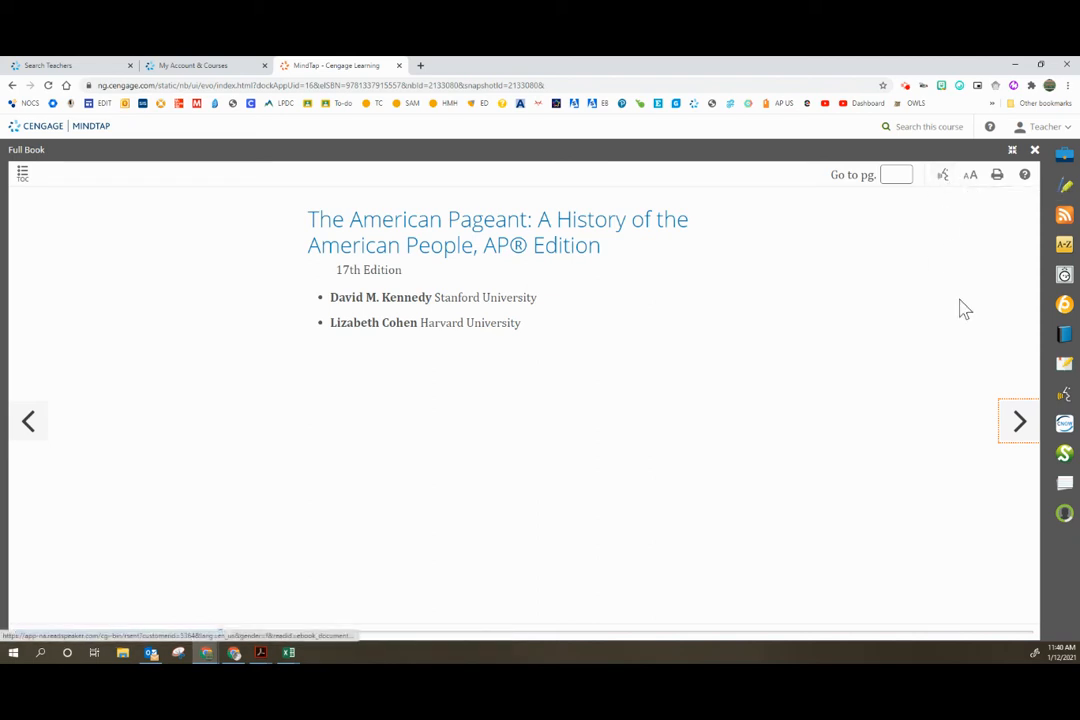
# Step: Open StudyHub, view its Notes & Highlights, Bookmarks and Study Guides sections, and check the custom study guide form without creating one
pyautogui.click(1065, 362)
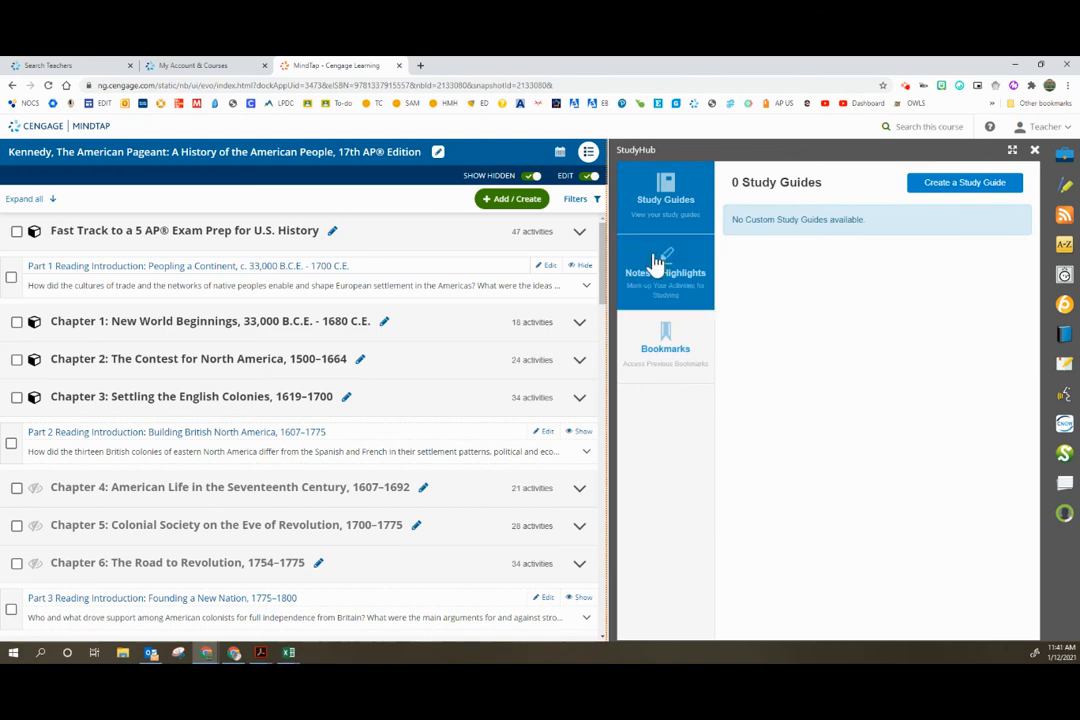
pyautogui.click(660, 297)
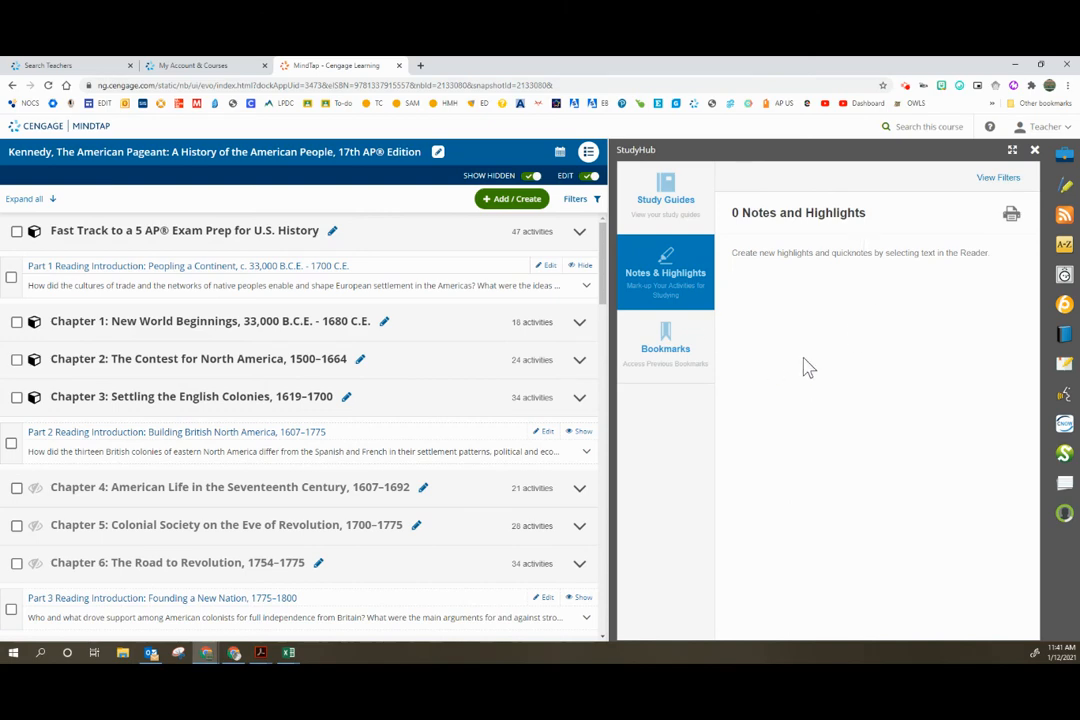
pyautogui.click(682, 364)
pyautogui.click(640, 218)
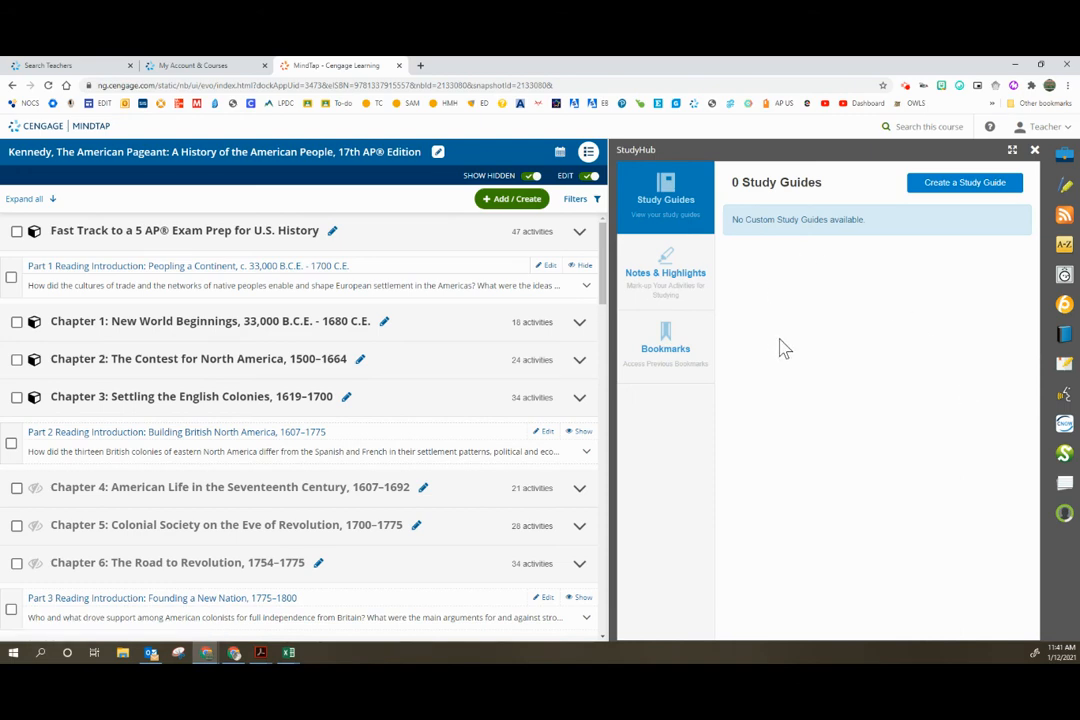
pyautogui.click(961, 184)
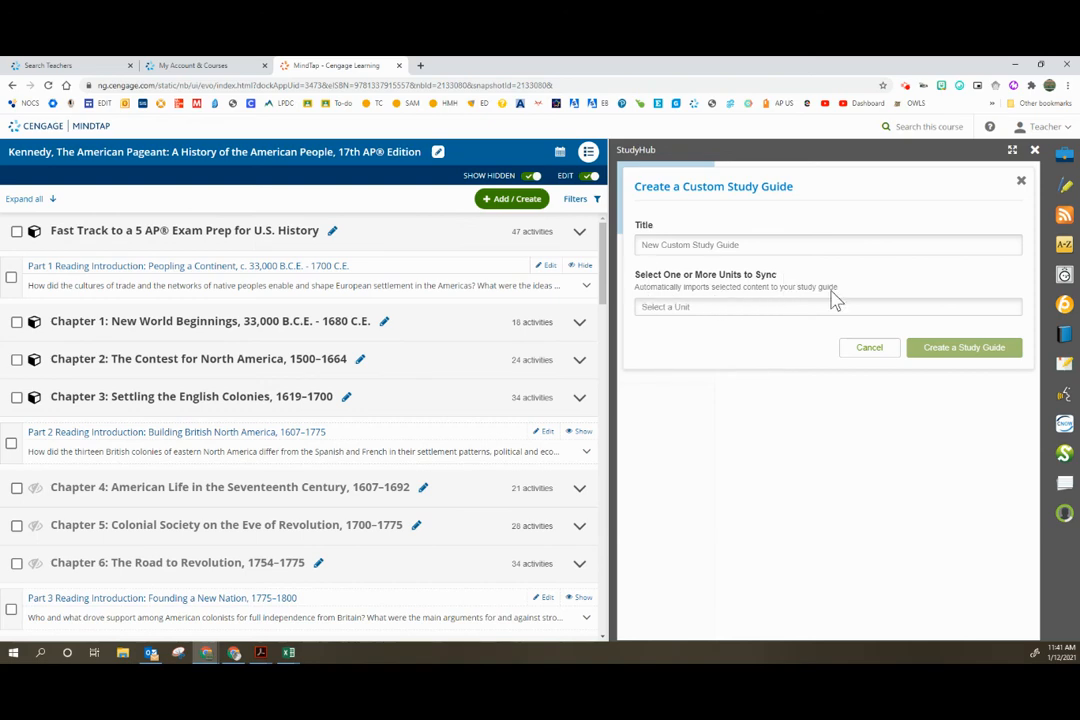
pyautogui.click(866, 350)
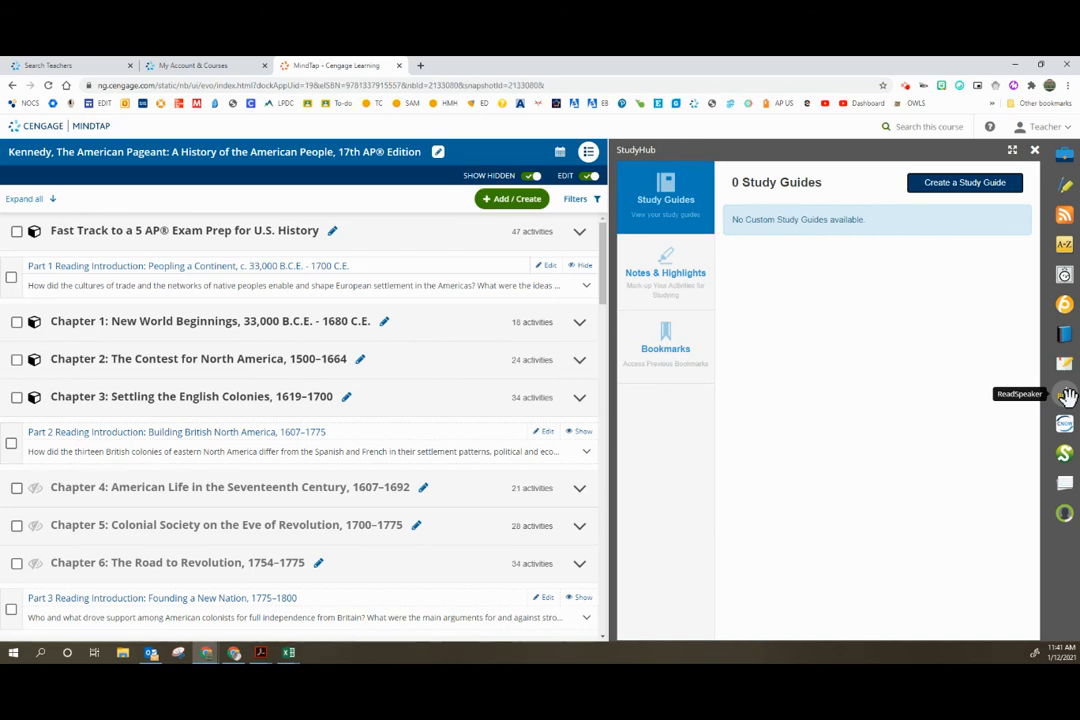
# Step: Open the ReadSpeaker app and review its reading speed and voice options, keeping Medium and Male - United States
pyautogui.click(1066, 396)
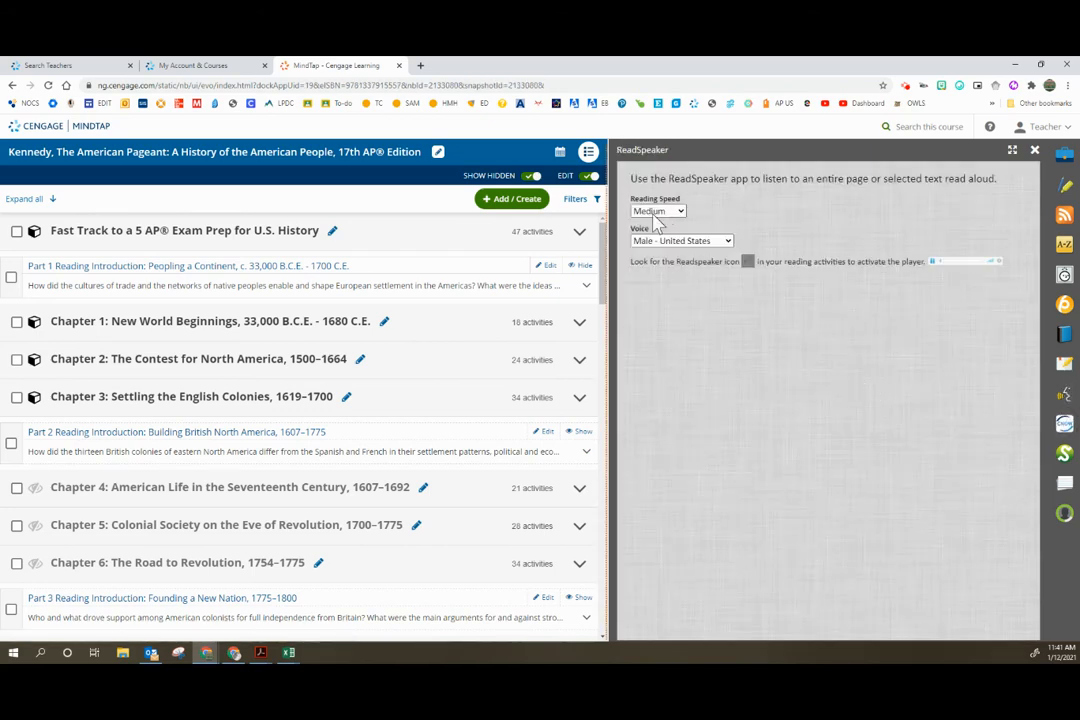
pyautogui.click(657, 212)
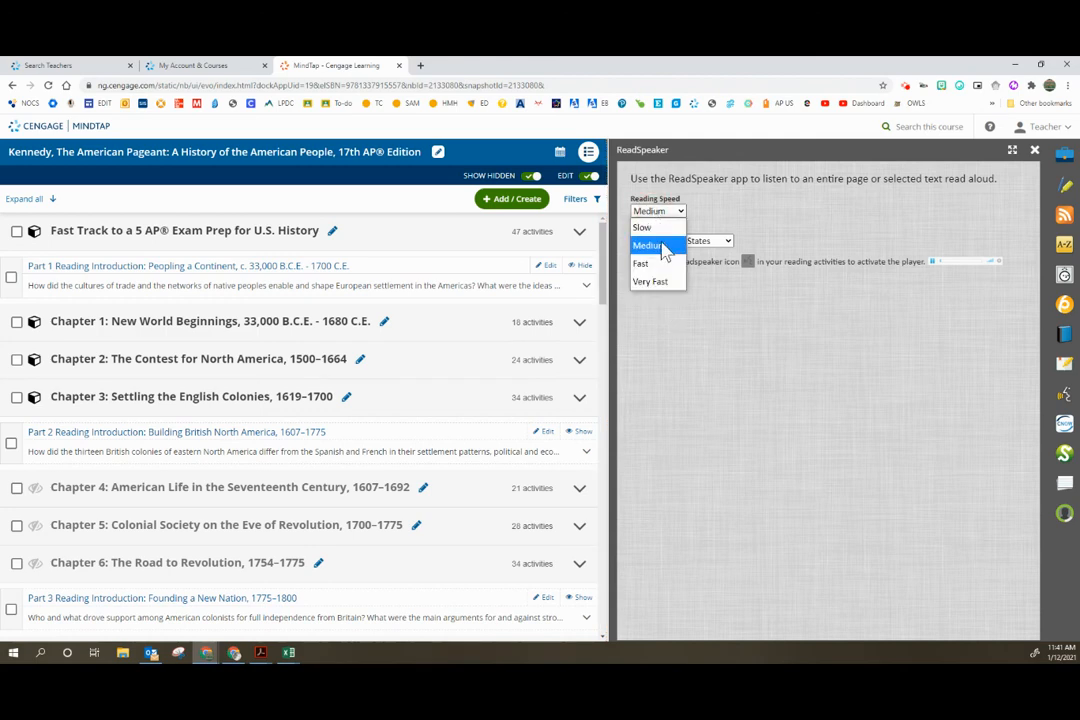
pyautogui.click(660, 245)
pyautogui.click(745, 337)
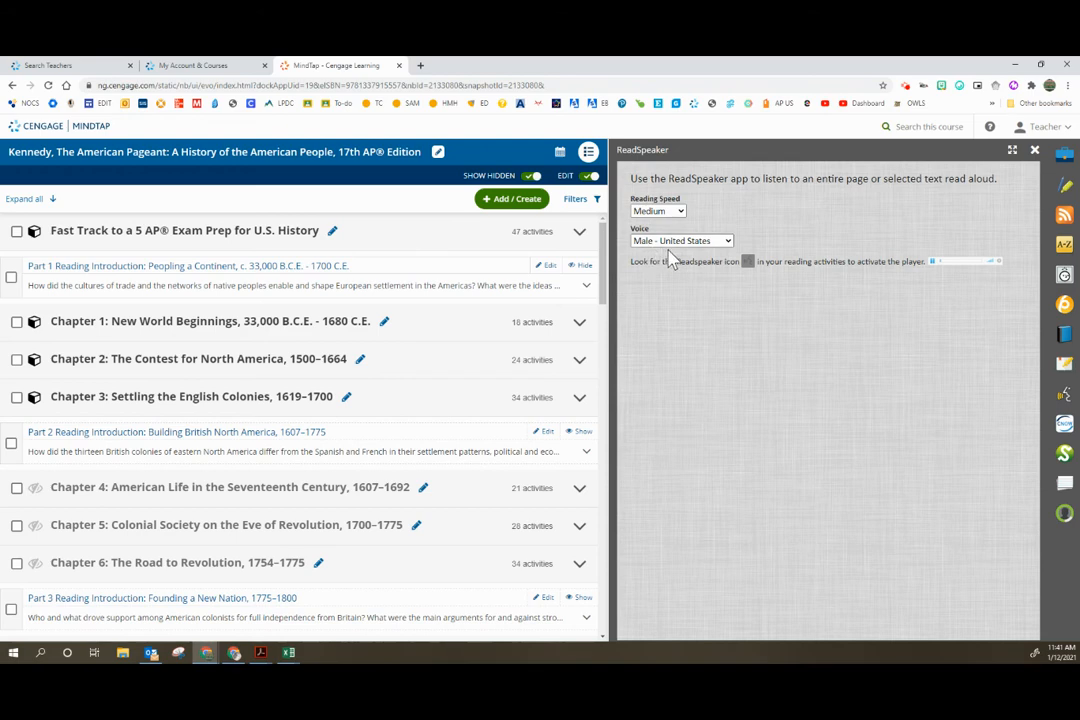
pyautogui.click(717, 243)
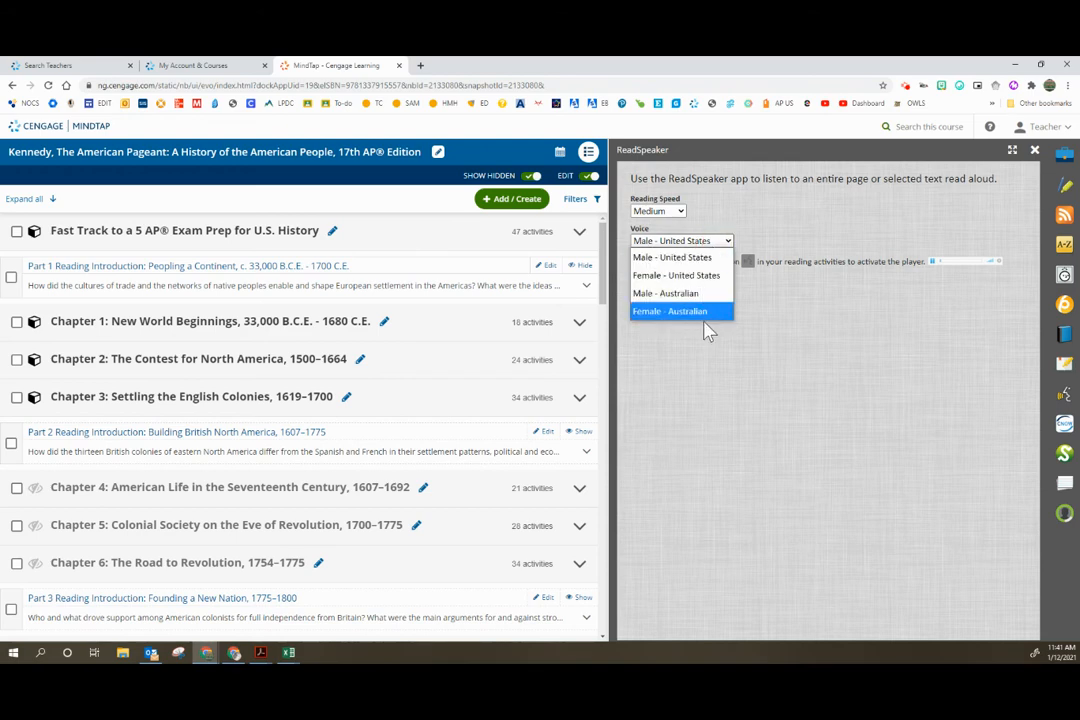
pyautogui.click(775, 311)
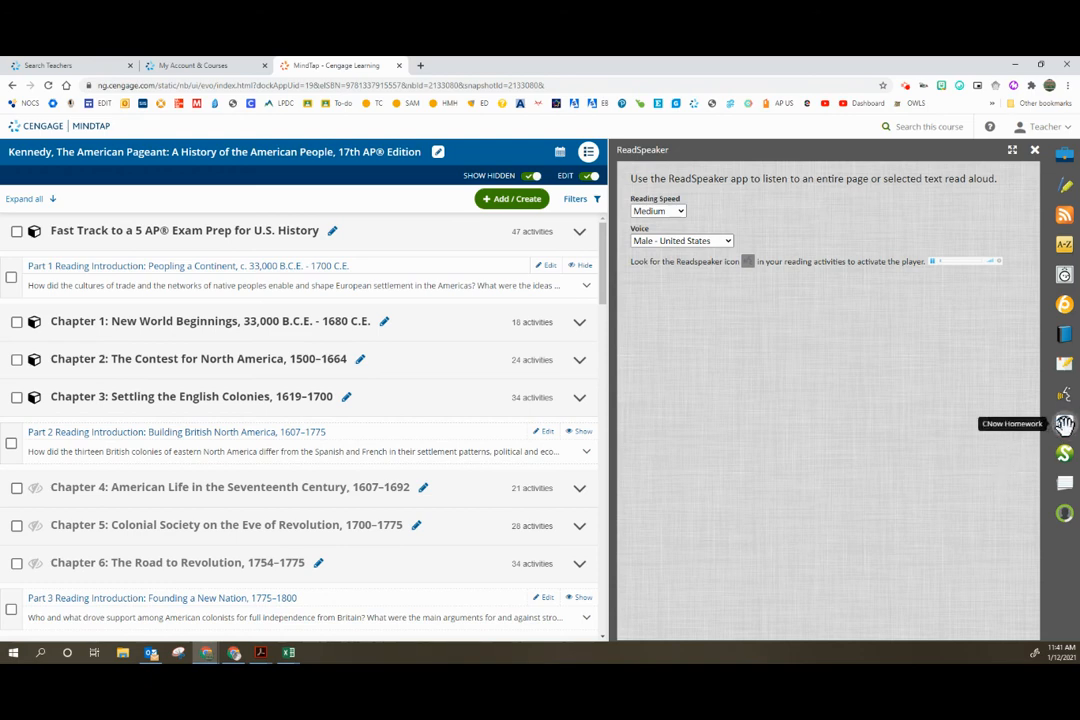
# Step: Open the CNow Homework app and look through its assignment list, including the action options available for each assignment
pyautogui.click(1064, 424)
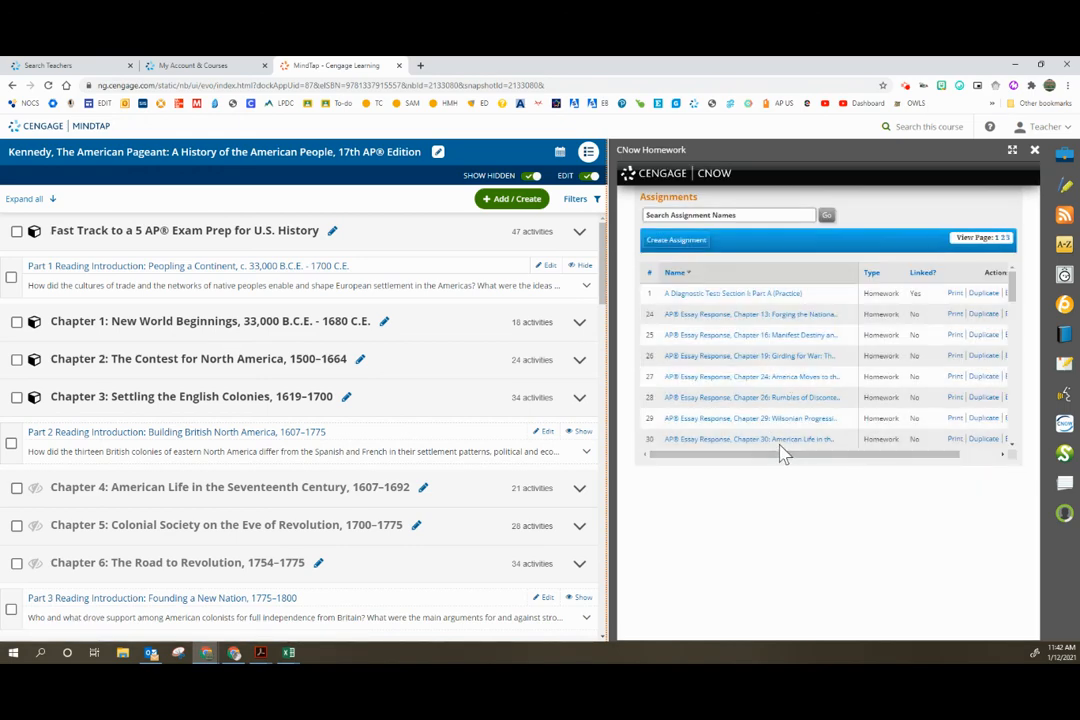
pyautogui.moveTo(779, 460); pyautogui.dragTo(855, 472)
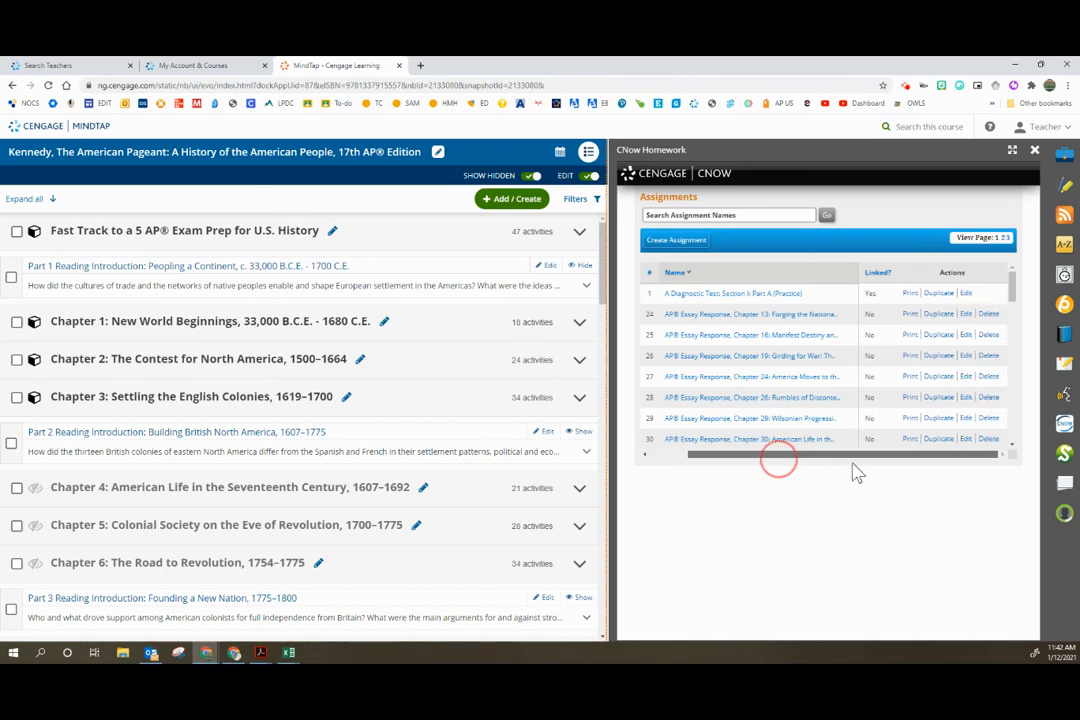
pyautogui.moveTo(776, 458); pyautogui.dragTo(723, 470)
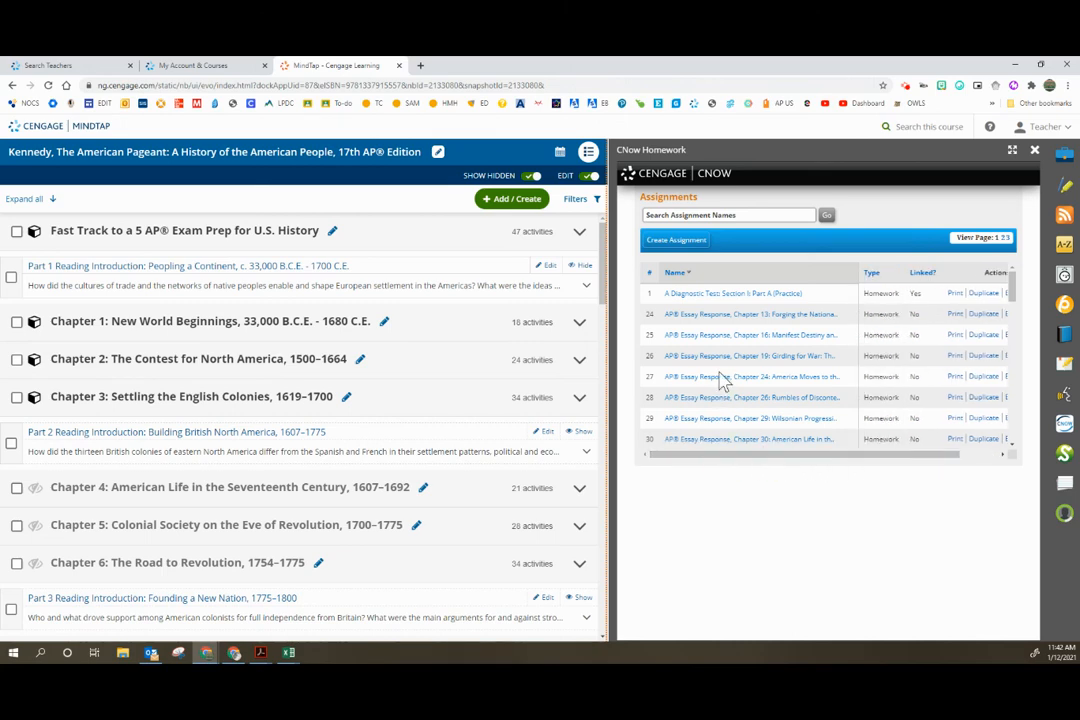
pyautogui.scroll(-1, 721, 380)
pyautogui.scroll(-1, 721, 383)
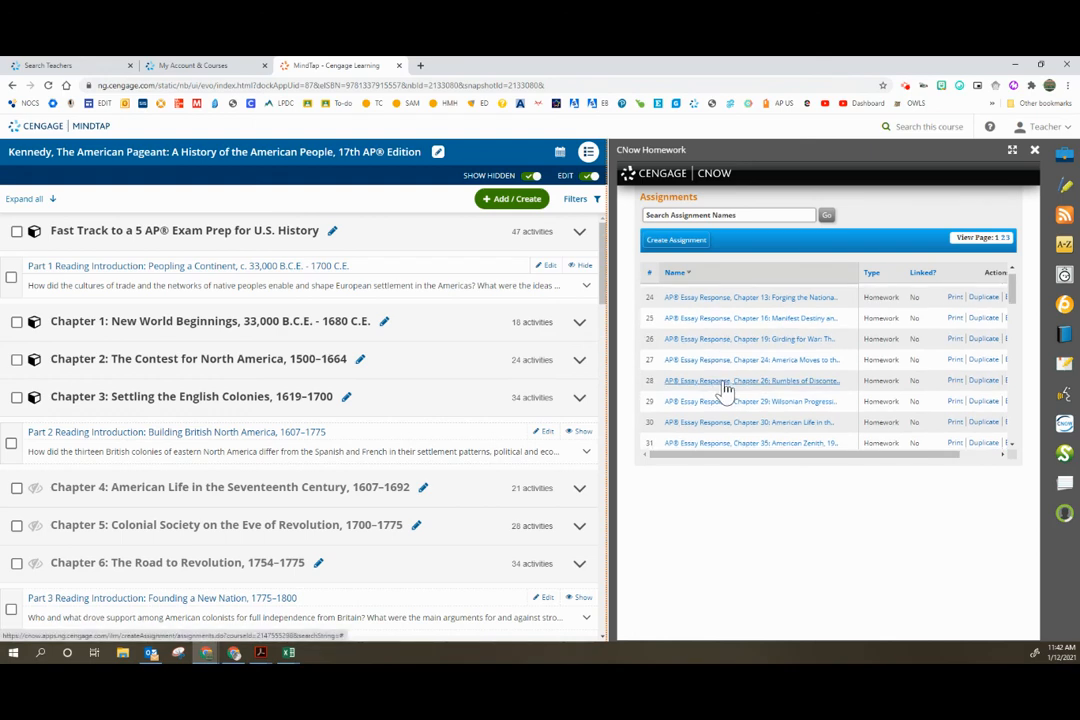
pyautogui.scroll(-1, 729, 397)
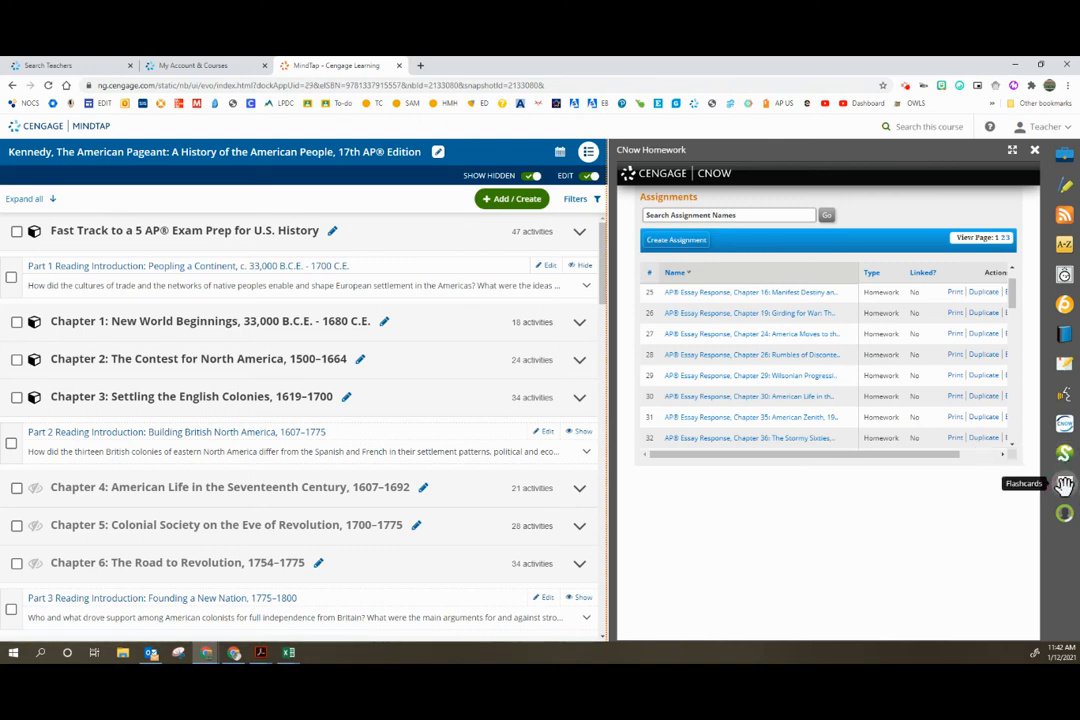
# Step: Open the Flashcards app and switch to the deck for Chapter 16 - Manifest Destiny and Its Legacy 1841–1848
pyautogui.click(1065, 485)
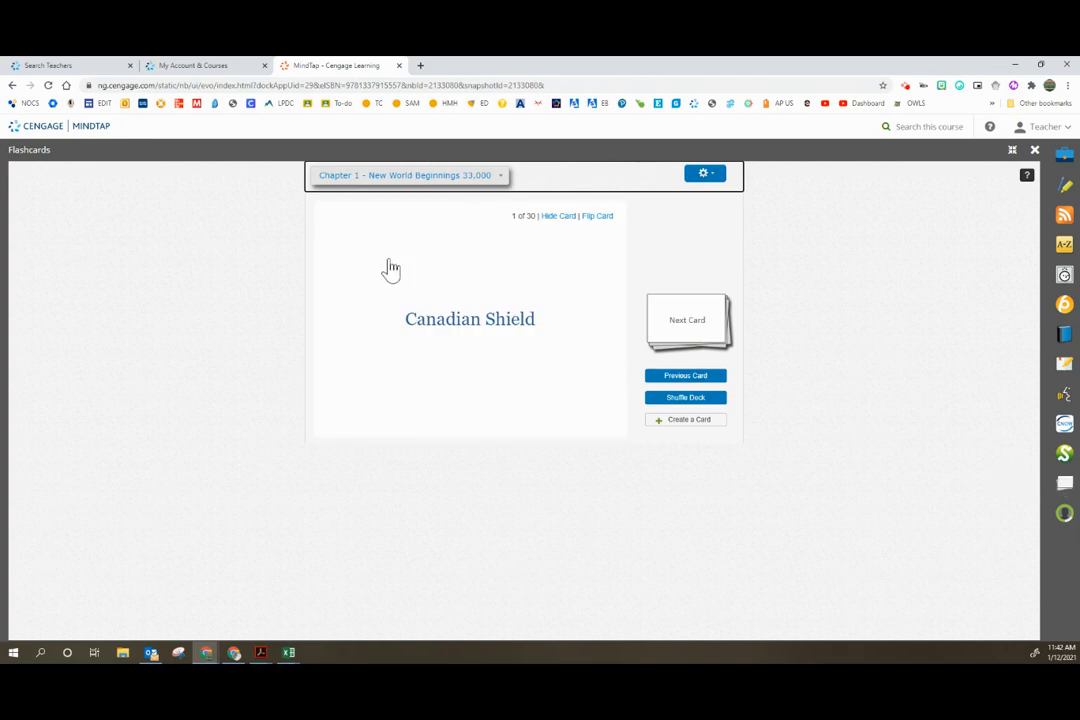
pyautogui.click(458, 175)
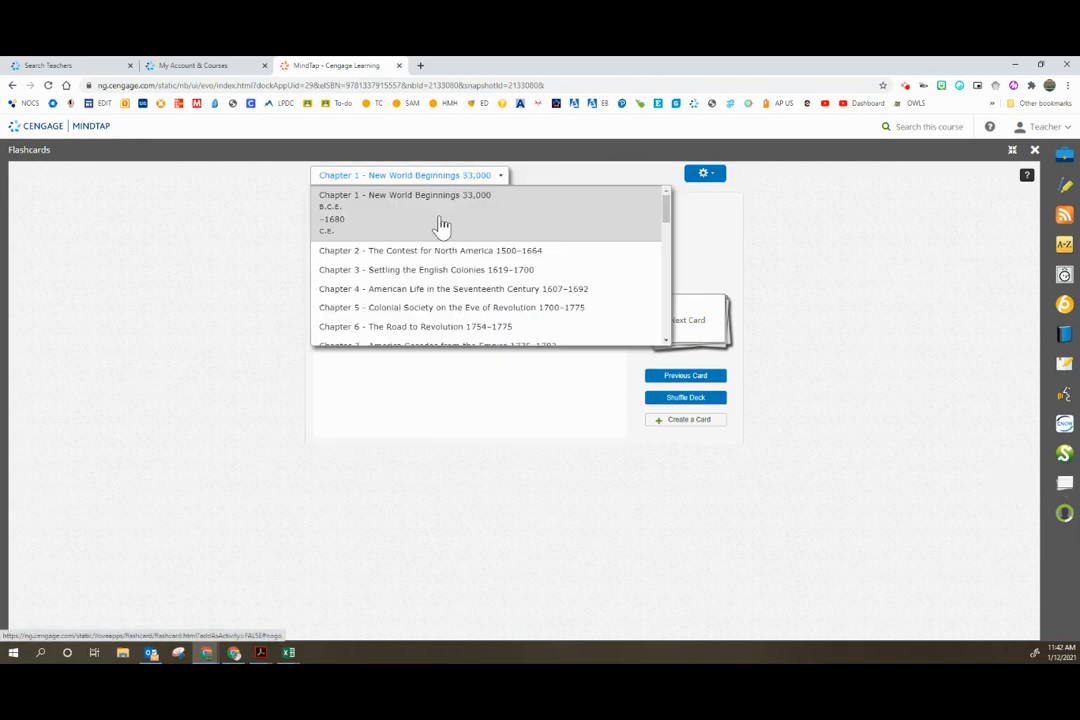
pyautogui.scroll(-3, 430, 300)
pyautogui.click(429, 290)
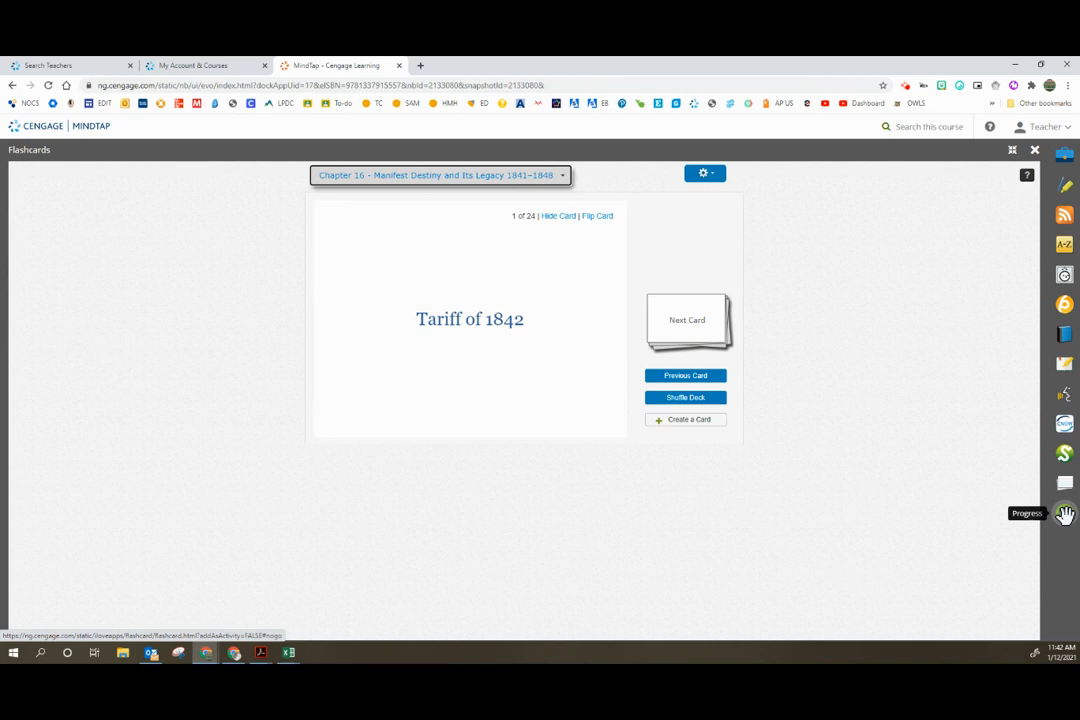
# Step: Open the Progress app, check its Gradebook and Roster views, and return to its Home view
pyautogui.click(1065, 514)
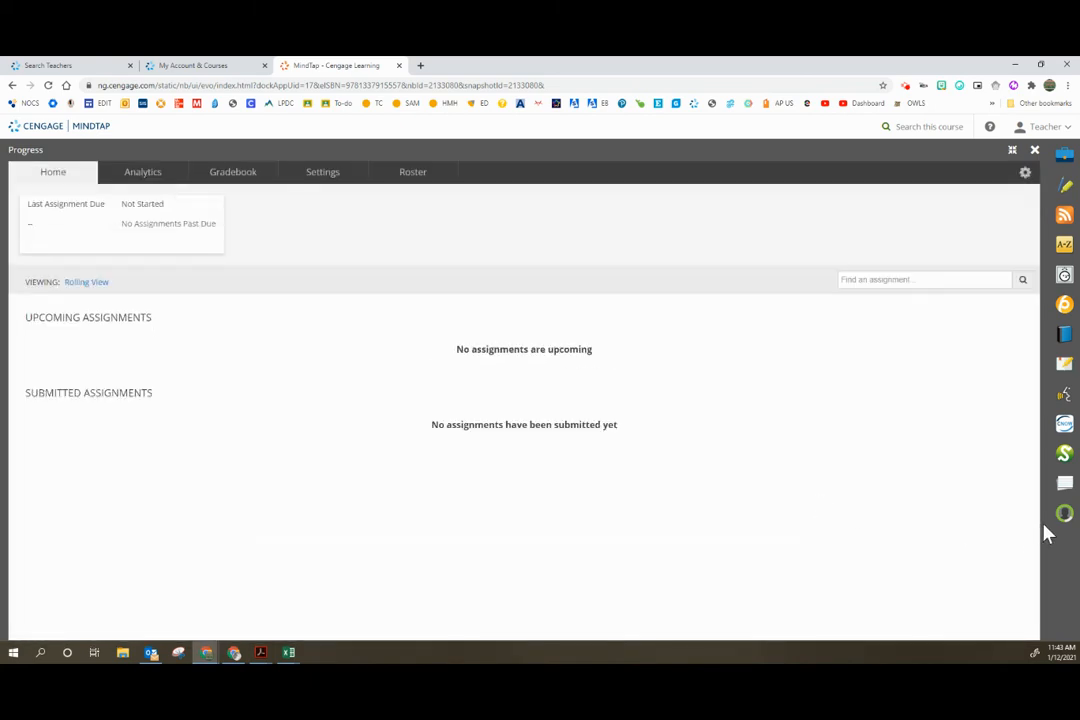
pyautogui.click(240, 176)
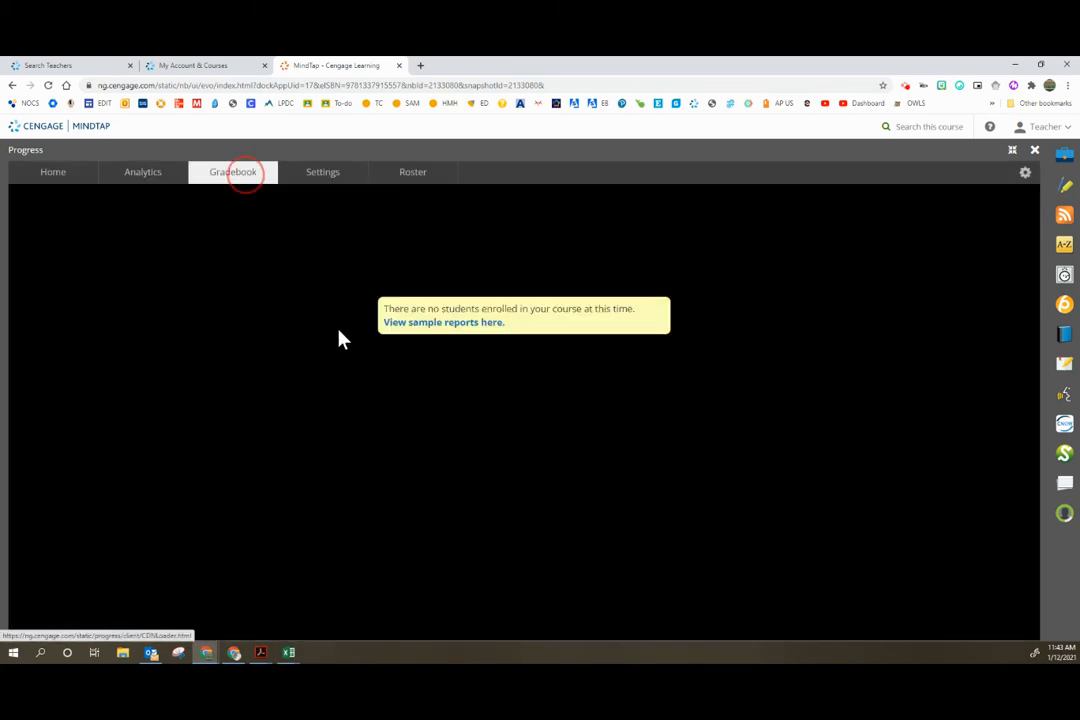
pyautogui.click(410, 174)
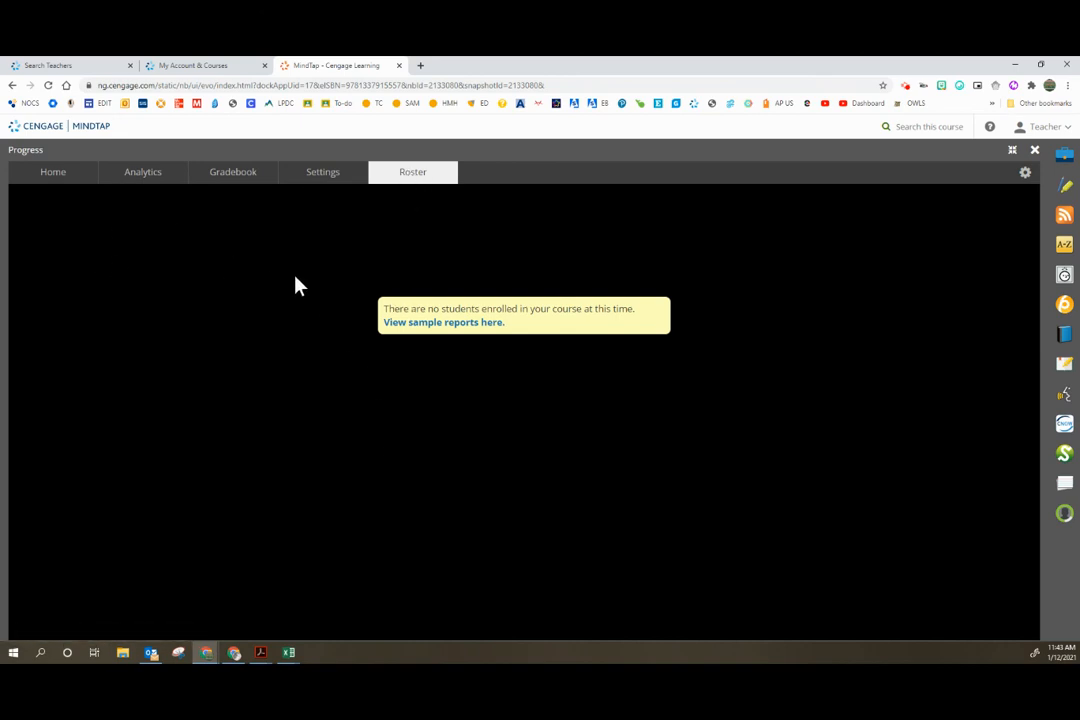
pyautogui.click(52, 176)
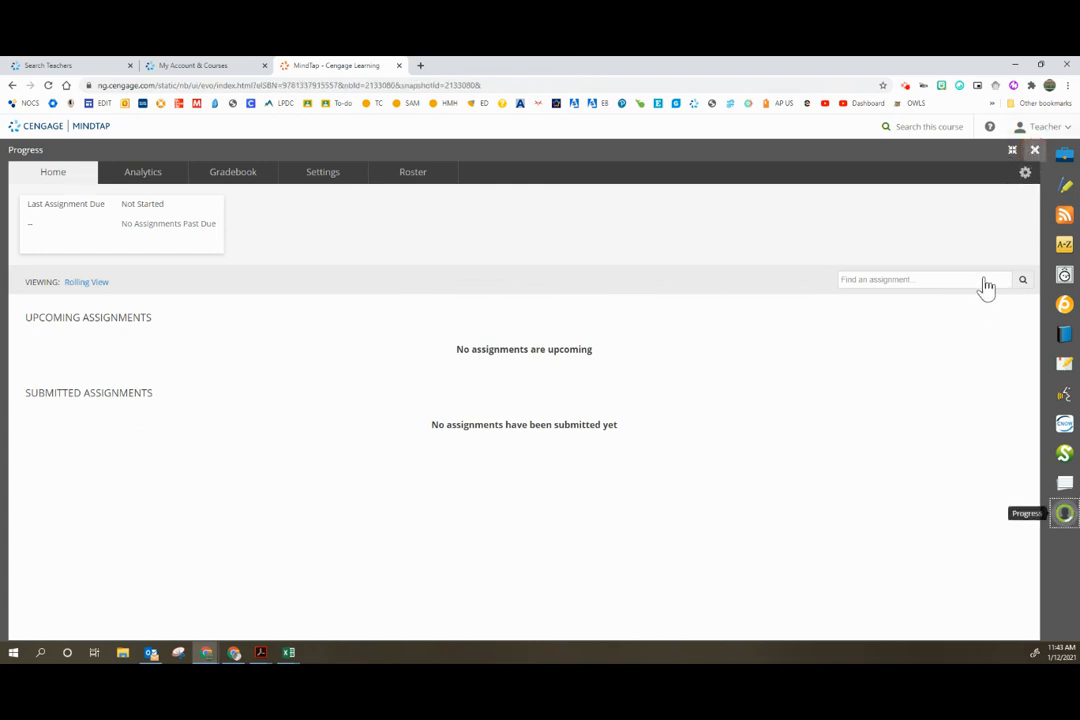
# Step: Close the Progress app and browse the course outline down through the Part 4 chapters
pyautogui.click(1066, 152)
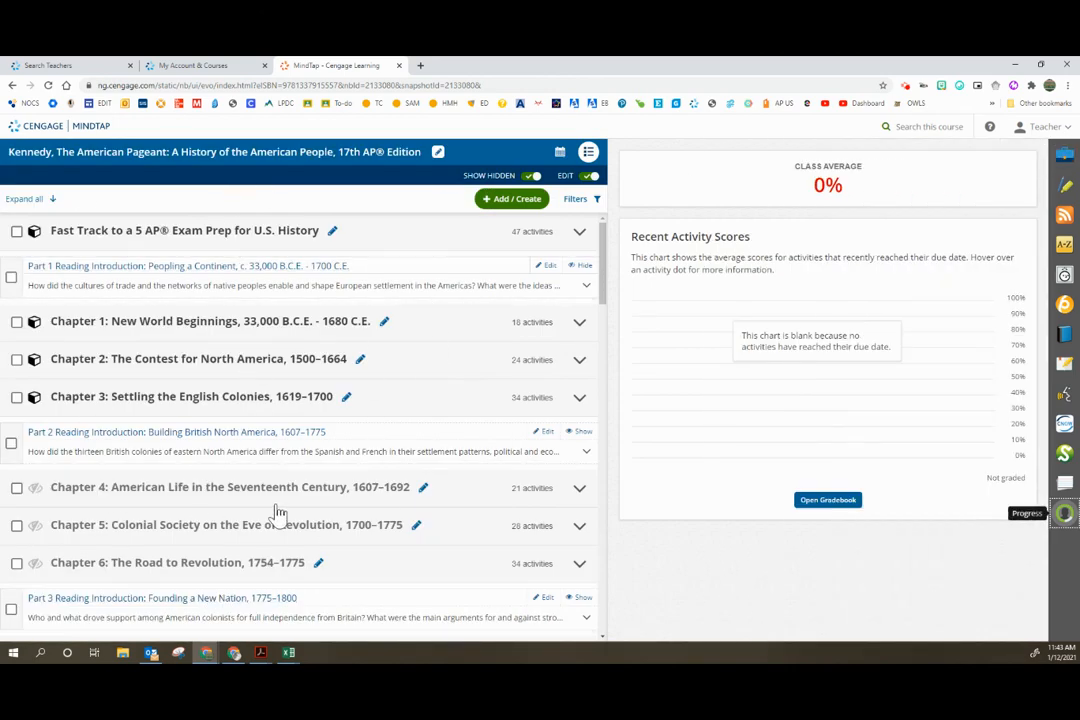
pyautogui.scroll(-2, 305, 505)
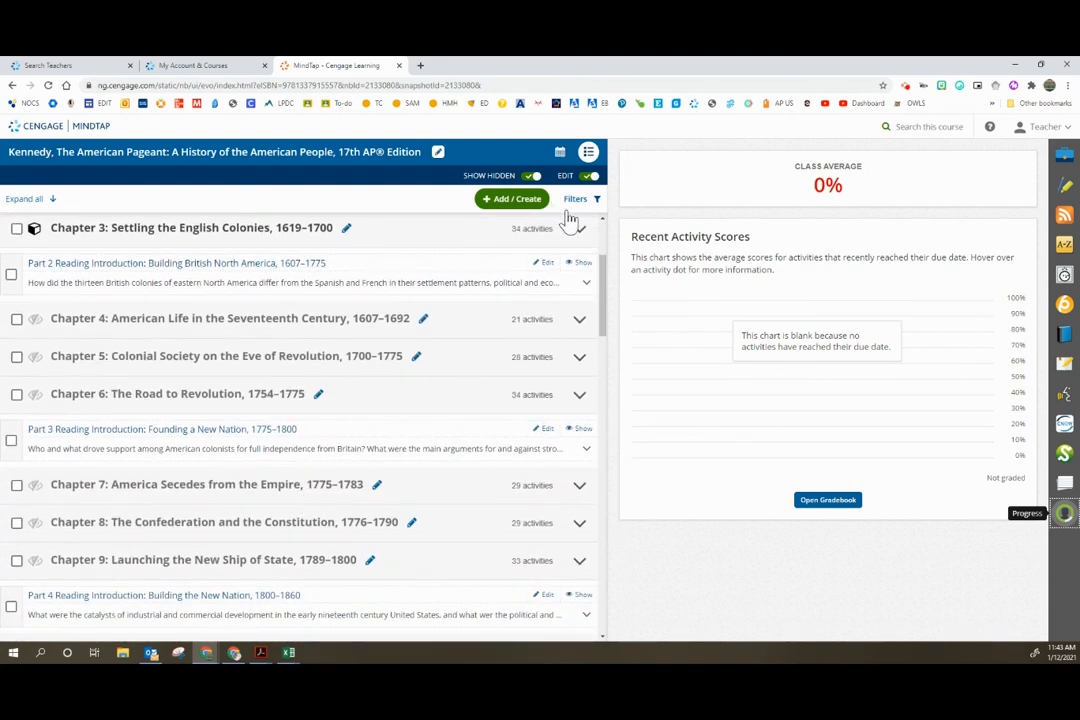
pyautogui.scroll(-1, 497, 408)
pyautogui.scroll(-3, 497, 408)
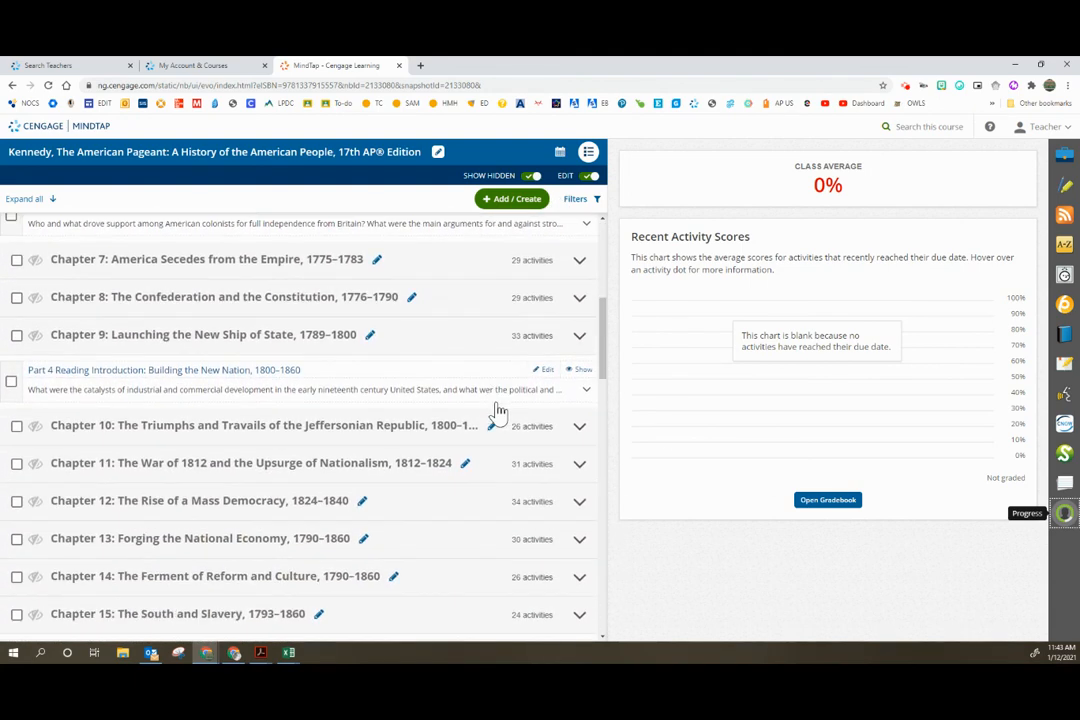